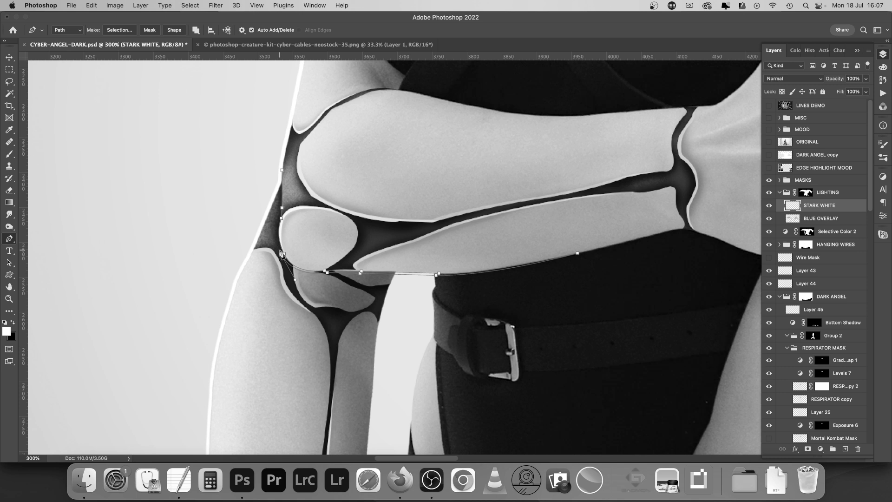
{"action": "left_click", "coordinate": [377, 198]}
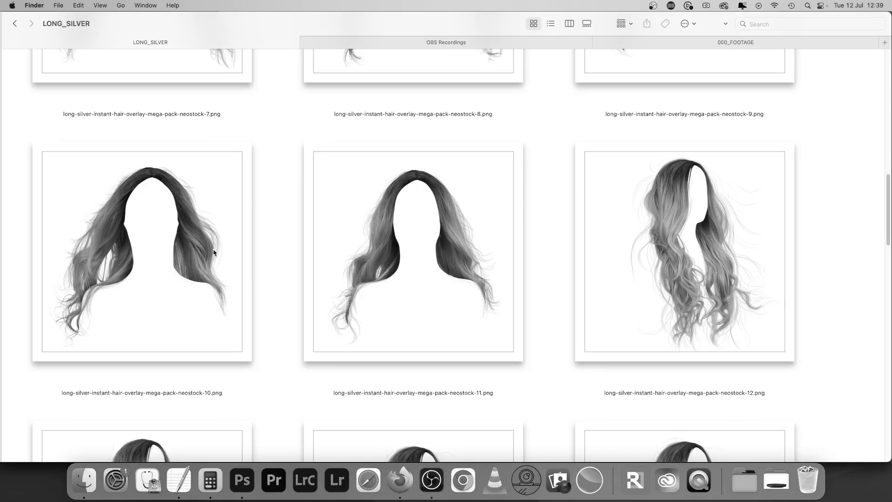
Step: Browse the hair overlays in the LONG_SILVER folder and select long-silver-instant-hair-overlay-mega-pack-neostock-10.png
{"action": "scroll", "coordinate": [213, 239], "scroll_direction": "up", "scroll_amount": 3}
{"action": "left_click", "coordinate": [214, 240]}
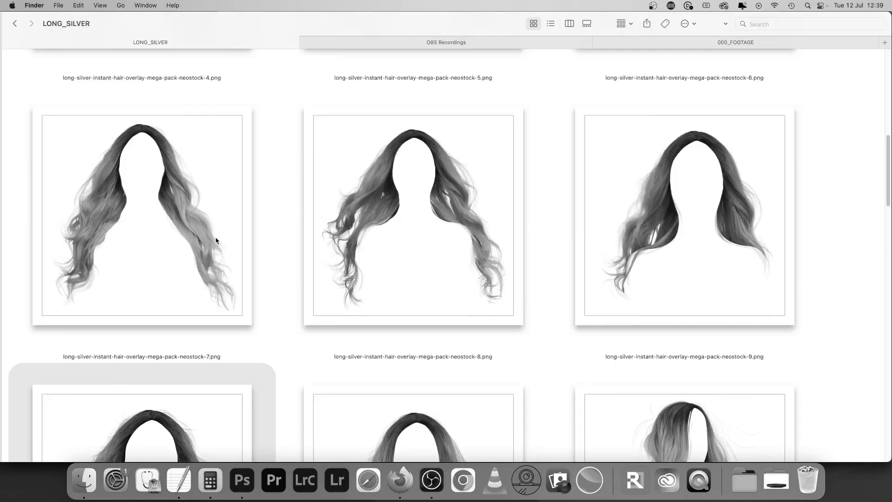
{"action": "scroll", "coordinate": [219, 241], "scroll_direction": "down", "scroll_amount": 5}
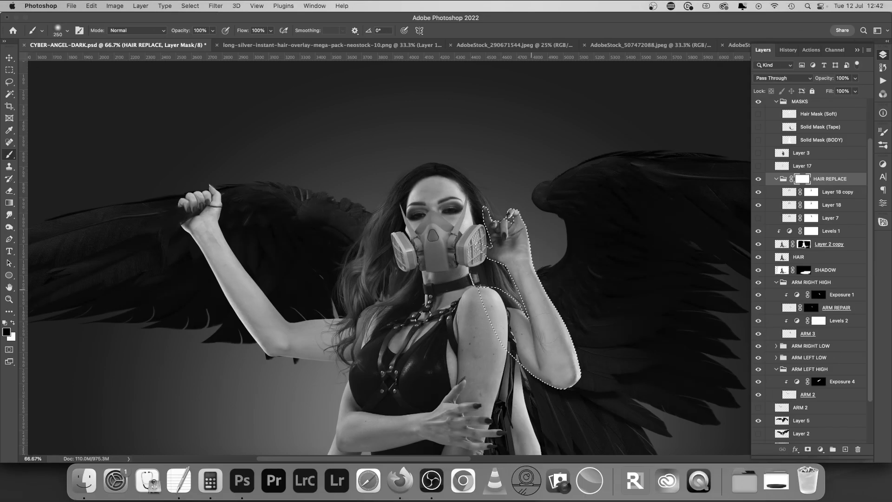
{"action": "left_click", "coordinate": [787, 402]}
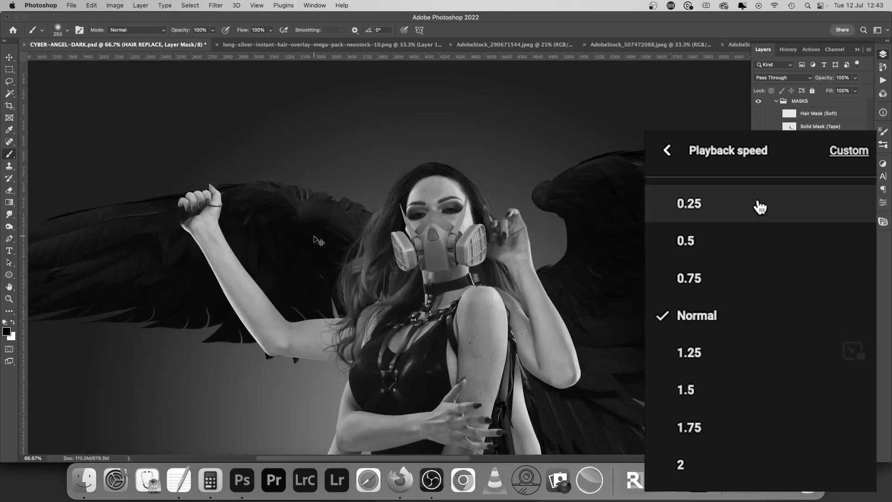
{"action": "left_click", "coordinate": [758, 204]}
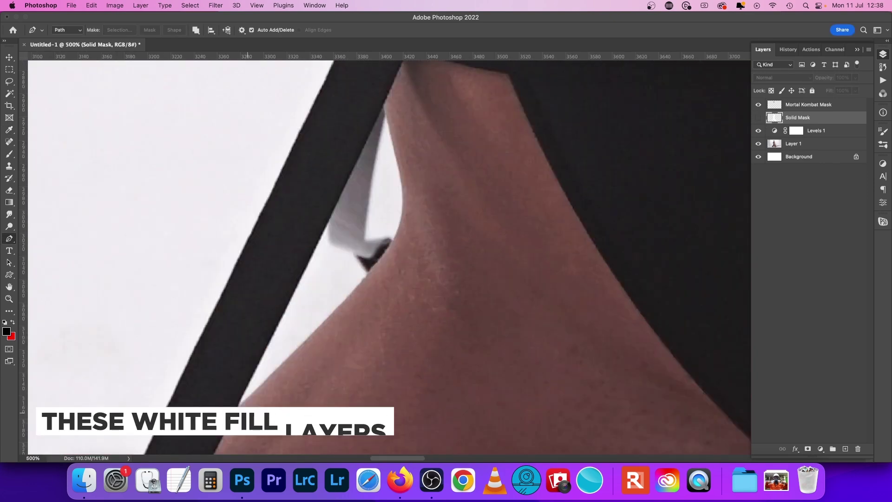
Step: Trace the body edge and the lower edge of the tape strips with the Pen tool for the solid masks
{"action": "left_click", "coordinate": [363, 280]}
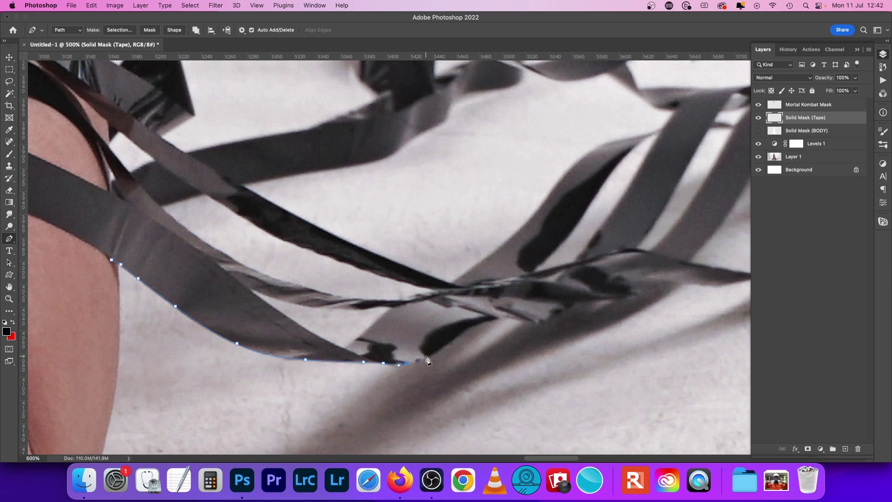
{"action": "left_click", "coordinate": [434, 353]}
{"action": "left_click", "coordinate": [465, 330]}
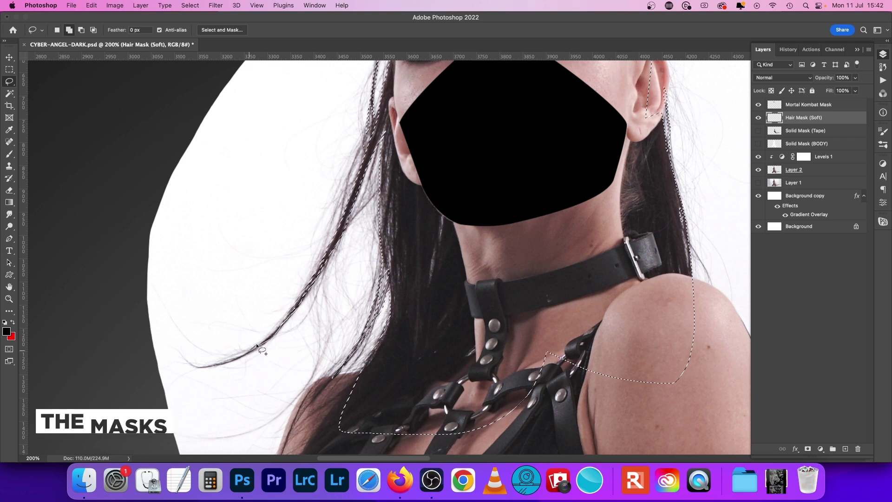
Step: Fill the lassoed hair selection with white on the Hair Mask (Soft) layer and hide that layer
{"action": "key", "text": "d"}
{"action": "key", "text": "x"}
{"action": "key", "text": "alt+BackSpace"}
{"action": "left_click", "coordinate": [758, 117]}
Step: Duplicate Layer 2, the cut-out of the woman
{"action": "left_click", "coordinate": [817, 169]}
{"action": "key", "text": "super+j"}
{"action": "left_click", "coordinate": [812, 183]}
{"action": "double_click", "coordinate": [813, 183]}
{"action": "left_click_drag", "start_coordinate": [279, 50], "coordinate": [685, 116]}
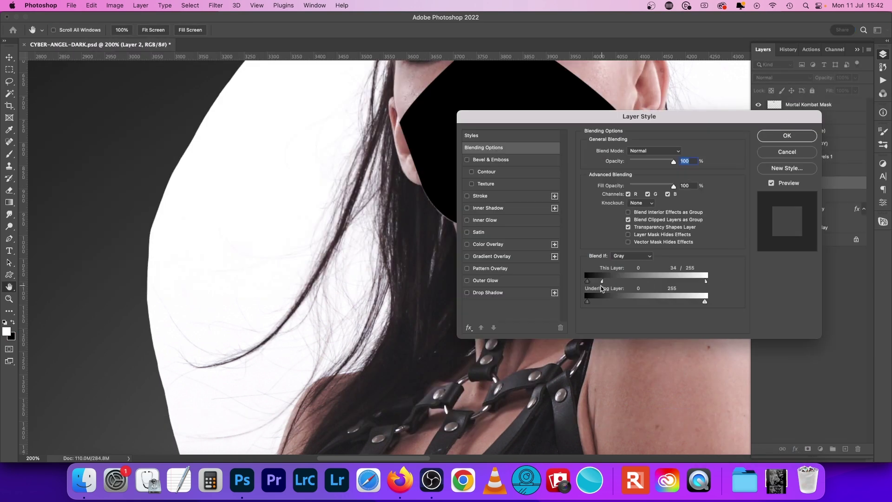
{"action": "left_click_drag", "start_coordinate": [616, 302], "coordinate": [699, 300]}
{"action": "left_click", "coordinate": [787, 152]}
Step: Hide Layer 2 and mask Layer 2 copy using a selection loaded from the Solid Mask (BODY) layer
{"action": "left_click", "coordinate": [759, 183]}
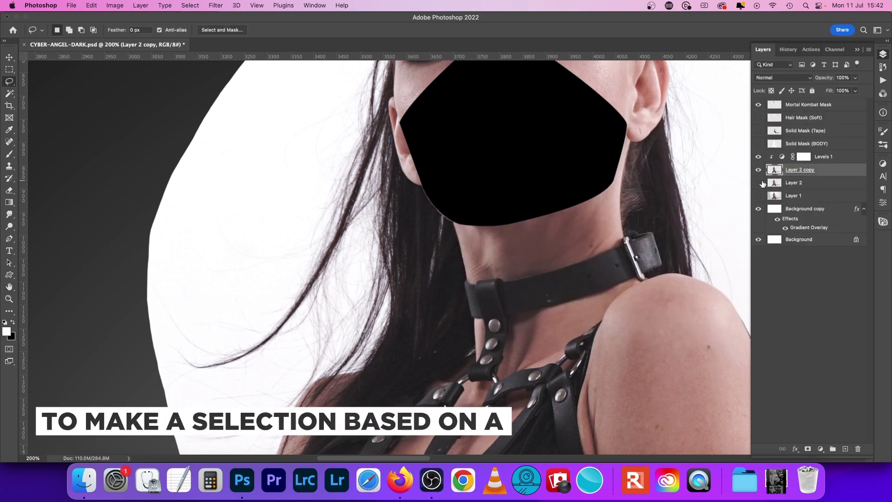
{"action": "left_click", "coordinate": [774, 144], "text": "super"}
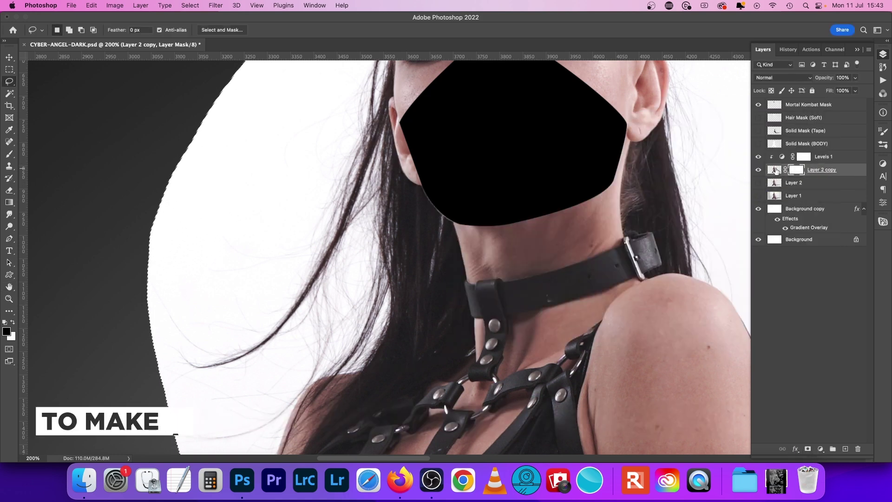
{"action": "left_click", "coordinate": [774, 144], "text": "super"}
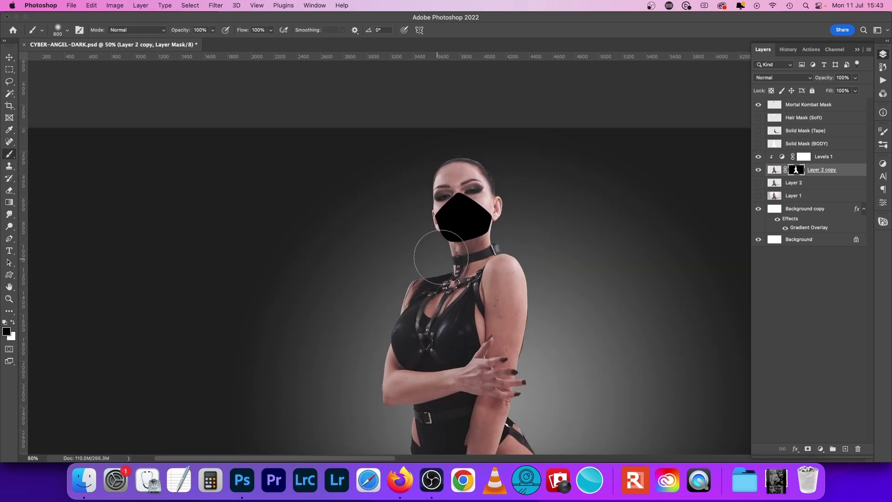
Step: Drop out Layer 2's white backdrop with the Blend If highlight range, and raise the layer's black input level with Levels
{"action": "left_click", "coordinate": [790, 186]}
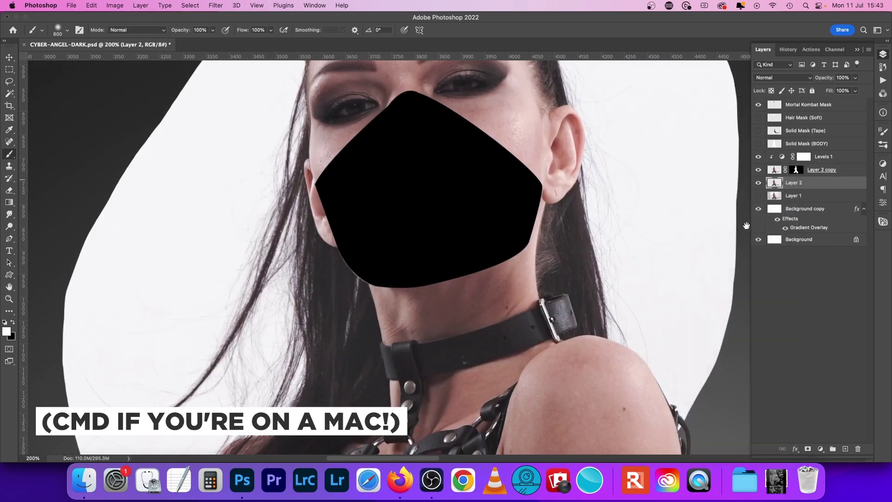
{"action": "double_click", "coordinate": [827, 183]}
{"action": "left_click_drag", "start_coordinate": [706, 281], "coordinate": [655, 285]}
{"action": "left_click_drag", "start_coordinate": [705, 301], "coordinate": [669, 303]}
{"action": "left_click_drag", "start_coordinate": [589, 280], "coordinate": [588, 300]}
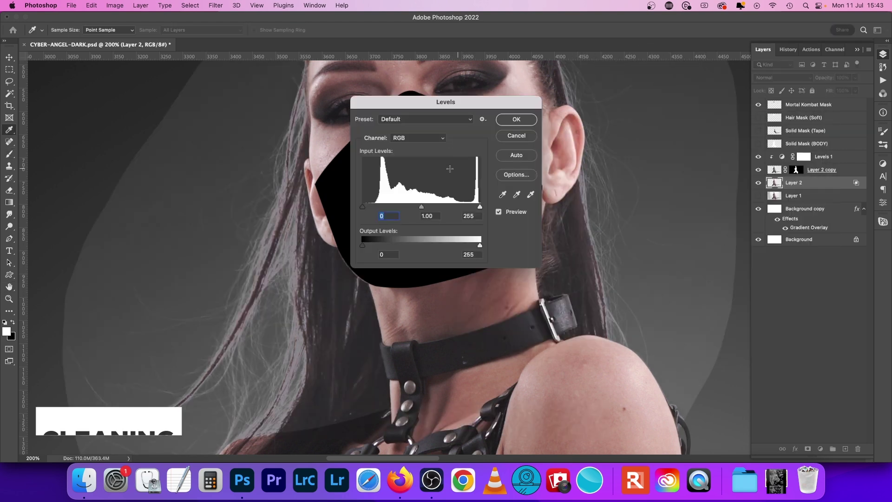
{"action": "left_click_drag", "start_coordinate": [364, 206], "coordinate": [383, 211]}
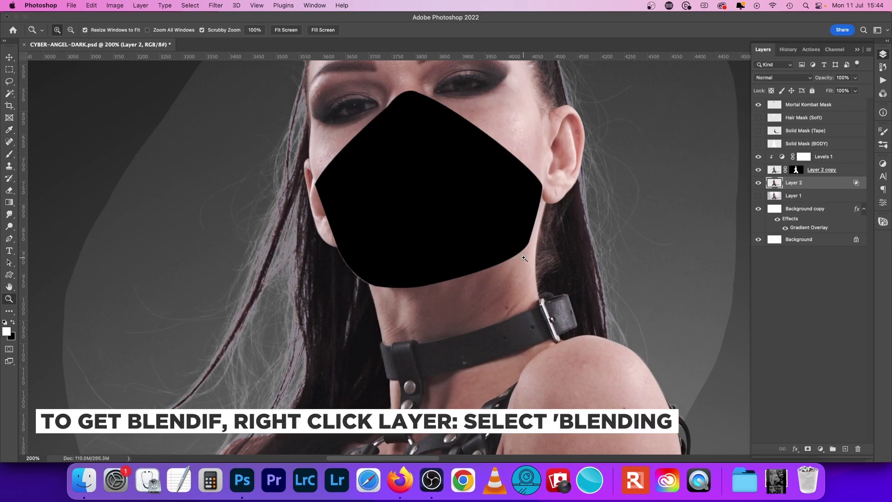
Step: Refine Layer 2's Blend If This Layer range with the lower highlight value at 147, pulling the upper one in to remove the backdrop tint
{"action": "right_click", "coordinate": [749, 183]}
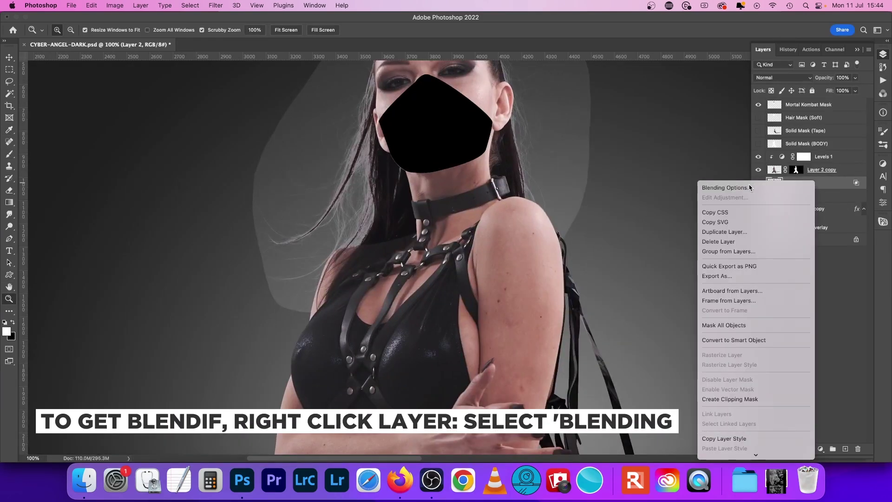
{"action": "left_click", "coordinate": [724, 187]}
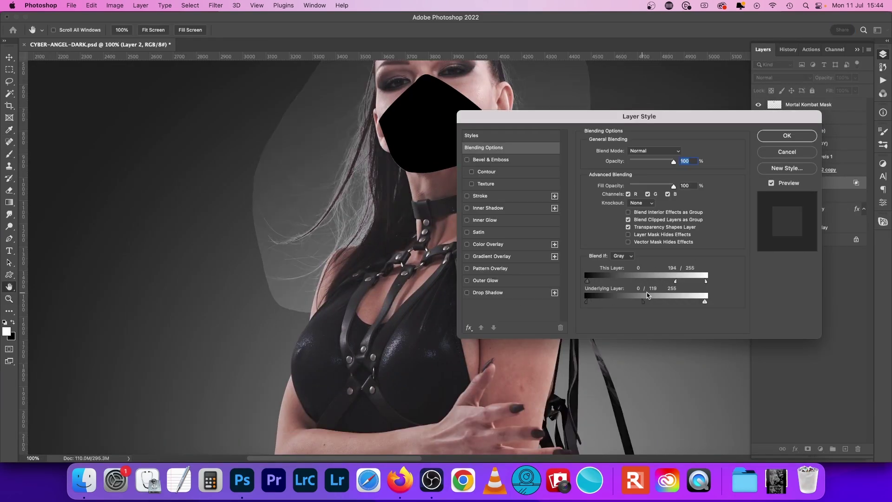
{"action": "left_click_drag", "start_coordinate": [704, 282], "coordinate": [700, 282]}
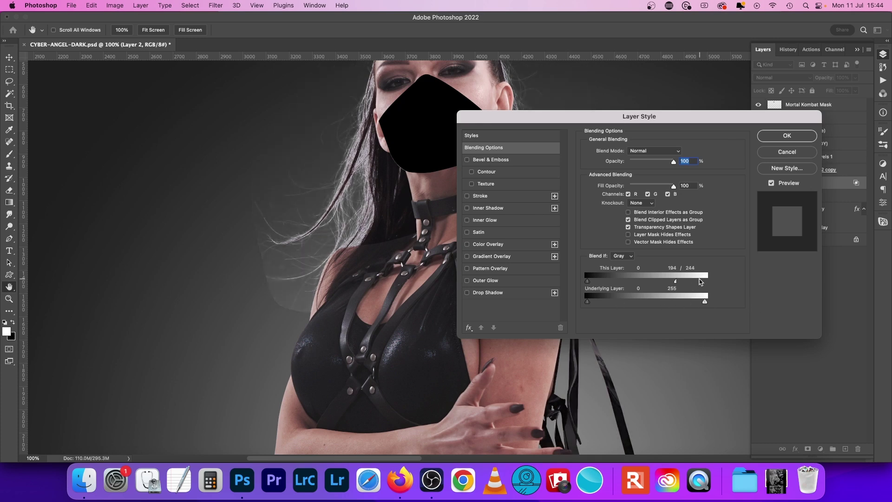
{"action": "left_click", "coordinate": [784, 137]}
{"action": "scroll", "coordinate": [513, 172], "scroll_direction": "up", "scroll_amount": 4}
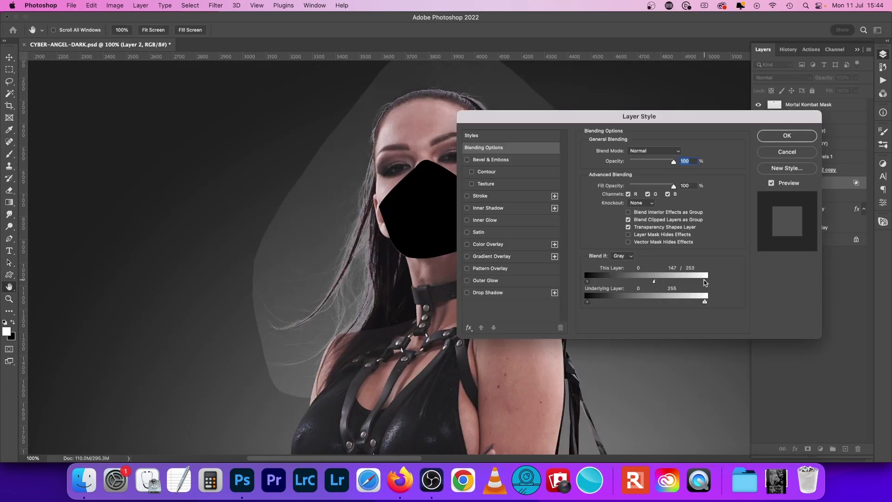
{"action": "left_click_drag", "start_coordinate": [704, 282], "coordinate": [701, 282]}
{"action": "key", "text": "Return"}
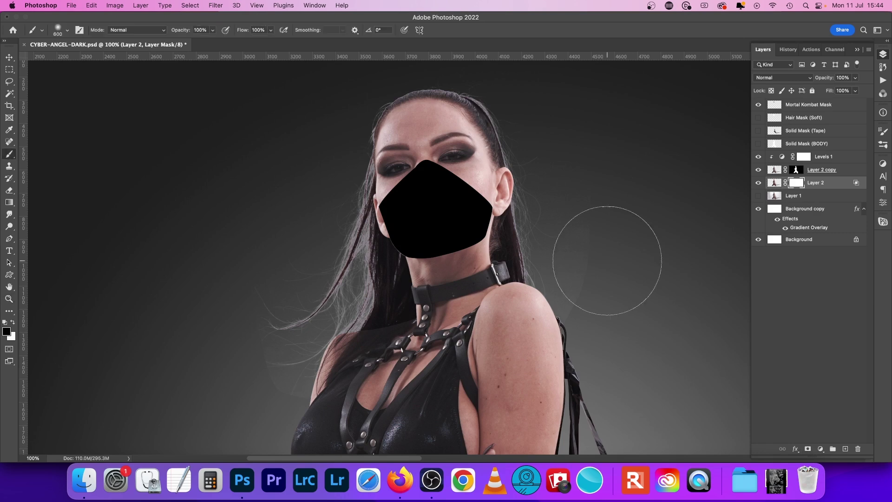
Step: Paint out the leftover backdrop edges on Layer 2's mask and apply the layer mask
{"action": "scroll", "coordinate": [636, 207], "scroll_direction": "up", "scroll_amount": 1}
{"action": "right_click", "coordinate": [797, 181]}
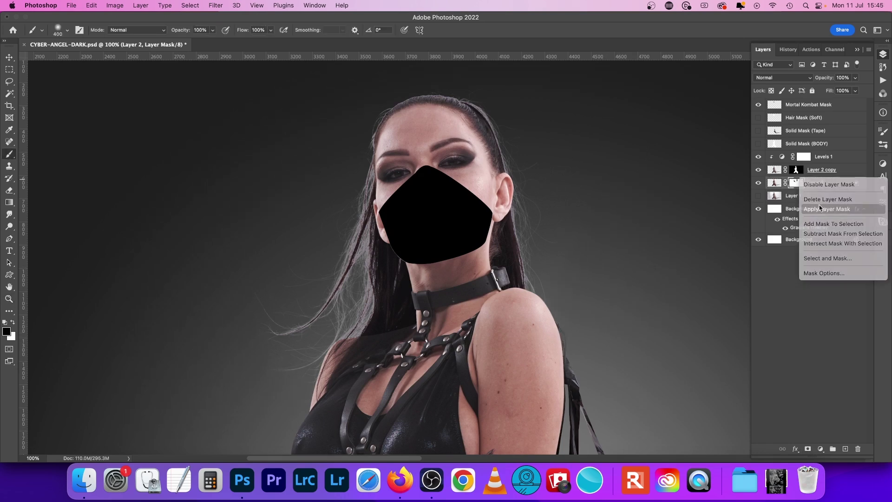
{"action": "left_click", "coordinate": [818, 208]}
{"action": "right_click", "coordinate": [812, 181]}
{"action": "right_click", "coordinate": [856, 181]}
{"action": "key", "text": "Escape"}
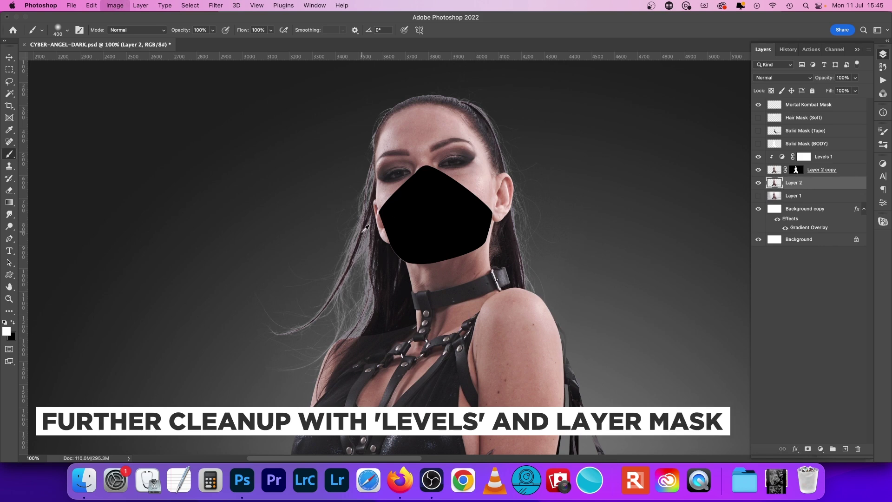
{"action": "key", "text": "ctrl+l"}
{"action": "left_click_drag", "start_coordinate": [747, 274], "coordinate": [766, 273]}
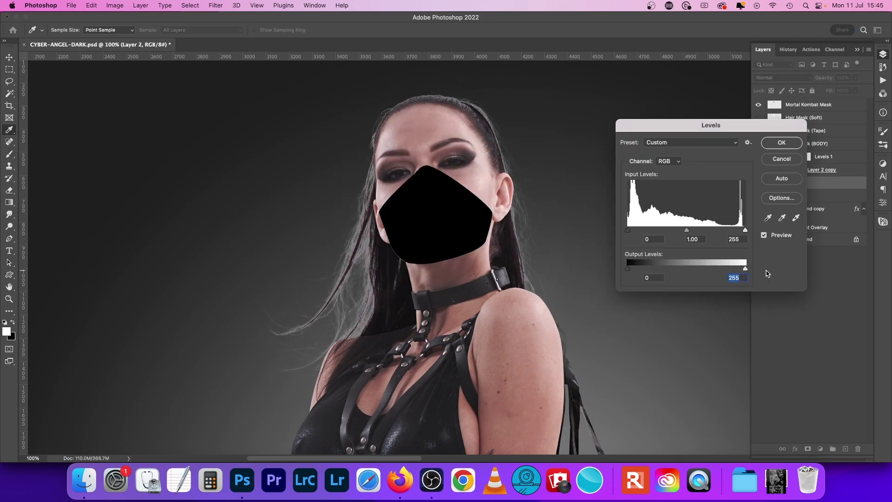
{"action": "key", "text": "Escape"}
Step: Darken the light fringe along the long hair strands on Layer 2 with the Burn tool
{"action": "key", "text": "b"}
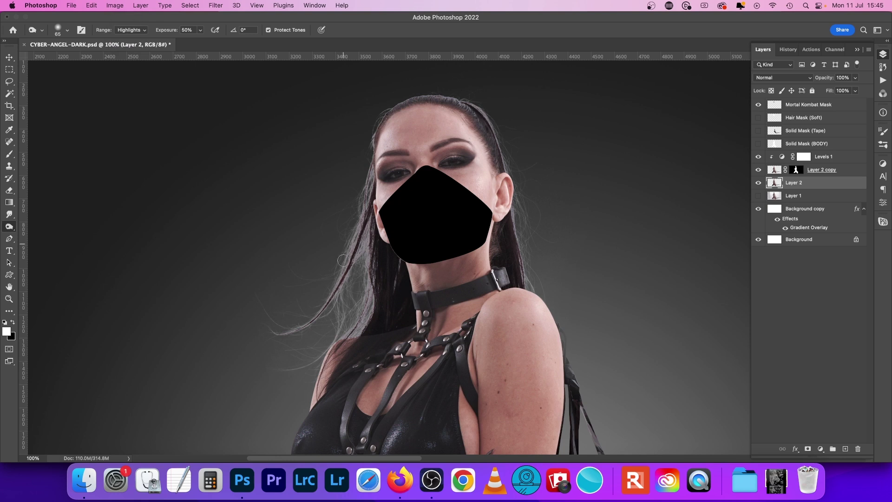
{"action": "mouse_move", "coordinate": [348, 204]}
{"action": "left_mouse_down"}
{"action": "mouse_move", "coordinate": [295, 357]}
{"action": "mouse_move", "coordinate": [352, 301]}
{"action": "mouse_move", "coordinate": [362, 253]}
{"action": "left_mouse_up"}
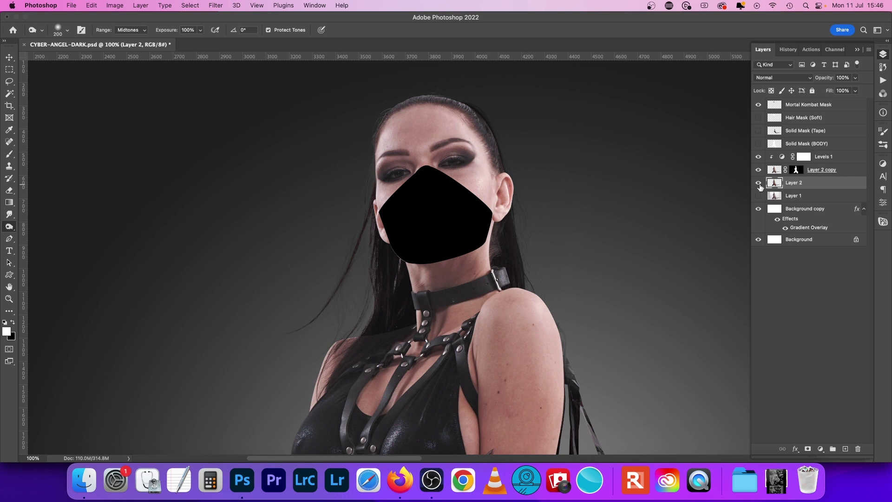
Step: Load the Solid Mask (Tape) layer as a selection and target the mask of Layer 2 copy
{"action": "left_click", "coordinate": [778, 133], "text": "super"}
{"action": "left_click", "coordinate": [796, 170]}
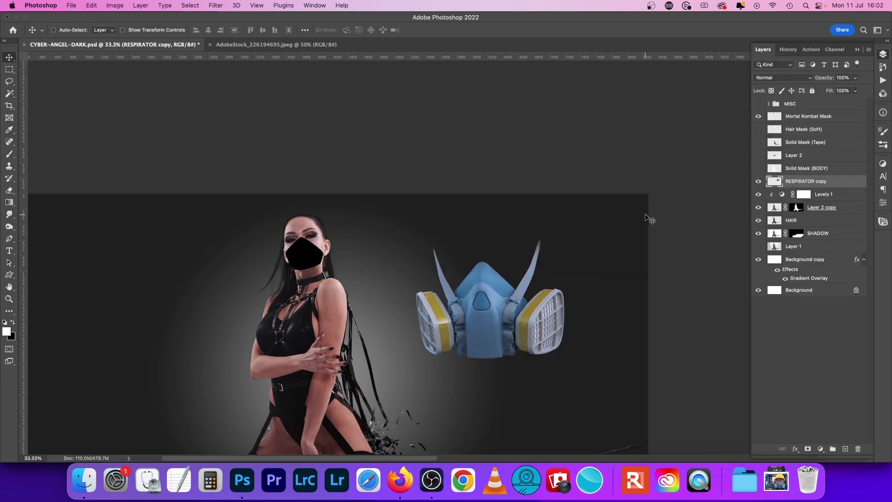
Step: Scale down the respirator on the RESPIRATOR copy layer and place it over the woman's face
{"action": "key", "text": "super+t"}
{"action": "left_click_drag", "start_coordinate": [565, 358], "coordinate": [500, 305]}
{"action": "left_click_drag", "start_coordinate": [465, 279], "coordinate": [321, 262]}
{"action": "key", "text": "Return"}
Step: Stack RESPIRATOR copy above Mortal Kombat Mask, and fit it to the face at about 66.8% scale and -5.43° rotation
{"action": "left_click_drag", "start_coordinate": [806, 181], "coordinate": [800, 113]}
{"action": "key", "text": "super+t"}
{"action": "mouse_move", "coordinate": [356, 287]}
{"action": "left_mouse_down"}
{"action": "mouse_move", "coordinate": [347, 279]}
{"action": "mouse_move", "coordinate": [363, 297]}
{"action": "left_mouse_up"}
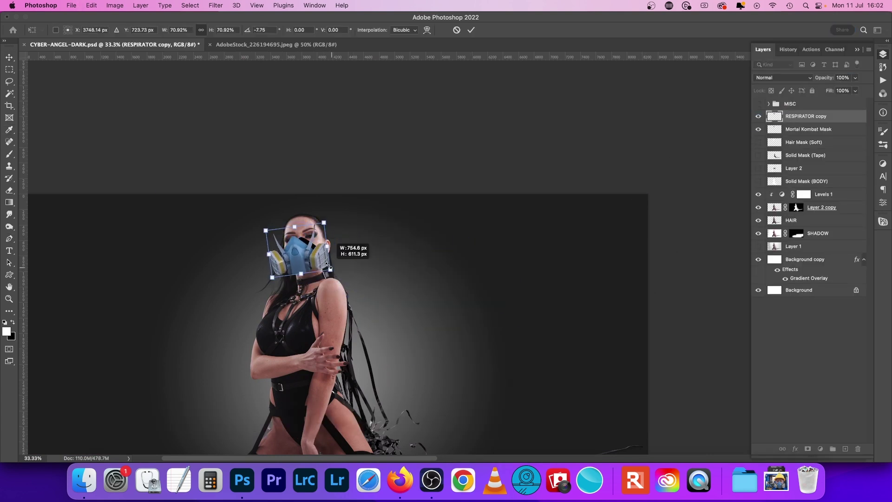
{"action": "left_click_drag", "start_coordinate": [308, 255], "coordinate": [299, 253]}
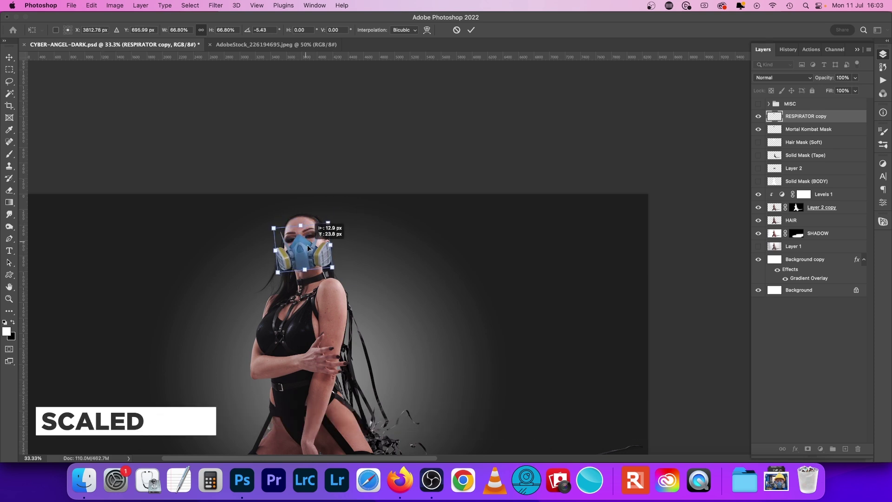
{"action": "key", "text": "Return"}
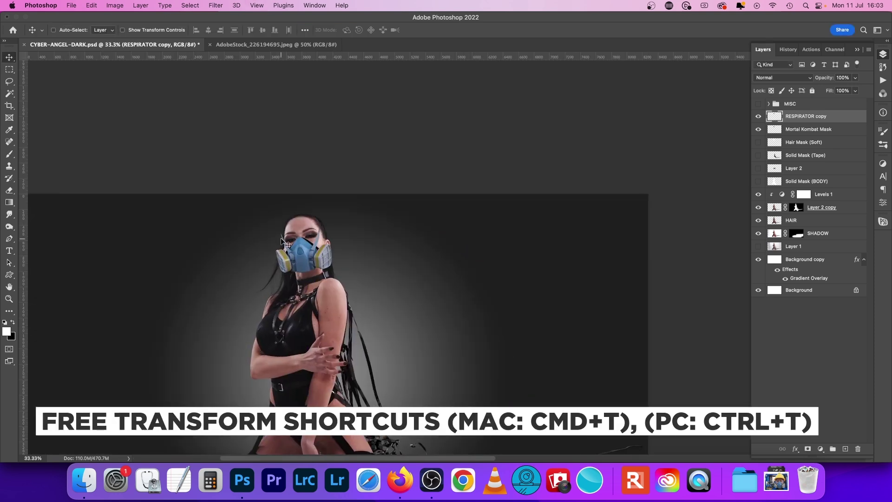
Step: Rotate the respirator about -1.58° and nudge it into line with the nose and mouth
{"action": "key", "text": "ctrl+t"}
{"action": "left_click_drag", "start_coordinate": [314, 245], "coordinate": [315, 243]}
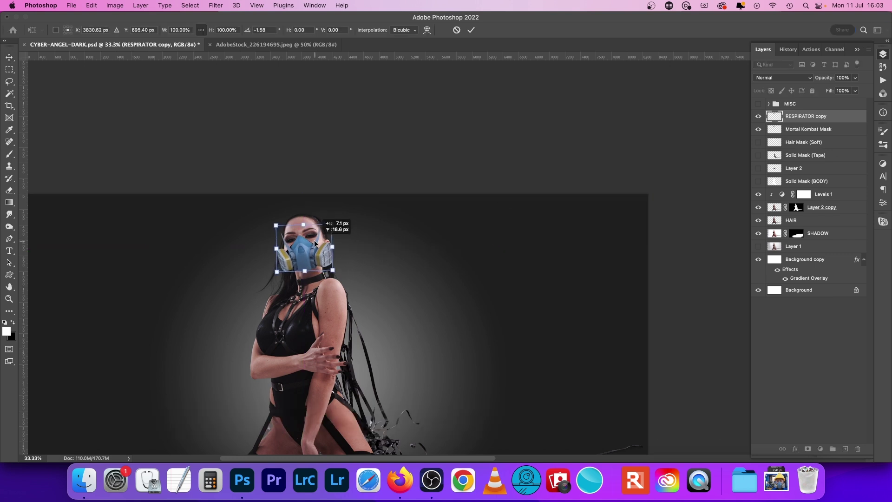
{"action": "key", "text": "Return"}
{"action": "key", "text": "ctrl+minus"}
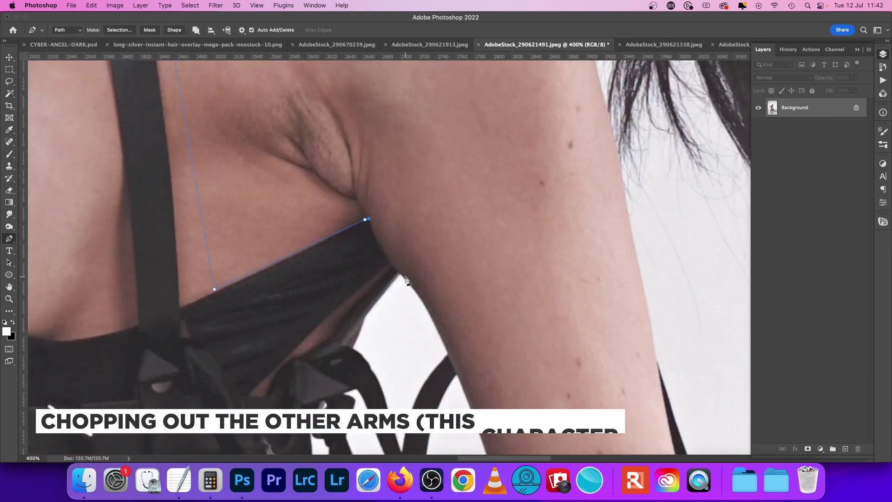
Step: Trace the arm's edge and the gap between the fingers with the Pen tool, and convert the finger path to a selection
{"action": "left_click_drag", "start_coordinate": [401, 273], "coordinate": [420, 298]}
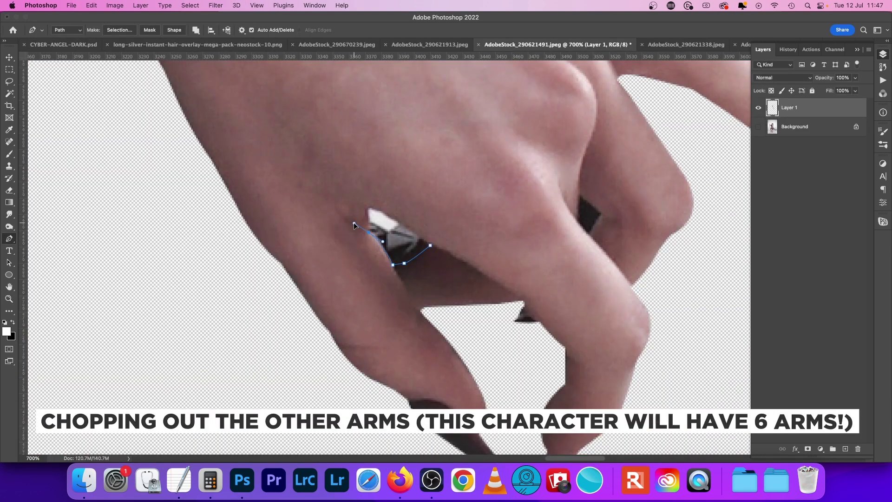
{"action": "left_click", "coordinate": [367, 209]}
{"action": "left_click_drag", "start_coordinate": [377, 208], "coordinate": [385, 211]}
{"action": "left_click", "coordinate": [402, 223]}
{"action": "key", "text": "super+Return"}
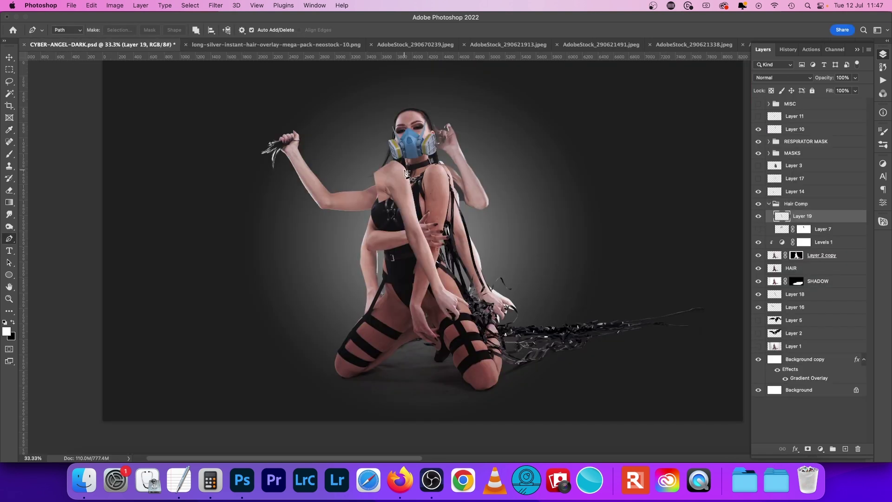
Step: Move the cut-out arm on Layer 19 to the empty area beside the figure and rename its layer ARM 1
{"action": "left_click_drag", "start_coordinate": [432, 185], "coordinate": [567, 200]}
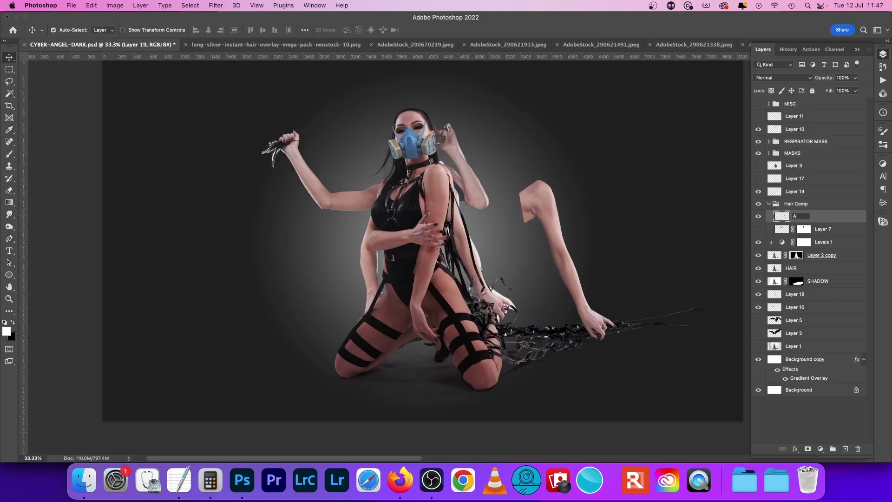
{"action": "left_click_drag", "start_coordinate": [807, 106], "coordinate": [806, 104]}
{"action": "left_click", "coordinate": [808, 217]}
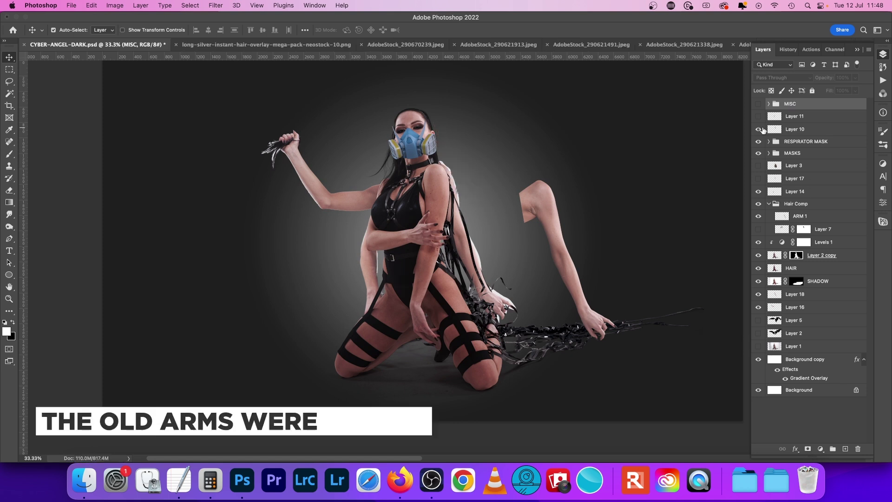
Step: Move the ARM 1 layer directly below SHADOW and place the arm behind the woman's shoulder
{"action": "left_click_drag", "start_coordinate": [809, 217], "coordinate": [808, 288]}
{"action": "left_click_drag", "start_coordinate": [545, 202], "coordinate": [437, 185]}
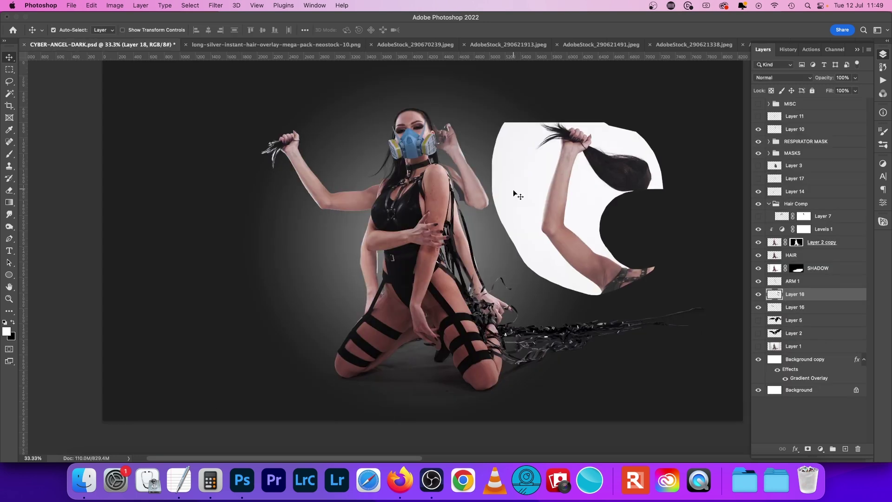
Step: Trace the forearm and the fist gripping the hair on Layer 18 with the Pen tool
{"action": "left_click", "coordinate": [9, 239]}
{"action": "key", "text": "z"}
{"action": "left_click", "coordinate": [619, 268]}
{"action": "left_click", "coordinate": [654, 319]}
{"action": "left_click", "coordinate": [655, 319]}
{"action": "left_click", "coordinate": [446, 237]}
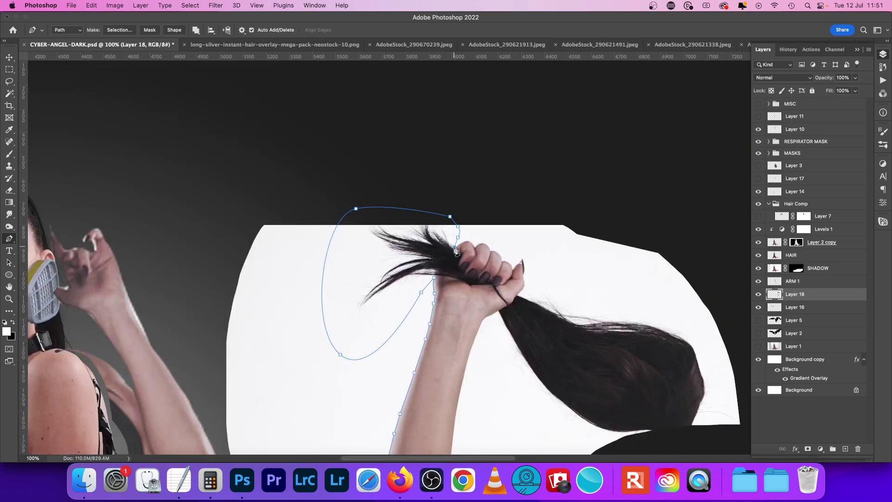
{"action": "scroll", "coordinate": [455, 251], "scroll_direction": "up", "scroll_amount": 5}
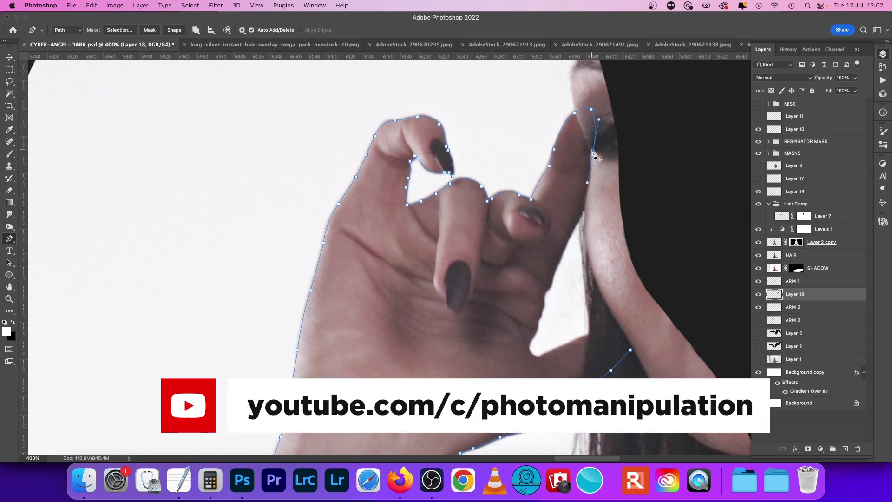
Step: Continue the Pen tool path along the finger and down to the thumb of the open hand on Layer 18
{"action": "scroll", "coordinate": [467, 157], "scroll_direction": "down", "scroll_amount": 5}
{"action": "scroll", "coordinate": [467, 156], "scroll_direction": "right", "scroll_amount": 3}
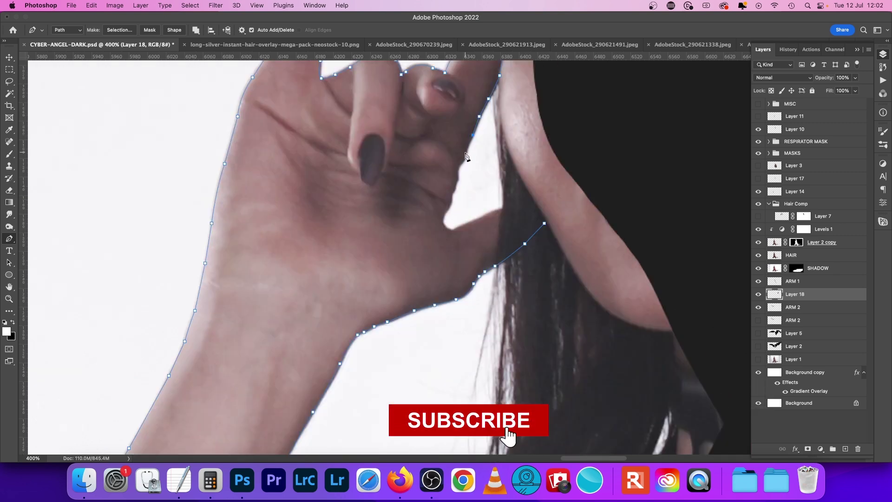
{"action": "left_click", "coordinate": [458, 167]}
{"action": "left_click_drag", "start_coordinate": [444, 212], "coordinate": [437, 221]}
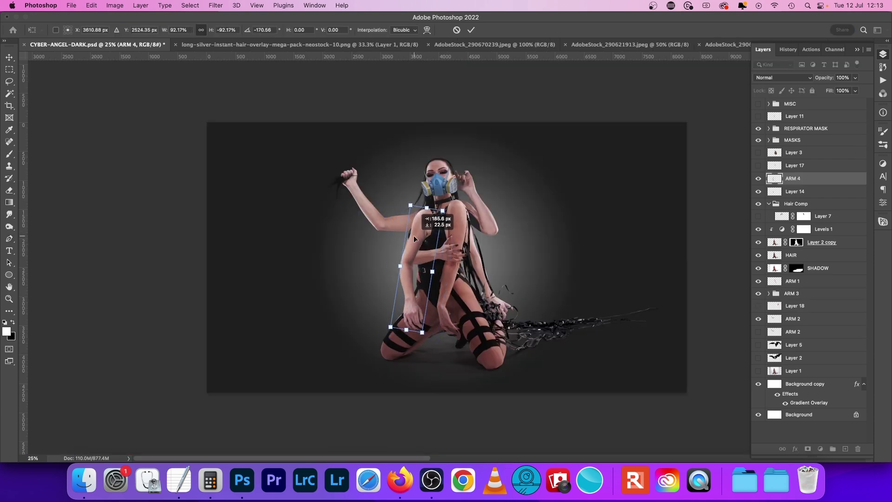
Step: Move the ARM 4 layer directly below the ARM 3 group and delete Layer 18 and Layer 14
{"action": "key", "text": "Return"}
{"action": "left_click_drag", "start_coordinate": [810, 178], "coordinate": [810, 310]}
{"action": "left_click", "coordinate": [758, 306]}
{"action": "left_click", "coordinate": [794, 293]}
{"action": "key", "text": "BackSpace"}
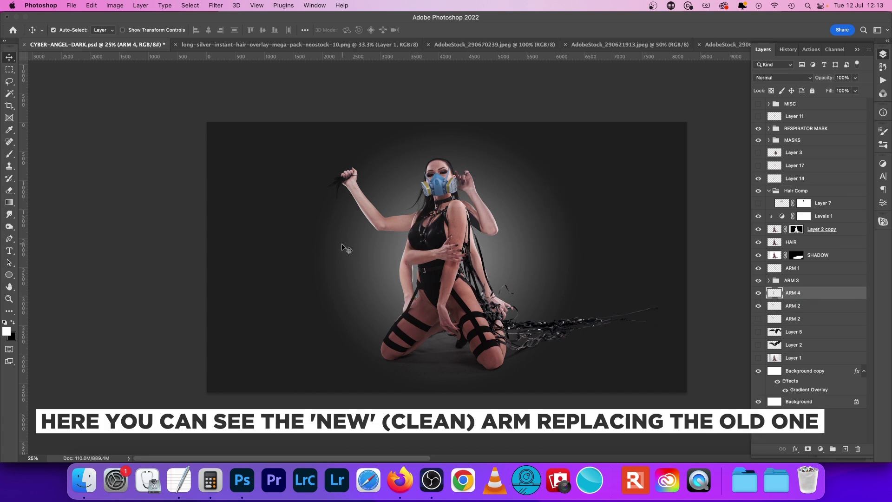
{"action": "left_click", "coordinate": [758, 179]}
{"action": "left_click", "coordinate": [801, 179]}
{"action": "key", "text": "BackSpace"}
Step: Nudge the ARM 4 arm into place behind the torso and save the document
{"action": "left_click", "coordinate": [781, 292]}
{"action": "left_click_drag", "start_coordinate": [407, 276], "coordinate": [401, 268]}
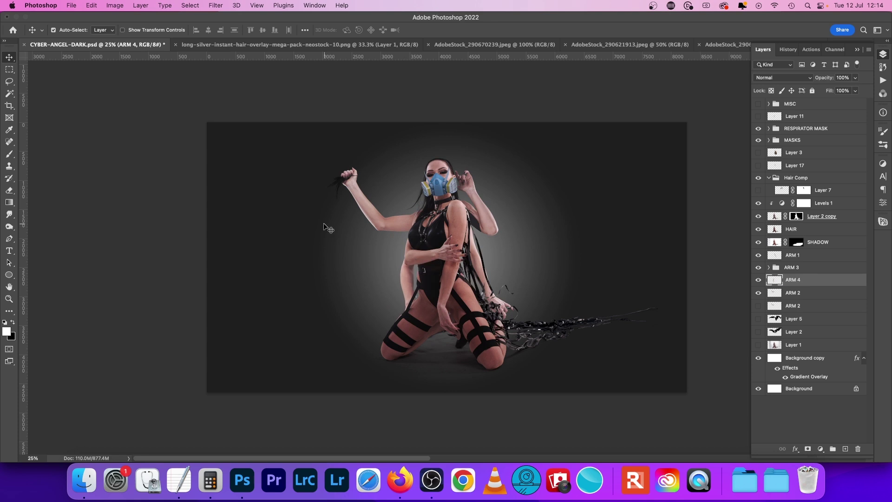
{"action": "key", "text": "super+s"}
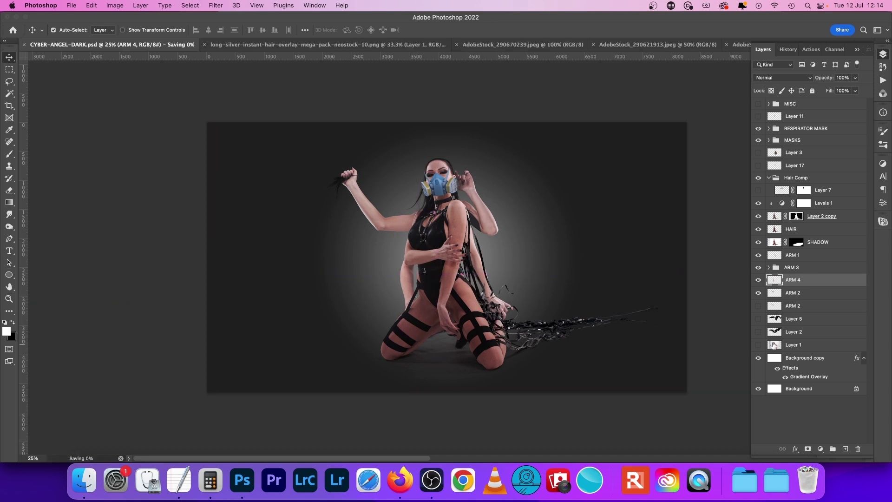
Step: Compare the wings on Layer 5 and Layer 2, then keep Layer 5 visible and shift its wings slightly left behind the figure
{"action": "left_click", "coordinate": [758, 319]}
{"action": "left_click", "coordinate": [759, 319]}
{"action": "left_click", "coordinate": [758, 332]}
{"action": "left_click", "coordinate": [758, 331]}
{"action": "left_click", "coordinate": [758, 318]}
{"action": "left_click", "coordinate": [758, 318]}
{"action": "left_click", "coordinate": [758, 332]}
{"action": "left_click", "coordinate": [758, 319]}
{"action": "left_click", "coordinate": [758, 319]}
{"action": "left_click", "coordinate": [759, 332]}
{"action": "left_click", "coordinate": [758, 319]}
{"action": "left_click", "coordinate": [790, 321]}
{"action": "left_click_drag", "start_coordinate": [615, 196], "coordinate": [590, 193]}
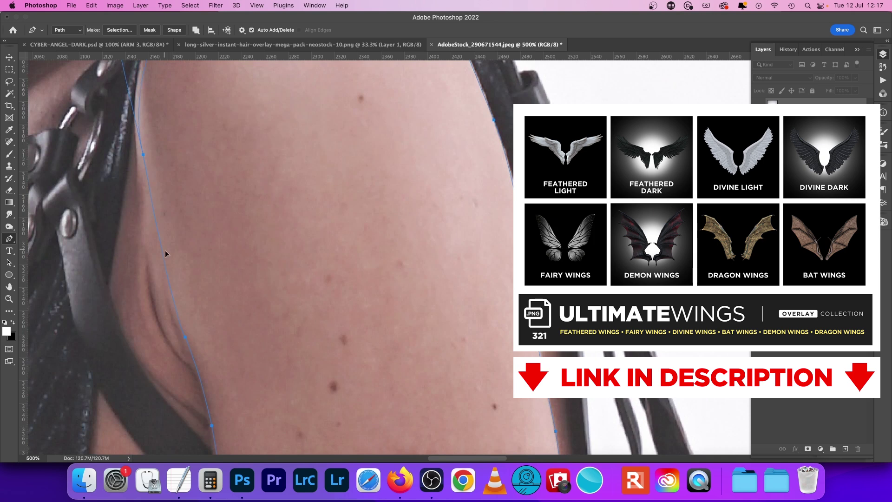
Step: Copy the traced upper arm from AdobeStock_290671544.jpeg into CYBER-ANGEL-DARK.psd as a layer named ARM REPAIR
{"action": "right_click", "coordinate": [288, 198]}
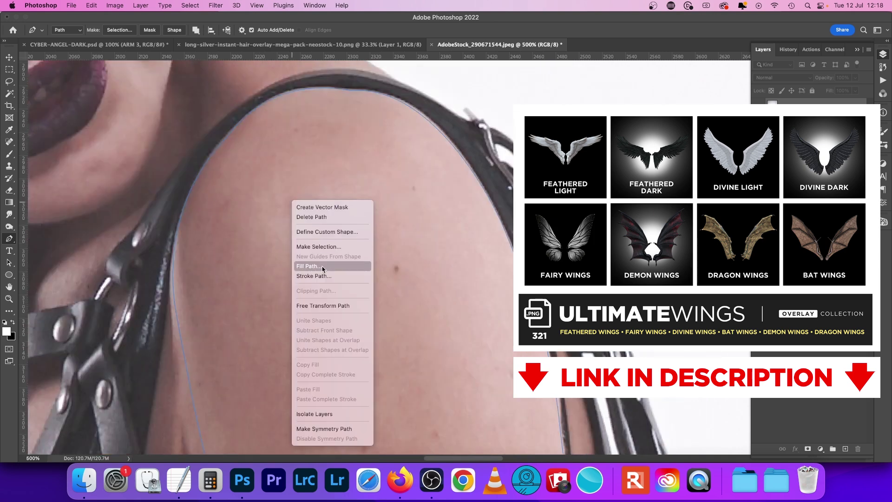
{"action": "left_click", "coordinate": [325, 265]}
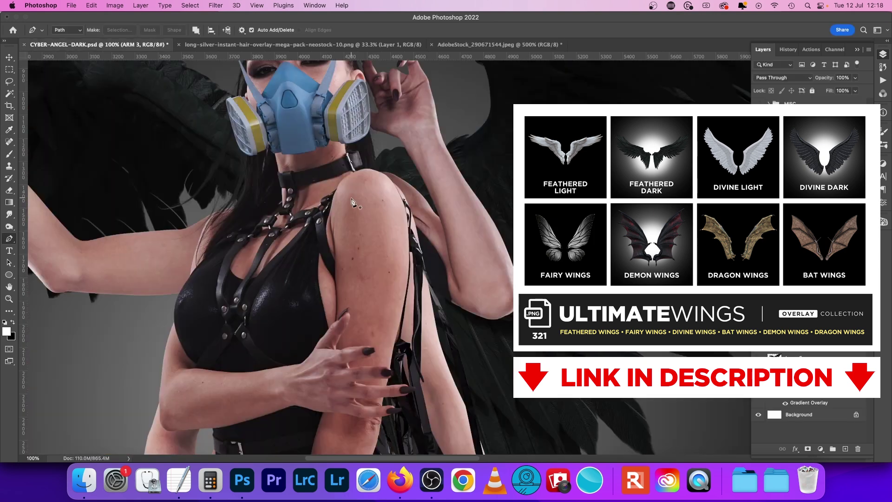
{"action": "type", "text": "ARM REPAIR"}
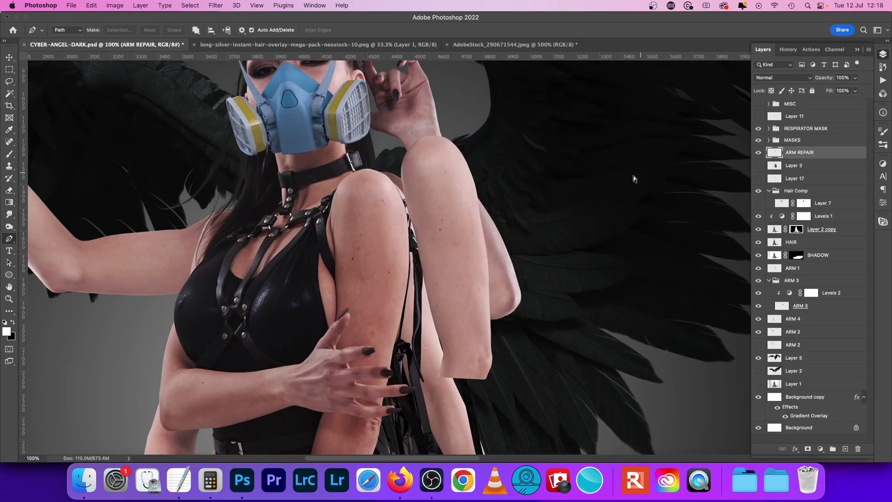
Step: Flip the ARM REPAIR patch horizontally, fit it over the raised arm, and place its layer at the top of the ARM 3 group
{"action": "key", "text": "super+t"}
{"action": "right_click", "coordinate": [518, 223]}
{"action": "left_click", "coordinate": [550, 441]}
{"action": "left_click_drag", "start_coordinate": [573, 400], "coordinate": [650, 306]}
{"action": "left_click_drag", "start_coordinate": [584, 323], "coordinate": [524, 330]}
{"action": "left_click_drag", "start_coordinate": [483, 365], "coordinate": [499, 357]}
{"action": "mouse_move", "coordinate": [476, 327]}
{"action": "left_mouse_down"}
{"action": "mouse_move", "coordinate": [534, 286]}
{"action": "mouse_move", "coordinate": [480, 328]}
{"action": "left_mouse_up"}
{"action": "key", "text": "Return"}
{"action": "key", "text": "p"}
{"action": "left_click_drag", "start_coordinate": [811, 287], "coordinate": [810, 284]}
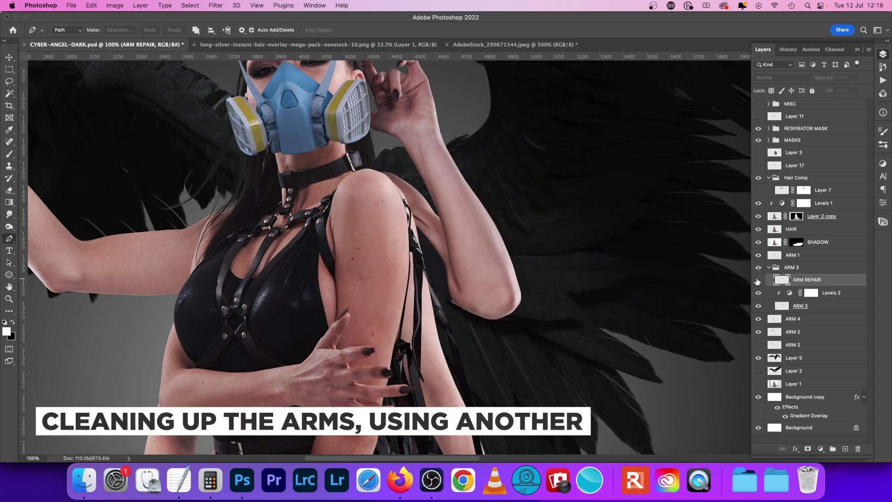
Step: Add an inverted black mask to ARM REPAIR and load the ARM 3 outline as a selection for brushing
{"action": "key", "text": "super+d"}
{"action": "left_click", "coordinate": [807, 448]}
{"action": "key", "text": "super+i"}
{"action": "left_click", "coordinate": [781, 305], "text": "super"}
{"action": "key", "text": "b"}
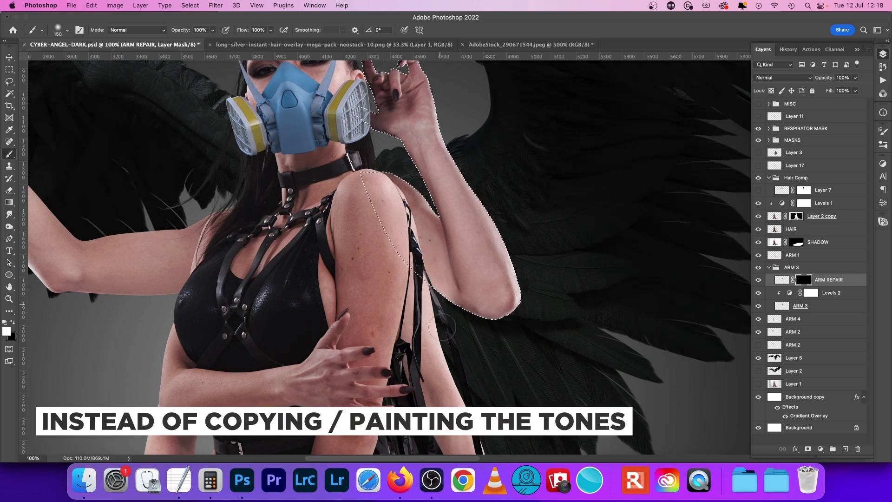
Step: Add an Exposure adjustment for shadows, clipped to ARM REPAIR, with Multiply blending and an inverted mask
{"action": "left_click", "coordinate": [820, 449]}
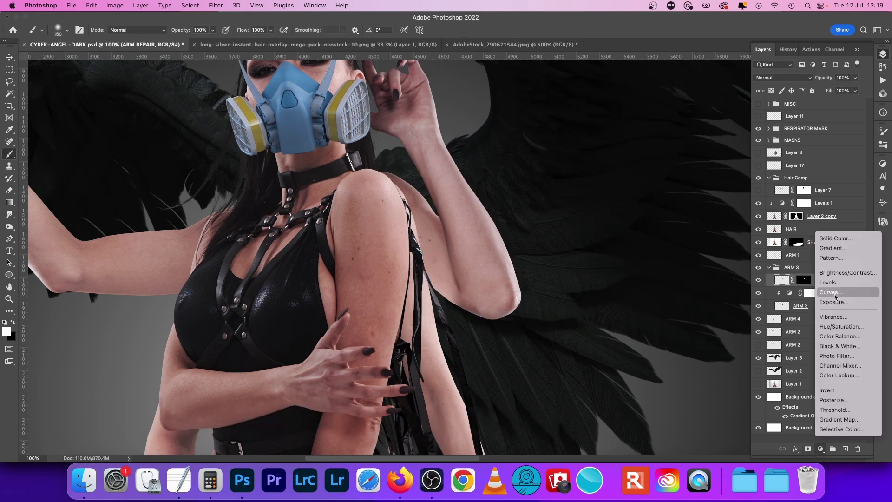
{"action": "left_click", "coordinate": [831, 310]}
{"action": "left_click", "coordinate": [761, 213]}
{"action": "left_click_drag", "start_coordinate": [782, 231], "coordinate": [783, 231]}
{"action": "type", "text": "0"}
{"action": "left_click", "coordinate": [883, 54]}
{"action": "left_click", "coordinate": [761, 78]}
{"action": "left_click", "coordinate": [765, 110]}
{"action": "key", "text": "super+i"}
{"action": "left_click", "coordinate": [780, 284], "text": "alt"}
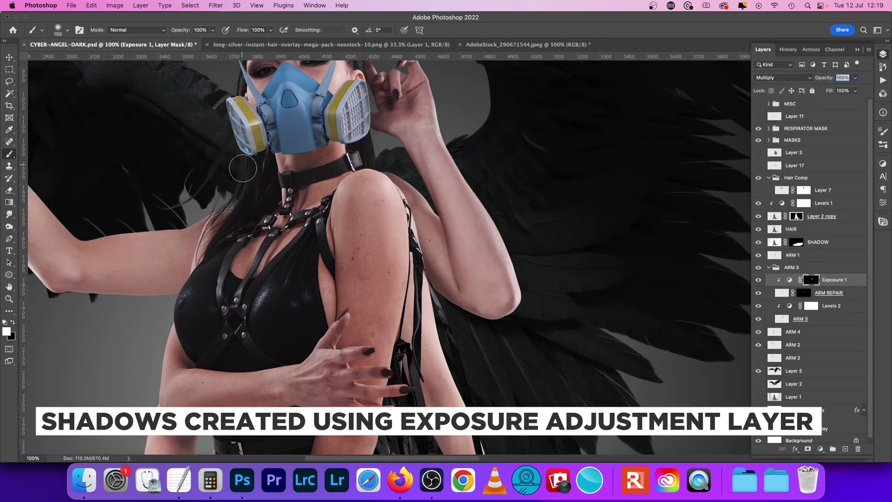
Step: Lower the Exposure 1 layer's opacity to 79%, reduce the brush size and swap the painting colours
{"action": "key", "text": "super+minus"}
{"action": "key", "text": "super+minus"}
{"action": "key", "text": "super+minus"}
{"action": "key", "text": "super+minus"}
{"action": "mouse_move", "coordinate": [854, 86]}
{"action": "left_mouse_down"}
{"action": "mouse_move", "coordinate": [801, 94]}
{"action": "mouse_move", "coordinate": [839, 92]}
{"action": "left_mouse_up"}
{"action": "key", "text": "super+plus"}
{"action": "key", "text": "super+plus"}
{"action": "key", "text": "super+plus"}
{"action": "key", "text": "super+plus"}
{"action": "left_click", "coordinate": [854, 77]}
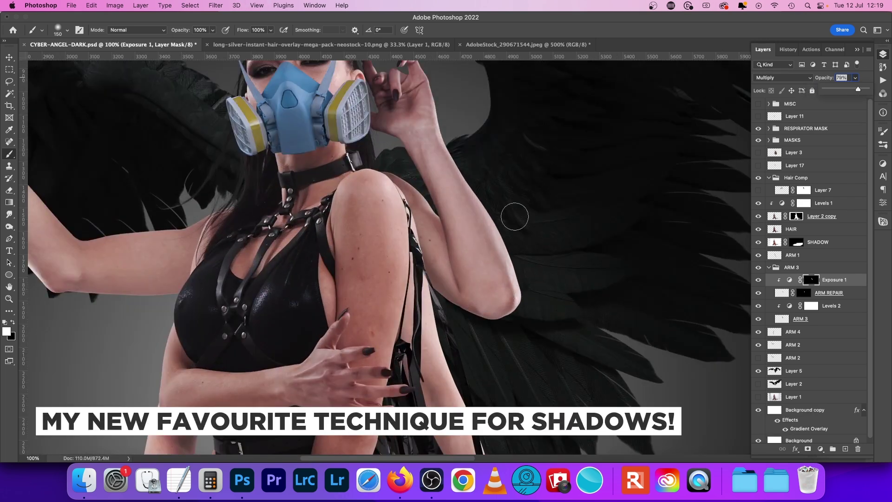
{"action": "key", "text": "bracketleft"}
{"action": "key", "text": "bracketleft"}
{"action": "key", "text": "x"}
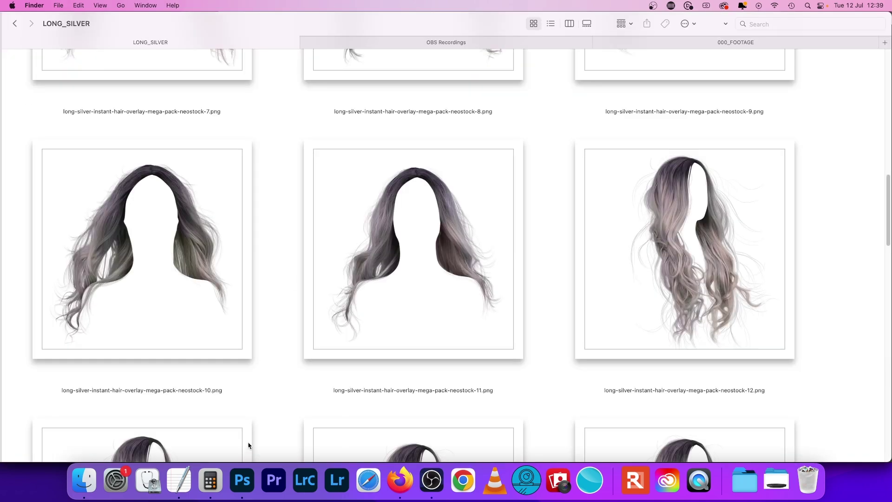
Step: Switch to Finder and browse the LONG_SILVER folder for a suitable hair overlay
{"action": "left_click", "coordinate": [235, 475]}
{"action": "left_click", "coordinate": [84, 480]}
{"action": "key", "text": "space"}
{"action": "scroll", "coordinate": [220, 242], "scroll_direction": "down", "scroll_amount": 10}
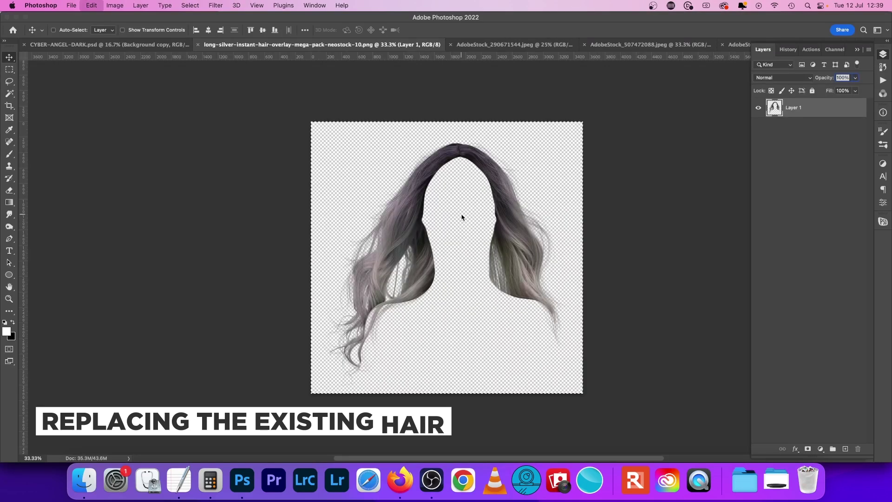
Step: Paste the hair from long-silver-instant-hair-overlay-mega-pack-neostock-10.png into CYBER-ANGEL-DARK.psd above Layer 7 in the Hair Comp group
{"action": "key", "text": "ctrl+Tab"}
{"action": "left_click", "coordinate": [827, 202]}
{"action": "key", "text": "super+v"}
{"action": "key", "text": "super+plus"}
{"action": "key", "text": "super+plus"}
{"action": "key", "text": "super+plus"}
{"action": "key", "text": "super+plus"}
Step: Scale the pasted hair to 46.34% and position it around the woman's head
{"action": "key", "text": "super+t"}
{"action": "left_click_drag", "start_coordinate": [145, 73], "coordinate": [405, 242]}
{"action": "left_click_drag", "start_coordinate": [503, 354], "coordinate": [398, 112]}
{"action": "left_click_drag", "start_coordinate": [244, 375], "coordinate": [315, 309]}
{"action": "left_click_drag", "start_coordinate": [475, 260], "coordinate": [443, 271]}
Step: Distort the hair overlay's corners and sides to fit the head and shoulders, and apply the transform
{"action": "right_click", "coordinate": [423, 190]}
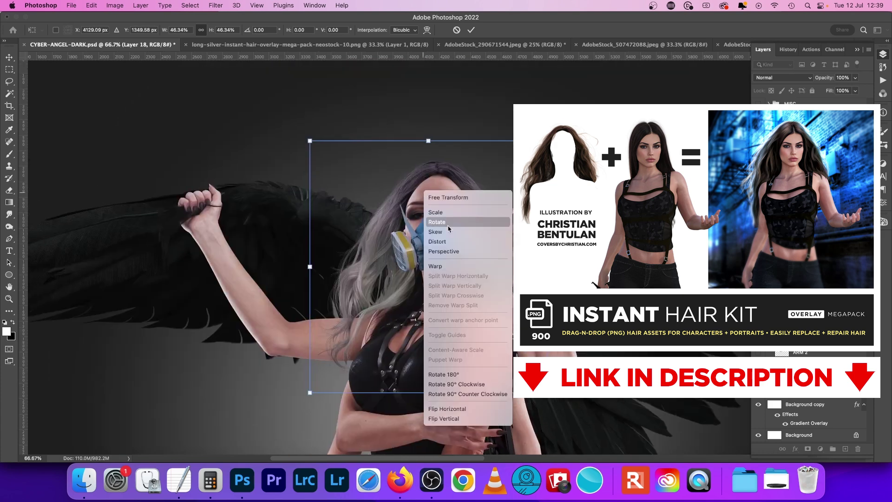
{"action": "left_click", "coordinate": [442, 242]}
{"action": "left_click_drag", "start_coordinate": [310, 141], "coordinate": [302, 137]}
{"action": "left_click_drag", "start_coordinate": [307, 269], "coordinate": [310, 265]}
{"action": "left_click_drag", "start_coordinate": [544, 142], "coordinate": [540, 143]}
{"action": "left_click_drag", "start_coordinate": [548, 393], "coordinate": [567, 395]}
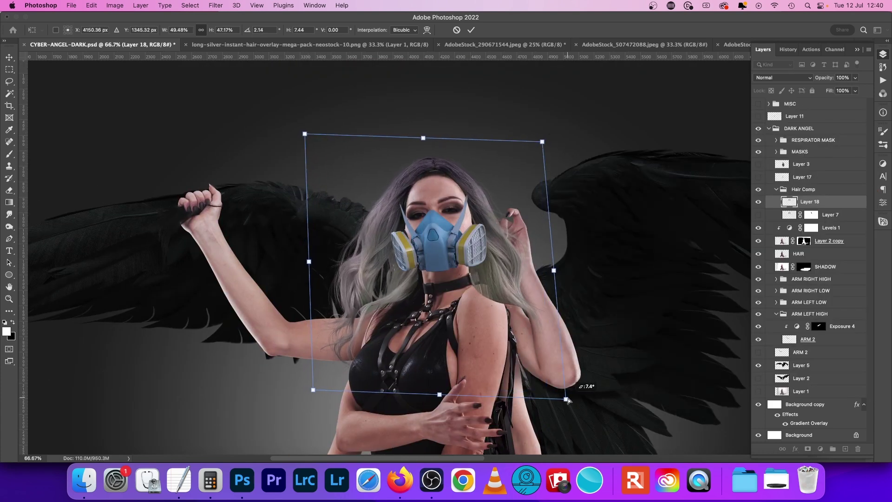
{"action": "left_click_drag", "start_coordinate": [423, 138], "coordinate": [422, 142]}
{"action": "left_click_drag", "start_coordinate": [308, 262], "coordinate": [313, 261]}
{"action": "key", "text": "Return"}
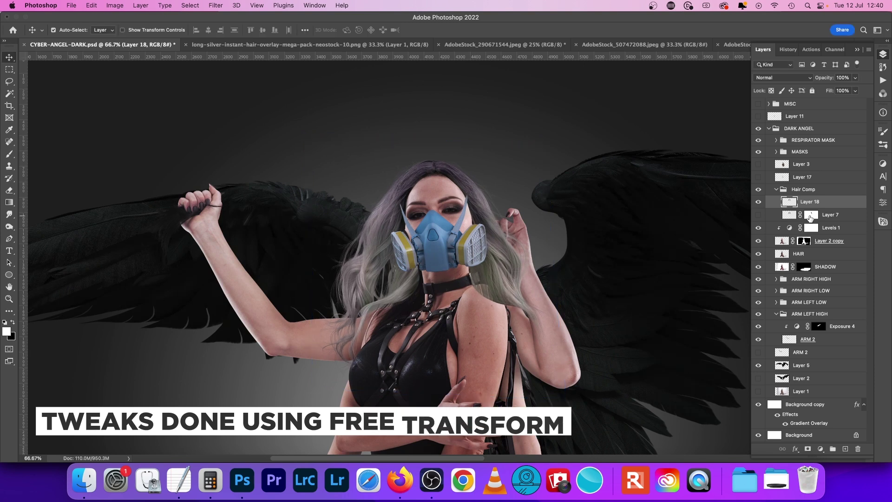
Step: Add a layer mask to the Layer 18 hair and set up a smaller black brush of 125 px
{"action": "left_click", "coordinate": [807, 448]}
{"action": "key", "text": "b"}
{"action": "key", "text": "x"}
{"action": "key", "text": "bracketleft"}
{"action": "key", "text": "bracketleft"}
{"action": "key", "text": "bracketleft"}
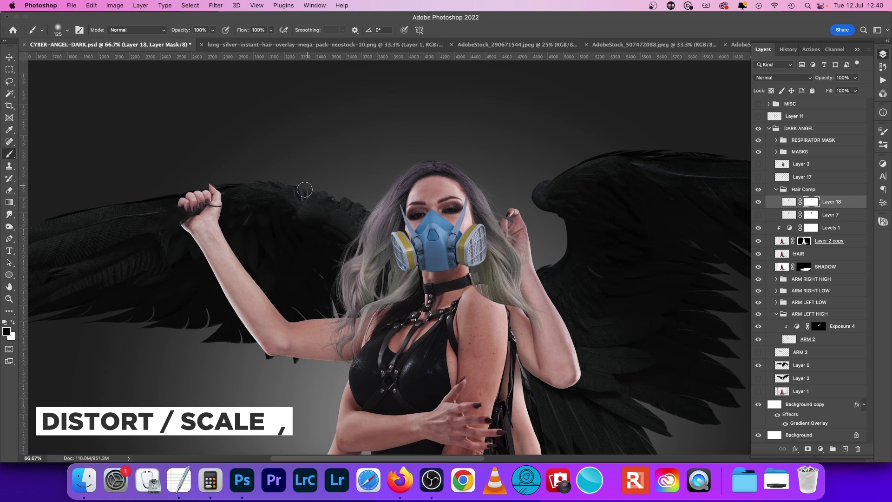
{"action": "left_click", "coordinate": [758, 202]}
{"action": "left_click", "coordinate": [758, 202]}
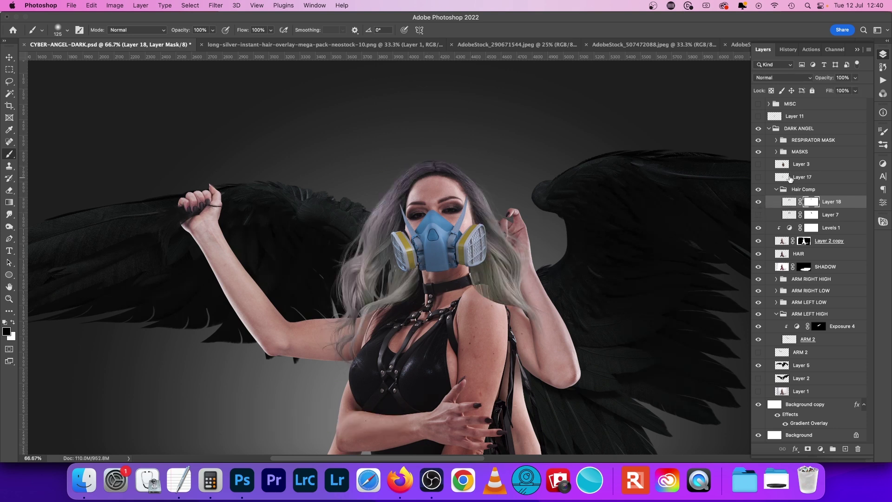
Step: Open the MASKS group and mask out the Layer 18 hair over the shoulder and along the hairline
{"action": "left_click", "coordinate": [776, 152]}
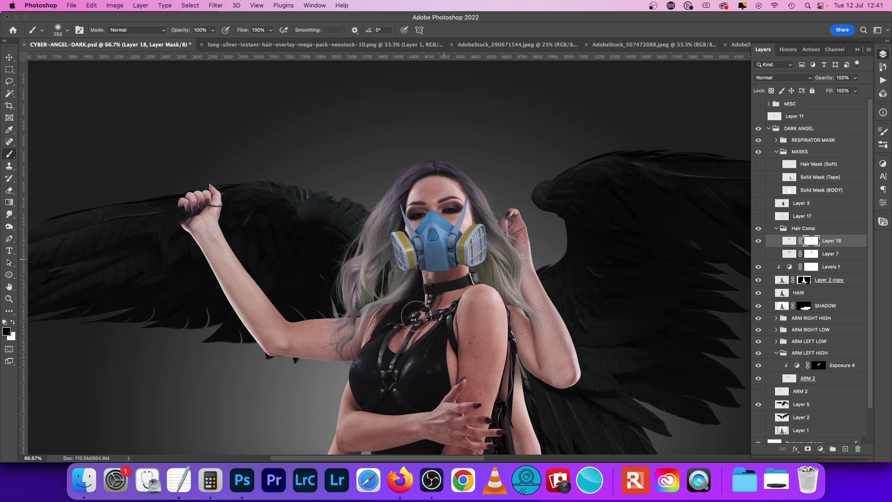
{"action": "left_click_drag", "start_coordinate": [454, 171], "coordinate": [456, 173]}
{"action": "key", "text": "super+minus"}
{"action": "key", "text": "super+minus"}
{"action": "key", "text": "super+minus"}
{"action": "key", "text": "super+minus"}
{"action": "key", "text": "super+plus"}
{"action": "key", "text": "super+plus"}
{"action": "key", "text": "super+plus"}
{"action": "key", "text": "super+plus"}
Step: Try to darken the replacement hair with a Curves adjustment layer
{"action": "left_click", "coordinate": [818, 449]}
{"action": "left_click", "coordinate": [845, 293]}
{"action": "left_click_drag", "start_coordinate": [791, 272], "coordinate": [810, 285]}
{"action": "left_click_drag", "start_coordinate": [831, 248], "coordinate": [832, 236]}
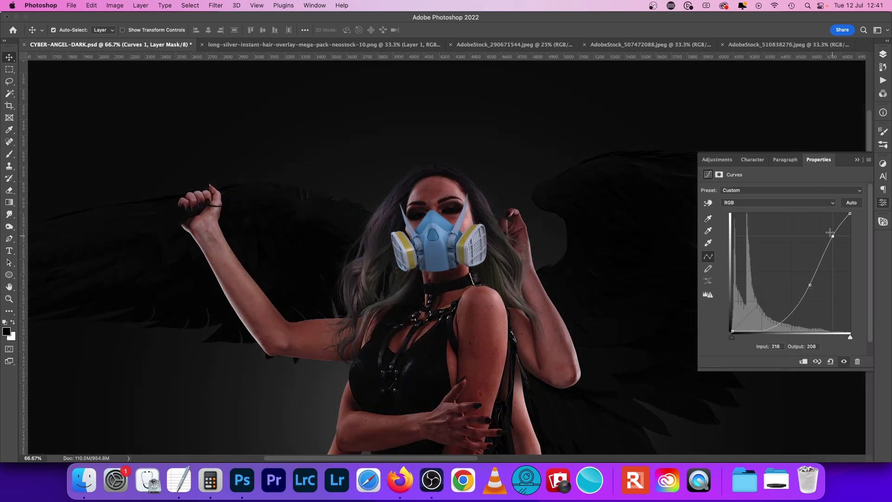
{"action": "left_click_drag", "start_coordinate": [732, 330], "coordinate": [732, 327]}
{"action": "left_click", "coordinate": [882, 54]}
{"action": "right_click", "coordinate": [852, 239]}
{"action": "left_click", "coordinate": [800, 270]}
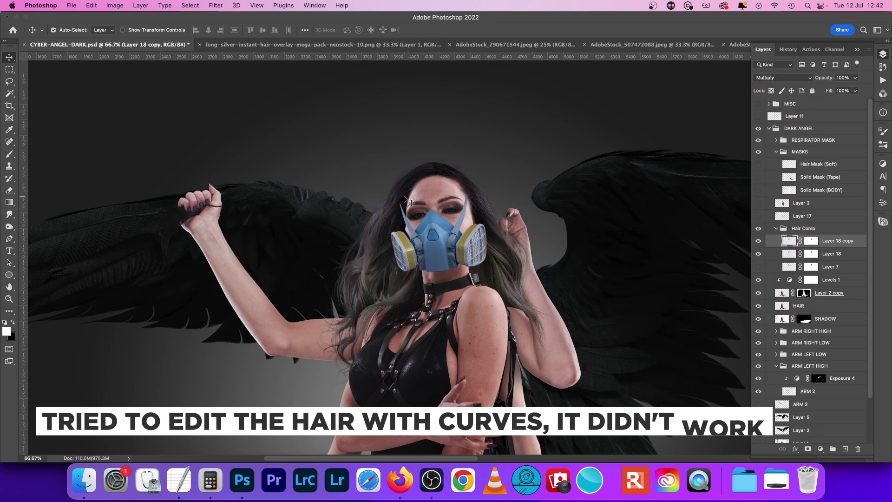
Step: Refine the replacement hair with a black brush on the masks of Layer 18 copy and Layer 18
{"action": "key", "text": "super+backslash"}
{"action": "key", "text": "d"}
{"action": "key", "text": "b"}
{"action": "left_click", "coordinate": [810, 254]}
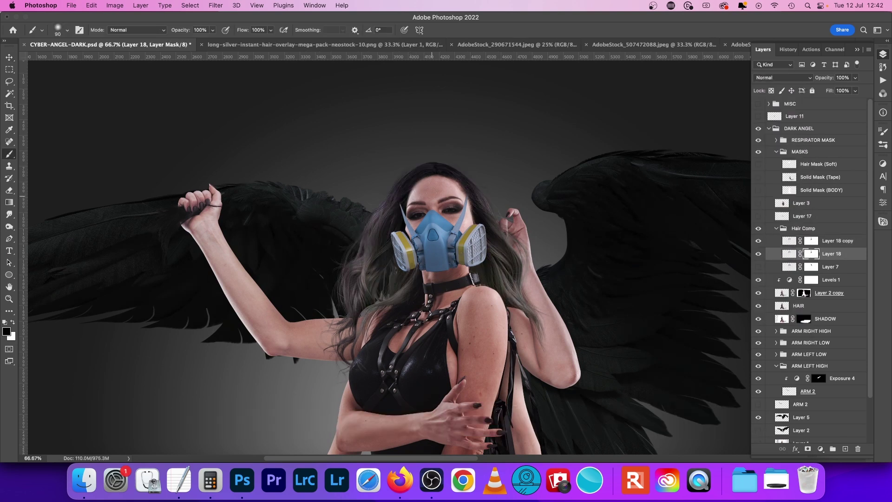
{"action": "key", "text": "super+minus"}
{"action": "key", "text": "super+minus"}
{"action": "key", "text": "super+minus"}
{"action": "key", "text": "super+plus"}
{"action": "key", "text": "super+plus"}
{"action": "key", "text": "super+plus"}
{"action": "key", "text": "super+plus"}
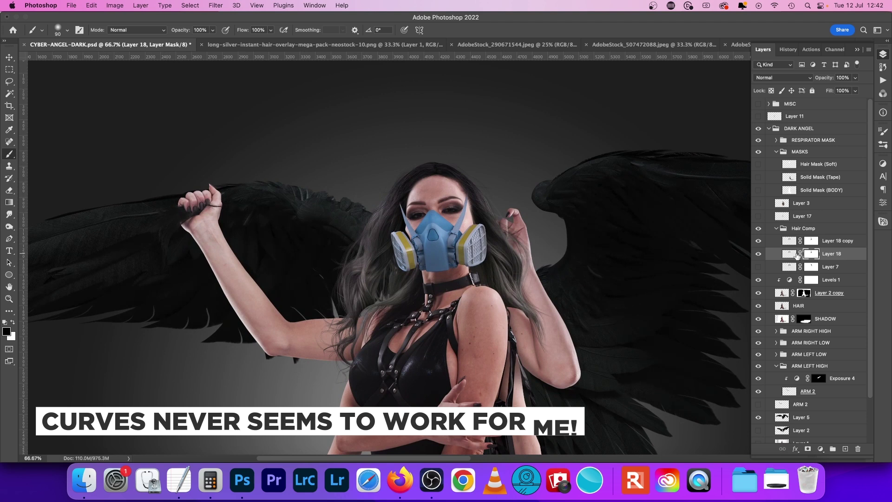
Step: Expand the ARM RIGHT HIGH group and load the ARM 3 outline as a selection
{"action": "left_click", "coordinate": [775, 331]}
{"action": "scroll", "coordinate": [776, 331], "scroll_direction": "down", "scroll_amount": 2}
{"action": "left_click", "coordinate": [788, 332], "text": "super"}
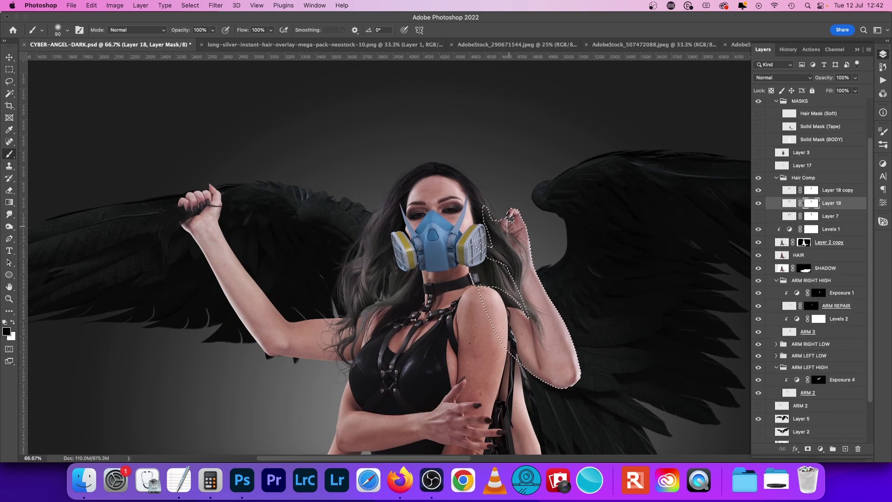
Step: Clear the selection, add a mask to the Hair Comp group, and rename the group HAIR REPLACE
{"action": "left_click", "coordinate": [821, 181]}
{"action": "key", "text": "super+d"}
{"action": "left_click", "coordinate": [807, 448]}
{"action": "double_click", "coordinate": [825, 179]}
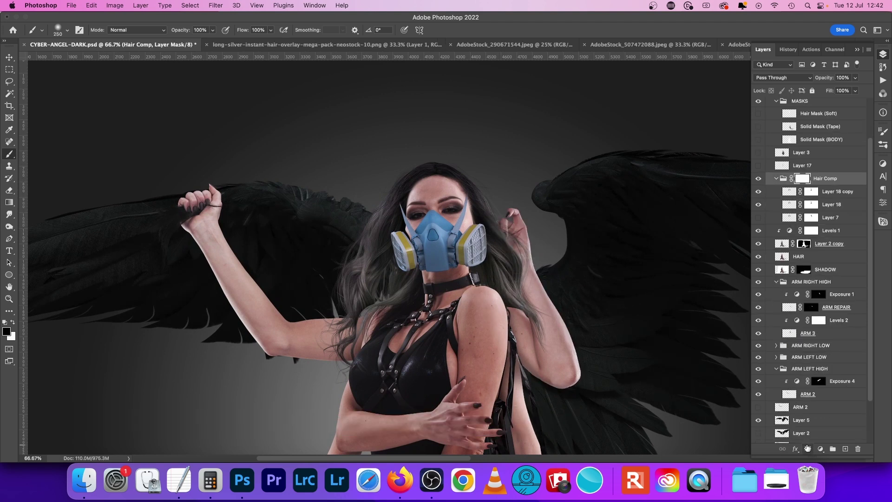
{"action": "type", "text": "HAIR REPLACE"}
{"action": "key", "text": "Return"}
Step: Mask the HAIR REPLACE group over the raised arm within the ARM 3 outline, and clear the selection
{"action": "key", "text": "x"}
{"action": "left_click", "coordinate": [797, 180]}
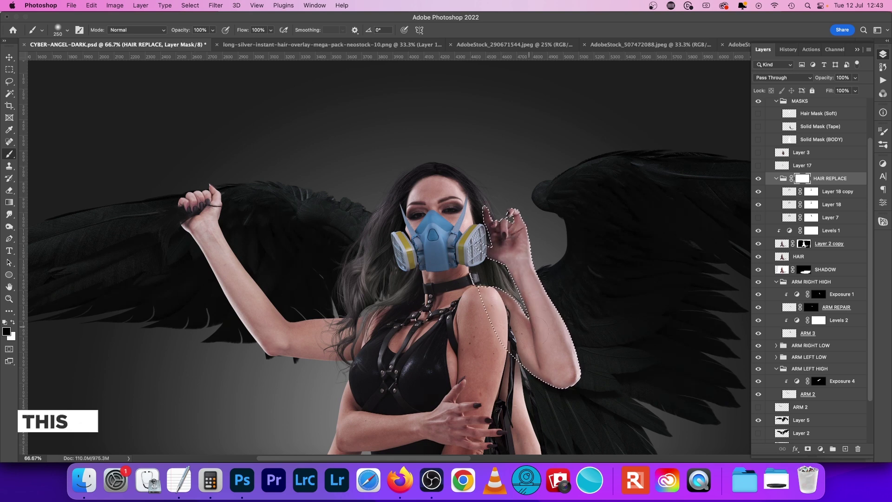
{"action": "key", "text": "super+d"}
{"action": "key", "text": "super+0"}
{"action": "key", "text": "super+1"}
{"action": "key", "text": "super+0"}
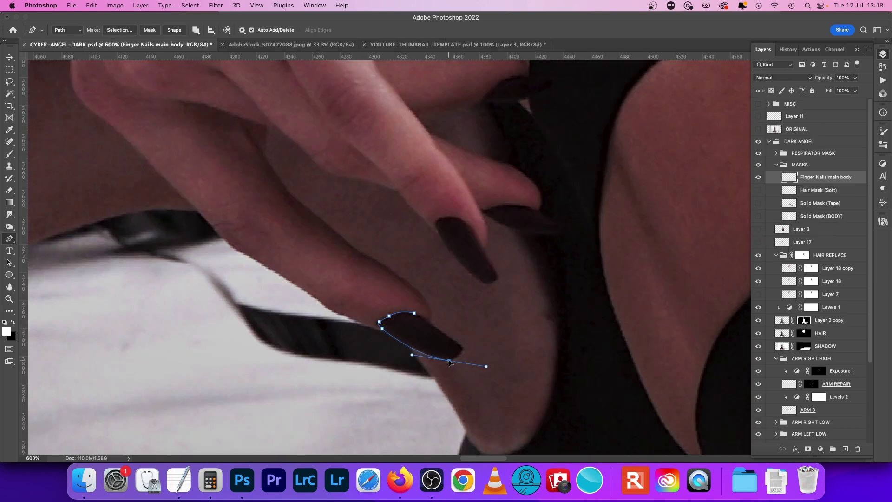
Step: Trace the fingernails of the lower hand with the Pen tool on the Finger Nails main body layer
{"action": "left_click", "coordinate": [414, 313]}
{"action": "left_click_drag", "start_coordinate": [450, 213], "coordinate": [290, 285]}
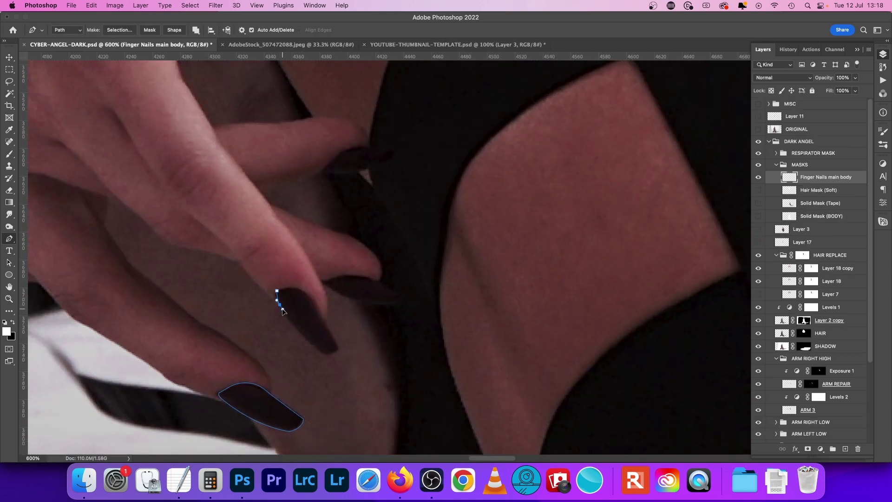
{"action": "left_click", "coordinate": [341, 348]}
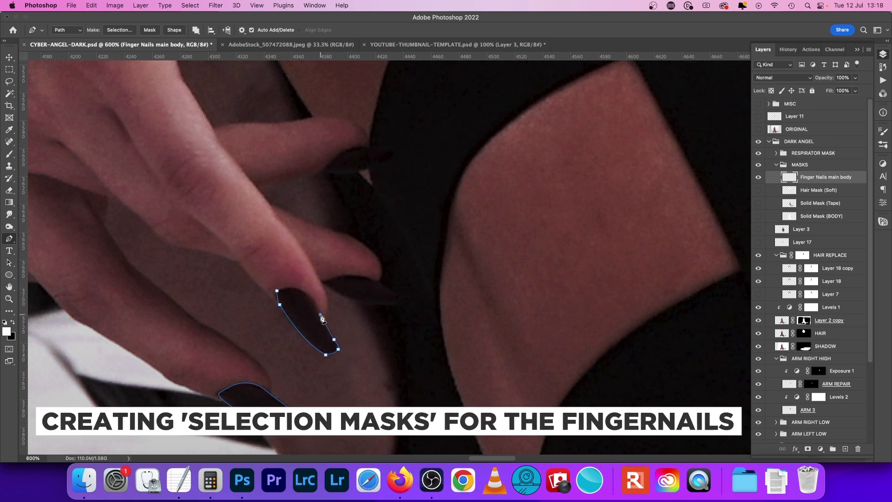
{"action": "left_click", "coordinate": [279, 293]}
{"action": "left_click", "coordinate": [323, 282]}
{"action": "left_click_drag", "start_coordinate": [382, 304], "coordinate": [419, 304]}
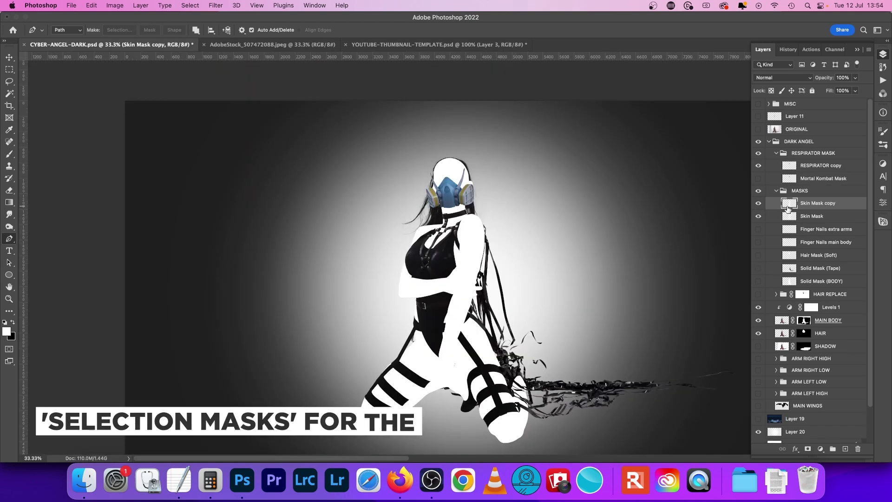
Step: Place the Skin Mask copy layer directly above Levels 1 and blend it with Hard Light and underlying-layer Blend If sliders
{"action": "left_click_drag", "start_coordinate": [786, 207], "coordinate": [787, 298]}
{"action": "left_click", "coordinate": [757, 204]}
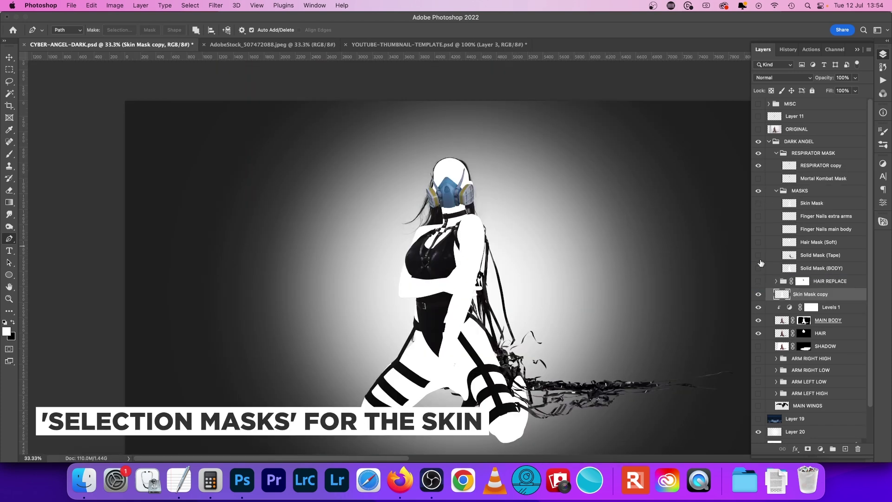
{"action": "right_click", "coordinate": [808, 292]}
{"action": "left_click", "coordinate": [790, 295]}
{"action": "left_click_drag", "start_coordinate": [705, 281], "coordinate": [702, 282]}
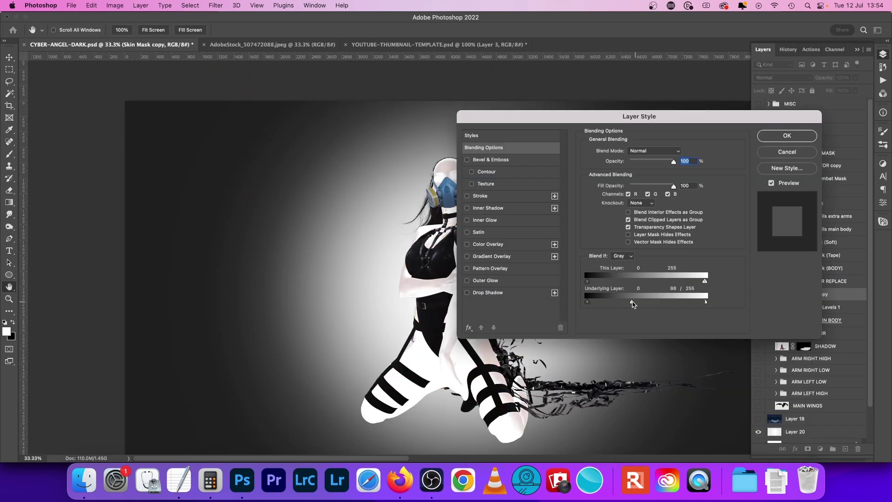
{"action": "left_click_drag", "start_coordinate": [633, 302], "coordinate": [635, 302]}
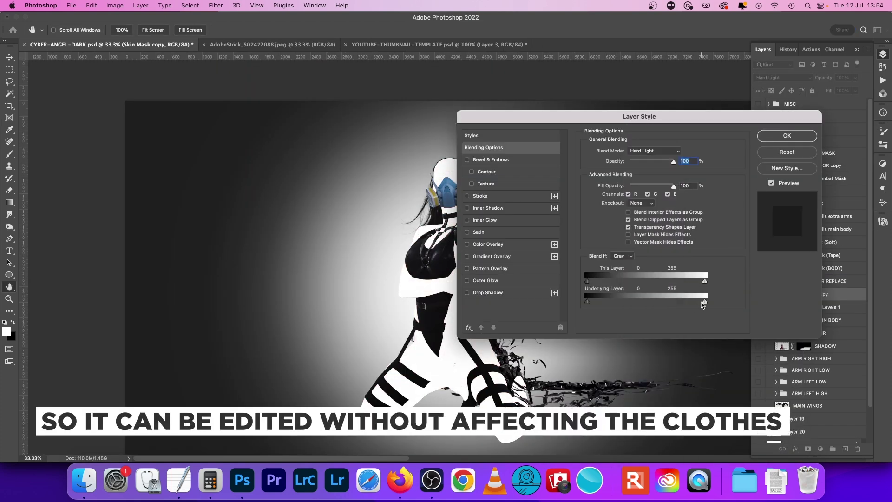
{"action": "left_click_drag", "start_coordinate": [635, 303], "coordinate": [639, 304]}
{"action": "left_click_drag", "start_coordinate": [676, 281], "coordinate": [633, 303]}
{"action": "left_click_drag", "start_coordinate": [570, 122], "coordinate": [667, 118]}
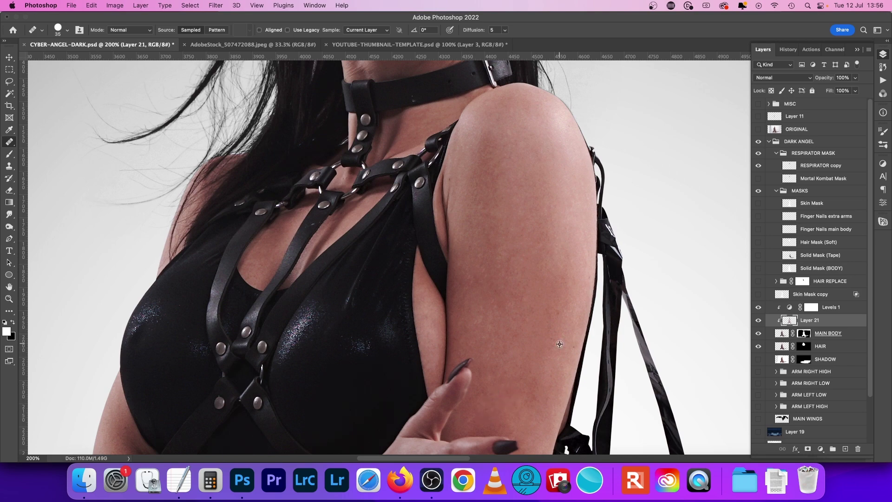
Step: Apply the Camera Raw Filter to the skin on Layer 21 and toggle the layer to compare the effect
{"action": "scroll", "coordinate": [555, 327], "scroll_direction": "down", "scroll_amount": 10}
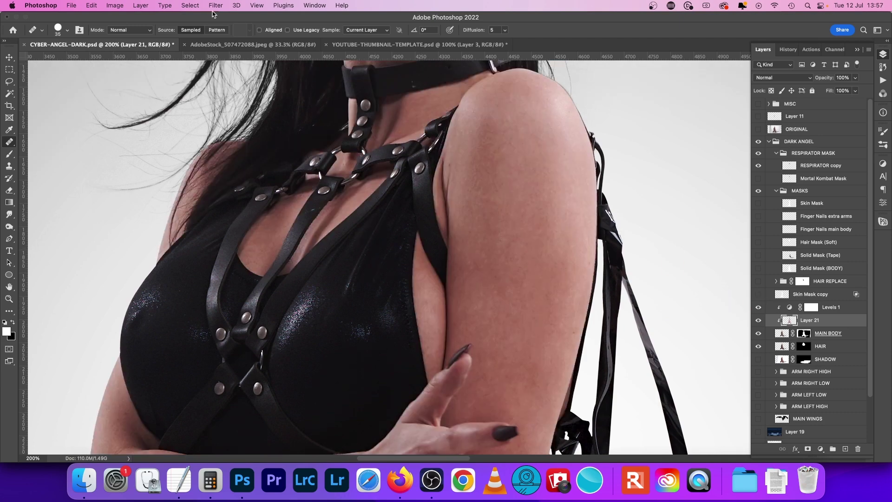
{"action": "left_click", "coordinate": [216, 5]}
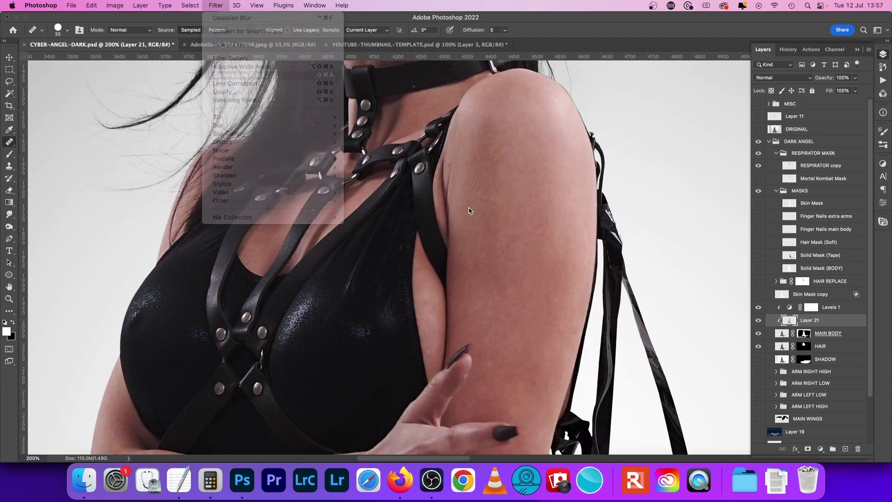
{"action": "left_click", "coordinate": [223, 75]}
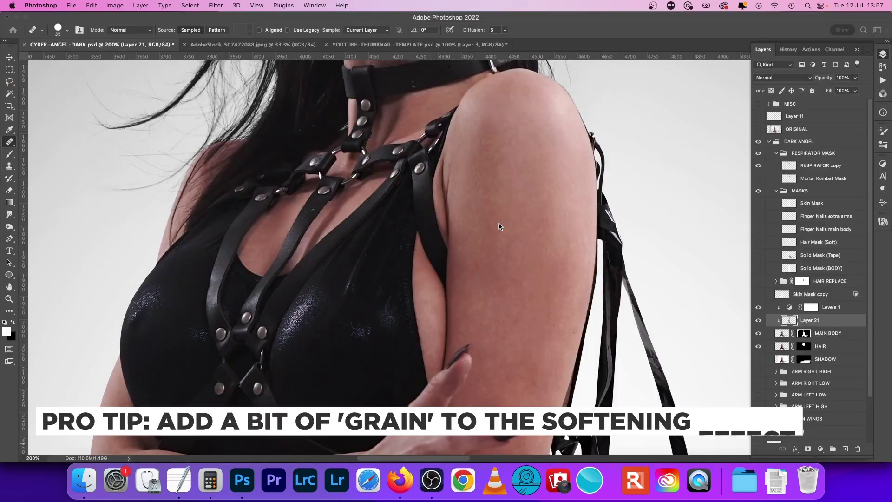
{"action": "left_click", "coordinate": [758, 320]}
{"action": "left_click", "coordinate": [758, 320]}
{"action": "left_click", "coordinate": [758, 320]}
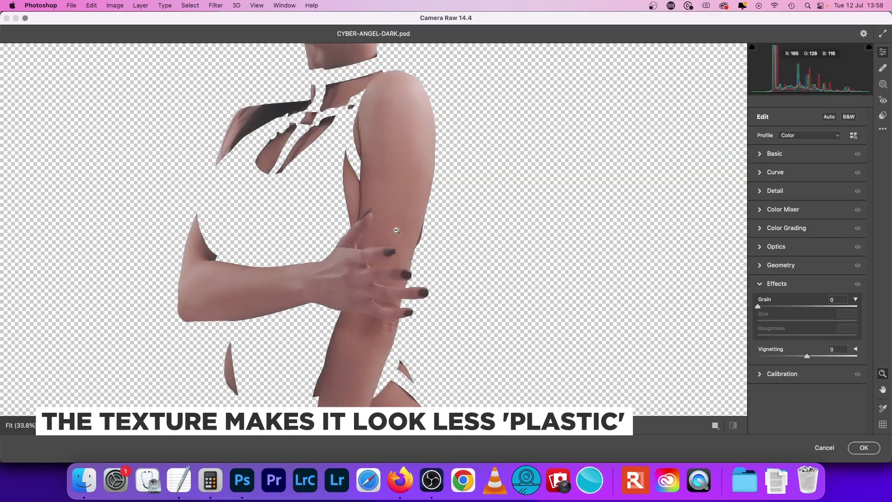
Step: Brighten the skin in Camera Raw: Temperature -8, Exposure +0.65, Contrast +18, Highlights +13, Shadows -17, Whites +25, Blacks +9, Clarity +8
{"action": "left_click", "coordinate": [766, 153]}
{"action": "left_click_drag", "start_coordinate": [807, 229], "coordinate": [823, 282]}
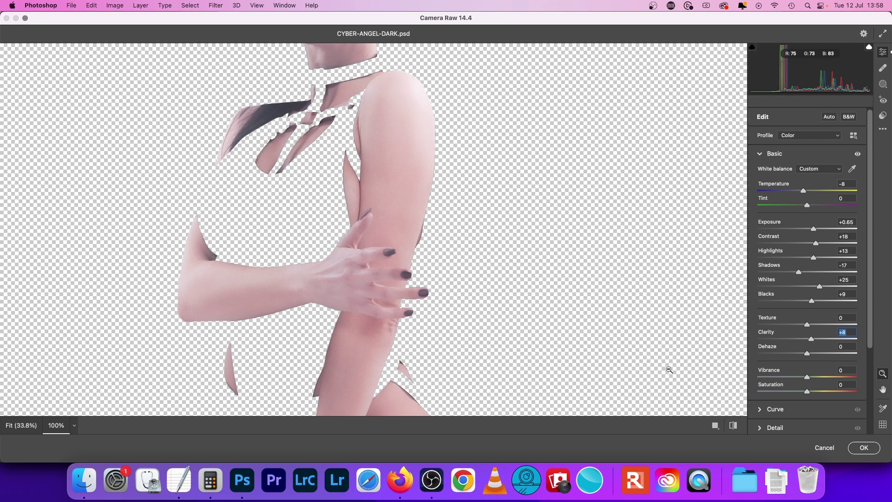
{"action": "key", "text": "Return"}
Step: Add a Selective Color adjustment above Layer 21 and desaturate the skin tones, with Yellows at -63% cyan and -67% yellow
{"action": "left_click", "coordinate": [820, 448]}
{"action": "left_click", "coordinate": [831, 423]}
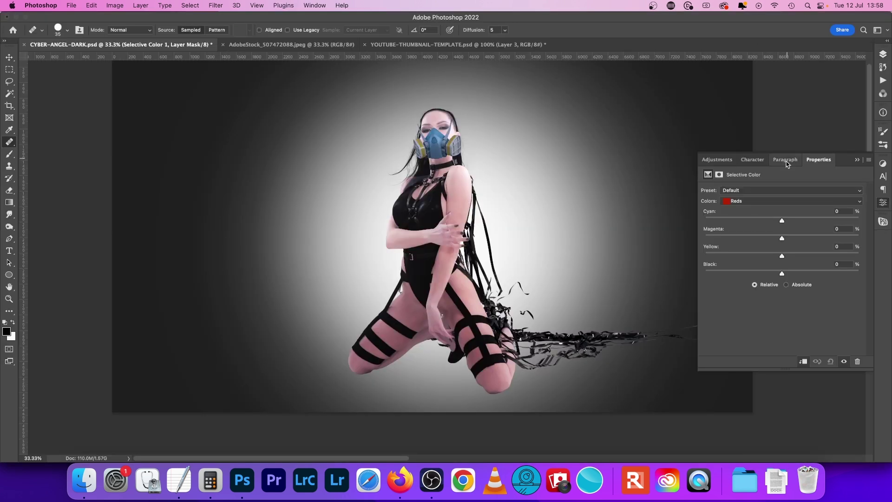
{"action": "left_click_drag", "start_coordinate": [781, 238], "coordinate": [734, 221]}
{"action": "left_click", "coordinate": [791, 201]}
{"action": "left_click", "coordinate": [770, 223]}
{"action": "left_click_drag", "start_coordinate": [782, 255], "coordinate": [742, 256]}
{"action": "left_click_drag", "start_coordinate": [781, 238], "coordinate": [741, 238]}
{"action": "left_click", "coordinate": [790, 201]}
{"action": "left_click", "coordinate": [743, 185]}
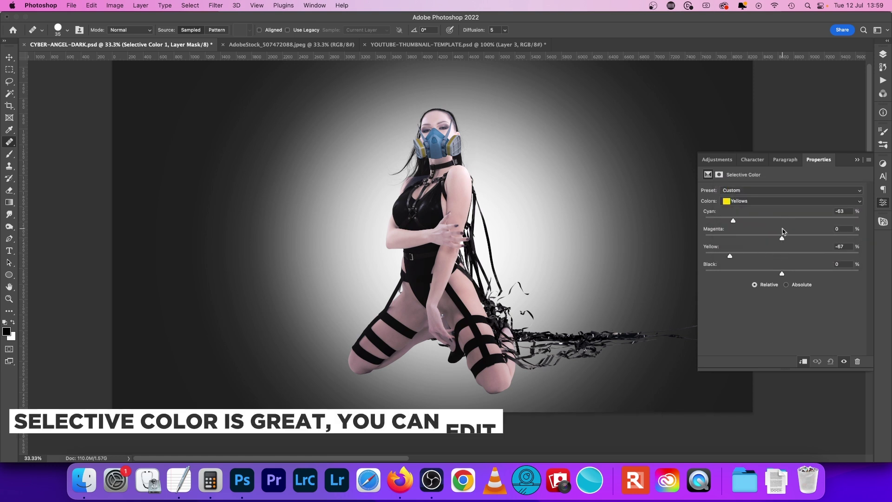
Step: Lower the Skin Mask copy layer's opacity to 0% and hide the layer
{"action": "key", "text": "F7"}
{"action": "left_click", "coordinate": [818, 294]}
{"action": "left_click", "coordinate": [854, 78]}
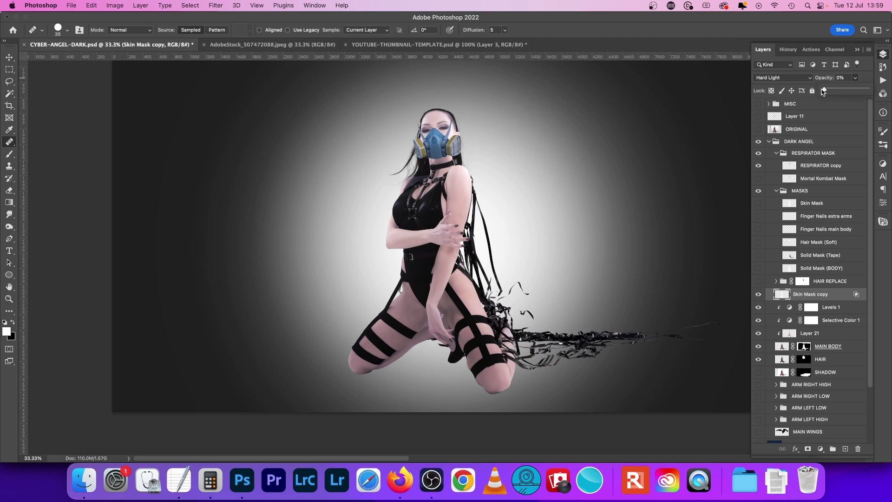
{"action": "left_click_drag", "start_coordinate": [890, 89], "coordinate": [773, 91]}
{"action": "left_click", "coordinate": [758, 294]}
Step: Raise the yellow amount in the Reds of Selective Color 1 and set the Neutrals' yellow to -6%
{"action": "double_click", "coordinate": [789, 320]}
{"action": "left_click", "coordinate": [770, 201]}
{"action": "left_click", "coordinate": [752, 193]}
{"action": "left_click_drag", "start_coordinate": [720, 256], "coordinate": [751, 256]}
{"action": "left_click", "coordinate": [782, 202]}
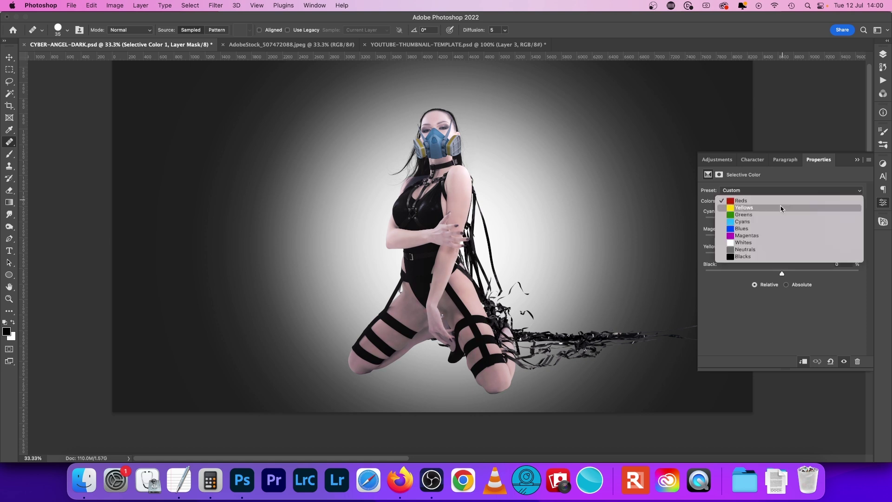
{"action": "left_click", "coordinate": [772, 249]}
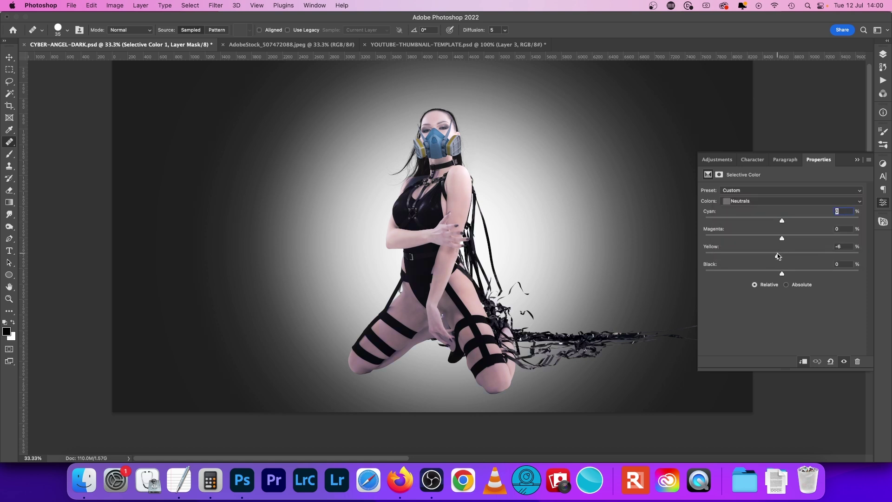
Step: Add a clipped Hue/Saturation adjustment above Layer 21, lower its saturation, and toggle it to compare
{"action": "left_click", "coordinate": [882, 55]}
{"action": "left_click", "coordinate": [820, 449]}
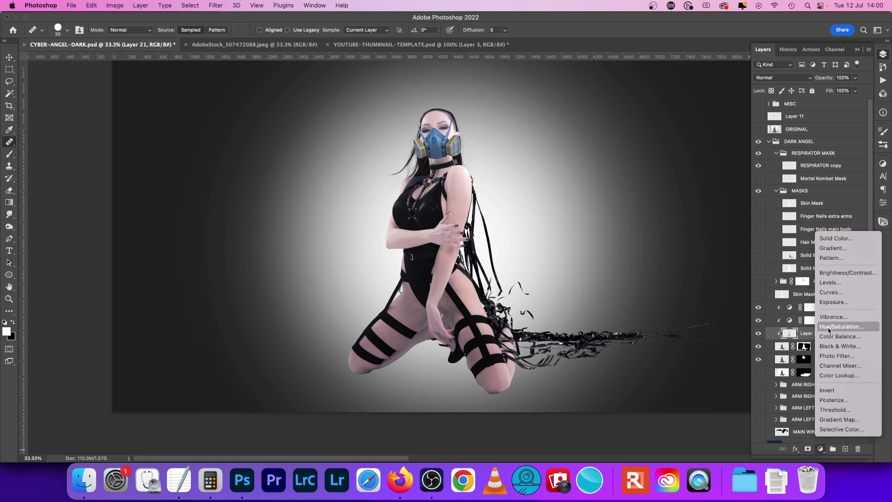
{"action": "left_click", "coordinate": [834, 298]}
{"action": "left_click_drag", "start_coordinate": [782, 242], "coordinate": [764, 245]}
{"action": "left_click", "coordinate": [884, 54]}
{"action": "left_click", "coordinate": [758, 320]}
{"action": "left_click", "coordinate": [758, 320]}
Step: Show the extra arm groups and the main wings, and make ARM 3 visible inside the ARM RIGHT HIGH group
{"action": "scroll", "coordinate": [762, 383], "scroll_direction": "down", "scroll_amount": 1}
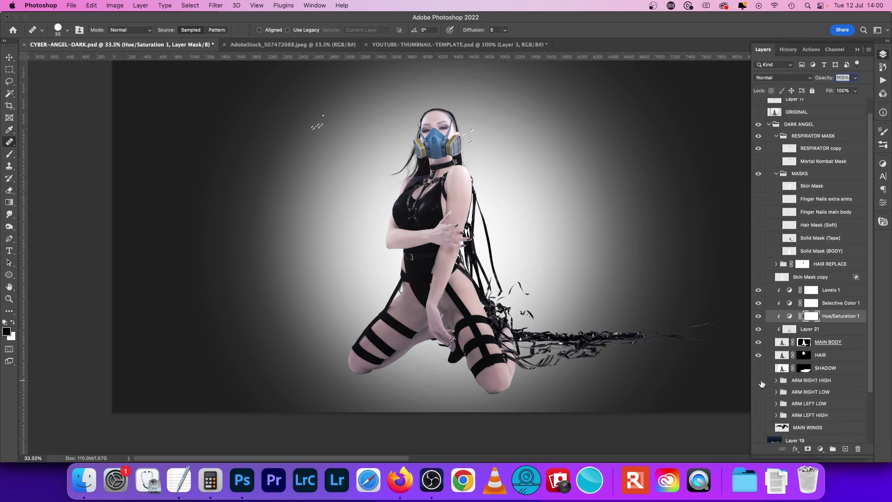
{"action": "left_click_drag", "start_coordinate": [760, 393], "coordinate": [758, 414]}
{"action": "scroll", "coordinate": [776, 372], "scroll_direction": "down", "scroll_amount": 1}
{"action": "left_click", "coordinate": [775, 371]}
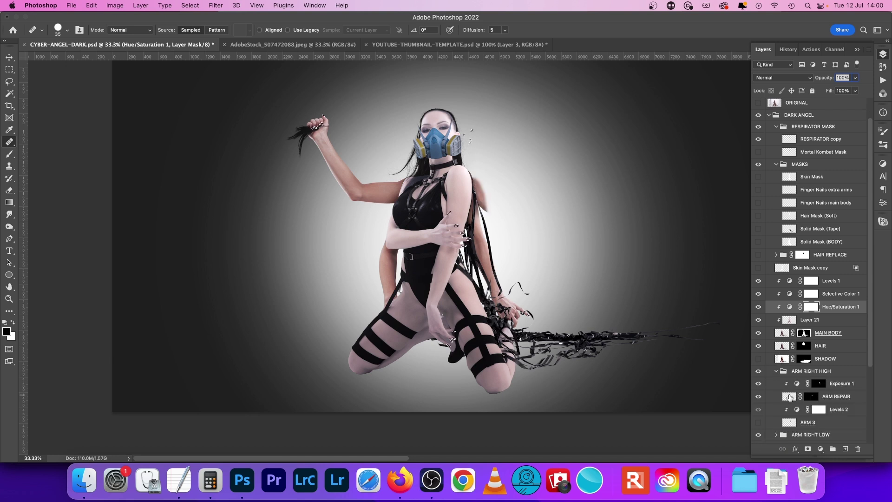
{"action": "scroll", "coordinate": [812, 362], "scroll_direction": "down", "scroll_amount": 6}
{"action": "left_click", "coordinate": [758, 384]}
{"action": "left_click", "coordinate": [759, 335]}
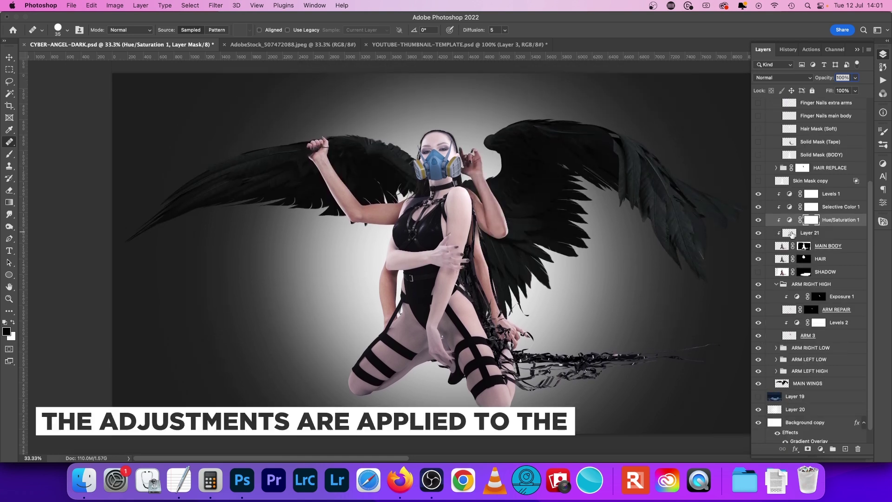
Step: Duplicate the ARM 1 and ARM 4 layers, hide the originals, and reapply the last Camera Raw filter to the copies
{"action": "left_click", "coordinate": [791, 233]}
{"action": "left_click", "coordinate": [776, 348]}
{"action": "left_click", "coordinate": [833, 375]}
{"action": "key", "text": "super+j"}
{"action": "left_click", "coordinate": [759, 386]}
{"action": "left_click", "coordinate": [216, 5]}
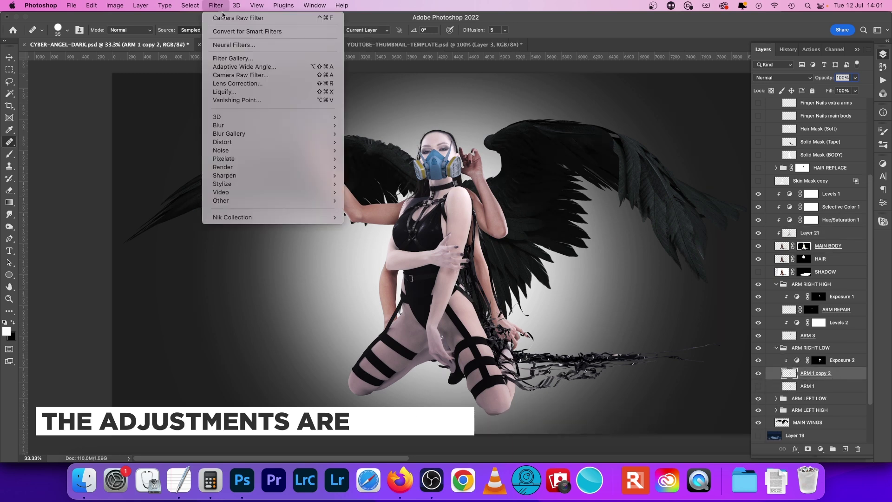
{"action": "left_click", "coordinate": [223, 17]}
{"action": "left_click", "coordinate": [839, 424]}
{"action": "key", "text": "ctrl+j"}
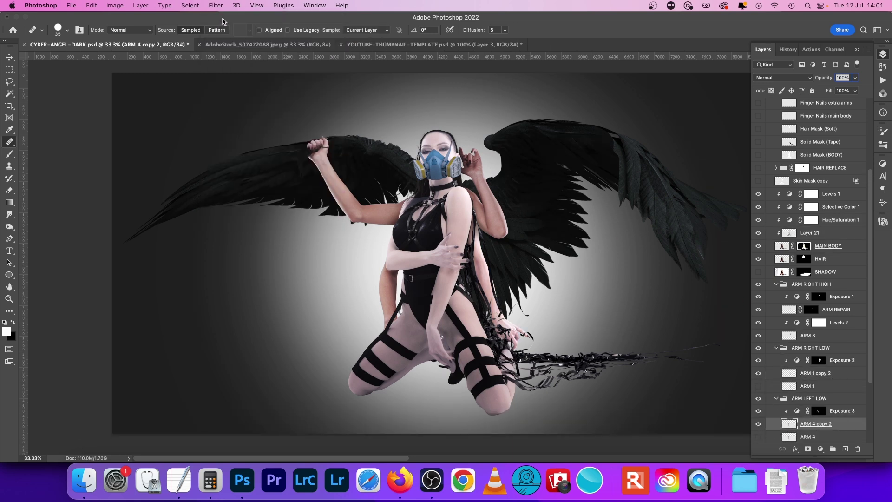
Step: Load the ARM 3 outline as a selection and select the ARM REPAIR and ARM 3 layers together
{"action": "scroll", "coordinate": [820, 318], "scroll_direction": "down", "scroll_amount": 3}
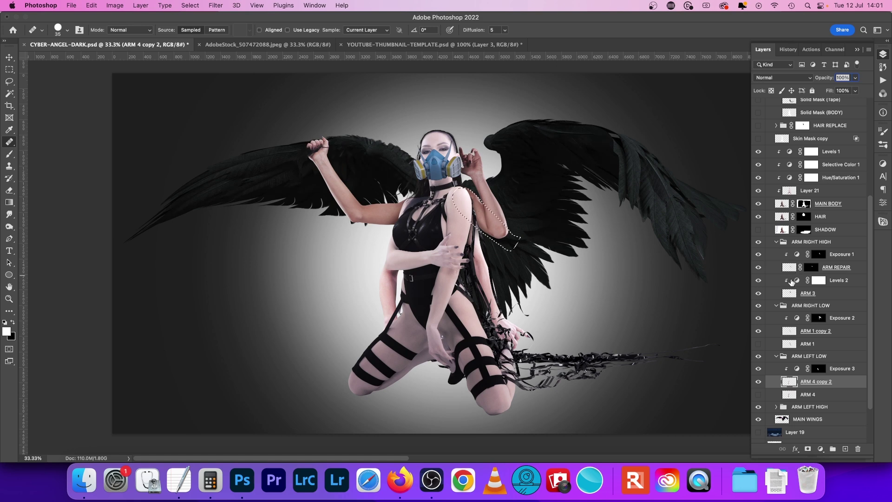
{"action": "left_click", "coordinate": [789, 267]}
{"action": "left_click", "coordinate": [788, 293], "text": "super"}
{"action": "left_click", "coordinate": [831, 297], "text": "super"}
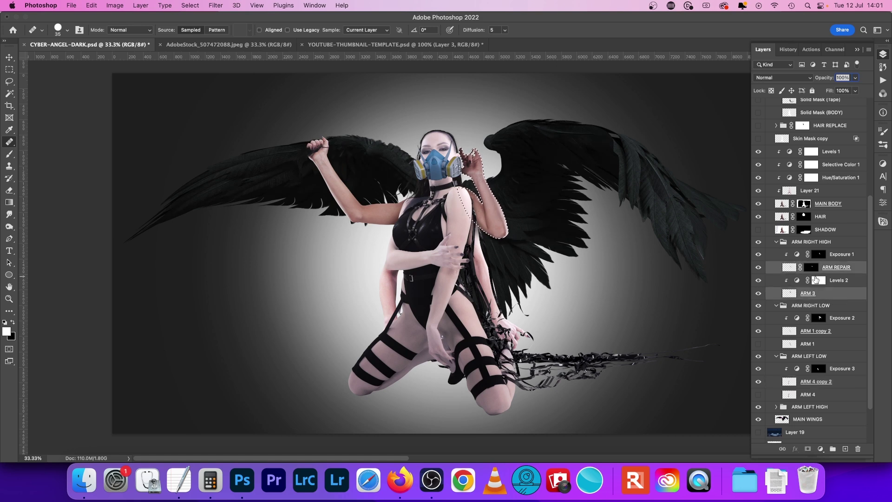
{"action": "right_click", "coordinate": [859, 266]}
{"action": "left_click", "coordinate": [820, 369]}
{"action": "left_click", "coordinate": [857, 257]}
{"action": "left_click", "coordinate": [860, 267]}
{"action": "left_click", "coordinate": [845, 293], "text": "shift"}
{"action": "right_click", "coordinate": [841, 274]}
{"action": "left_click", "coordinate": [852, 282]}
Step: Merge the Levels 2 adjustment into ARM 3 and the Exposure 1 adjustment into ARM REPAIR
{"action": "left_click", "coordinate": [851, 282]}
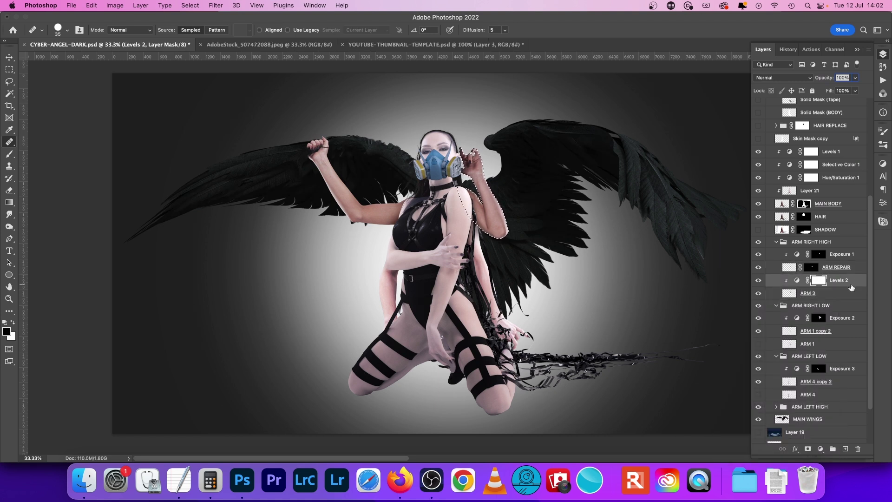
{"action": "key", "text": "super+e"}
{"action": "left_click", "coordinate": [855, 269]}
{"action": "left_click", "coordinate": [850, 255]}
{"action": "key", "text": "super+e"}
Step: Copy the selected arm area to a new layer, and merge it with ARM REPAIR and ARM 3 into a single layer
{"action": "key", "text": "ctrl+j"}
{"action": "left_click", "coordinate": [758, 267]}
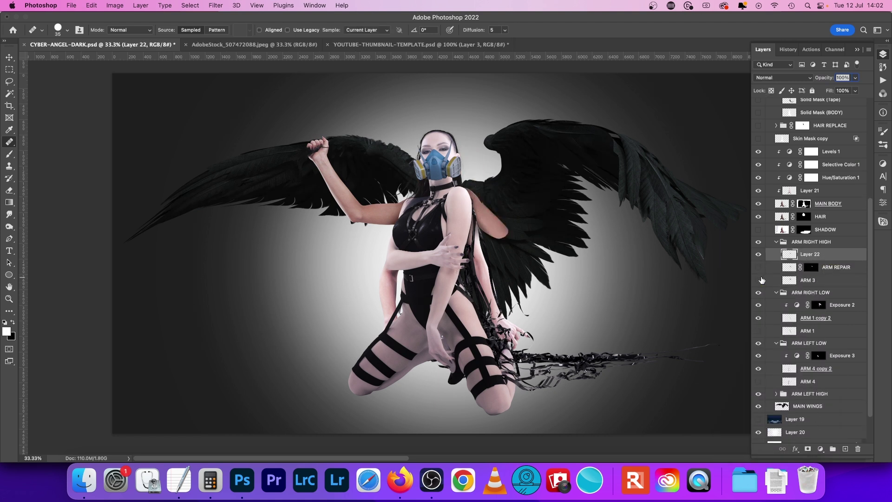
{"action": "left_click", "coordinate": [841, 268]}
{"action": "left_click", "coordinate": [840, 281], "text": "shift"}
{"action": "key", "text": "super+e"}
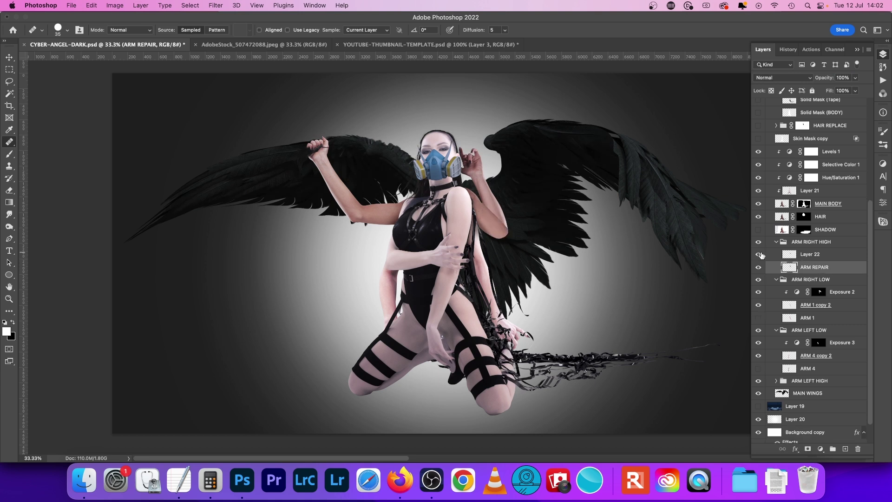
{"action": "left_click", "coordinate": [824, 255]}
{"action": "key", "text": "super+e"}
Step: Duplicate the merged ARM REPAIR layer, hide the original, and reapply the last Camera Raw filter to the copy
{"action": "key", "text": "super+j"}
{"action": "left_click", "coordinate": [758, 267]}
{"action": "left_click", "coordinate": [215, 7]}
{"action": "left_click", "coordinate": [222, 18]}
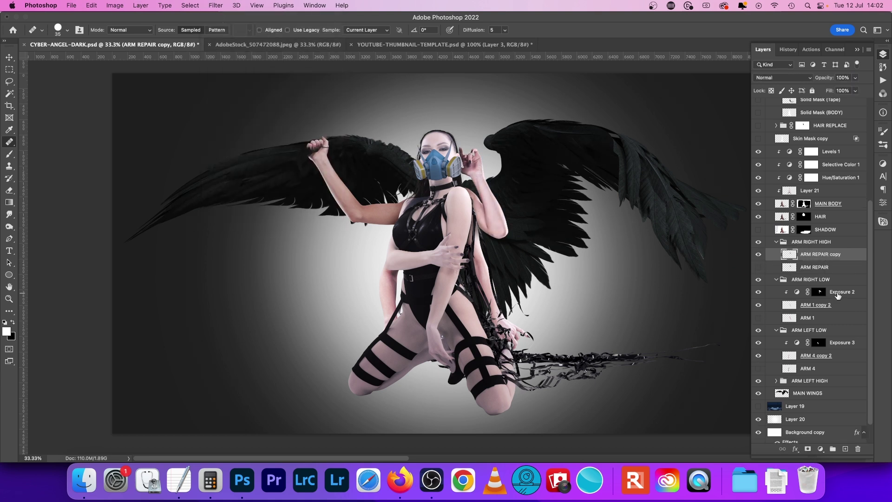
Step: Duplicate the ARM 2 layer in the ARM LEFT HIGH group, hide the original, and reapply the last Camera Raw filter to the copy
{"action": "scroll", "coordinate": [838, 295], "scroll_direction": "down", "scroll_amount": 2}
{"action": "left_click", "coordinate": [776, 354]}
{"action": "left_click", "coordinate": [828, 381]}
{"action": "key", "text": "super+j"}
{"action": "left_click", "coordinate": [758, 393]}
{"action": "left_click", "coordinate": [215, 6]}
{"action": "left_click", "coordinate": [222, 18]}
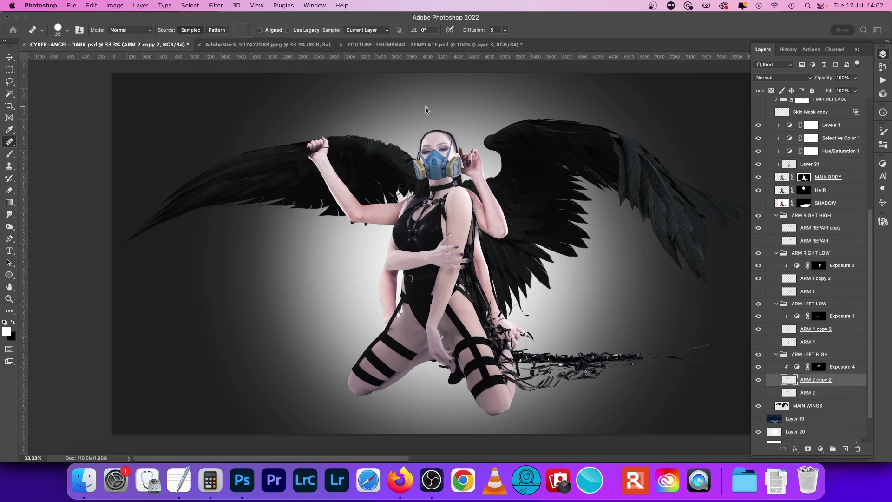
Step: Duplicate the Hue/Saturation 1 and Selective Color 1 adjustments and clip the duplicates to ARM REPAIR copy in the ARM RIGHT HIGH group
{"action": "scroll", "coordinate": [818, 243], "scroll_direction": "up", "scroll_amount": 1}
{"action": "left_click", "coordinate": [828, 152]}
{"action": "left_click", "coordinate": [828, 141], "text": "shift"}
{"action": "key", "text": "super+j"}
{"action": "left_click_drag", "start_coordinate": [830, 143], "coordinate": [831, 250]}
{"action": "left_click", "coordinate": [790, 249], "text": "alt"}
{"action": "left_click", "coordinate": [788, 235], "text": "alt"}
{"action": "left_click", "coordinate": [758, 217]}
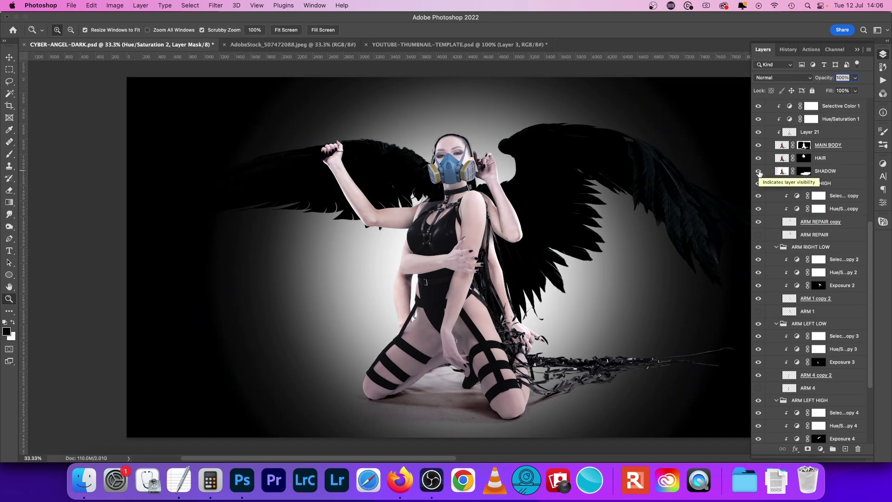
Step: Soften the SHADOW layer with the Camera Raw Filter at Texture -89 and Clarity -68, and repeat the last filter
{"action": "left_click", "coordinate": [781, 171]}
{"action": "left_click", "coordinate": [215, 5]}
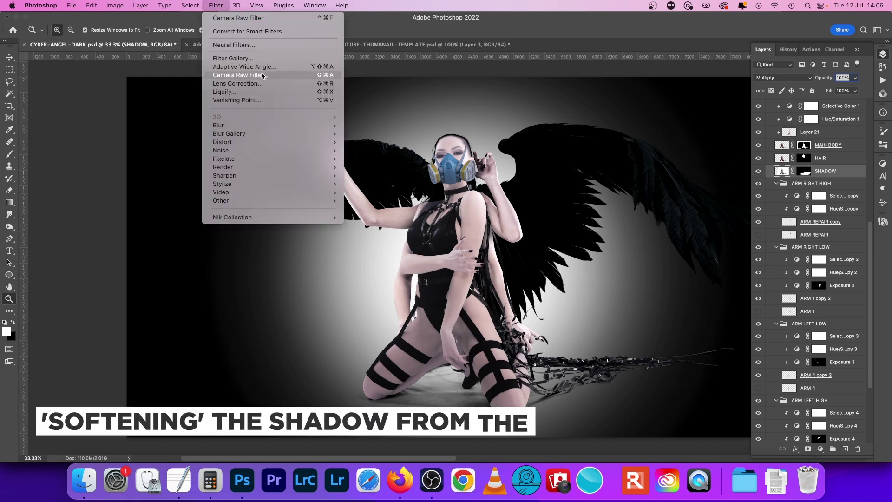
{"action": "left_click", "coordinate": [260, 75]}
{"action": "left_click", "coordinate": [385, 391]}
{"action": "left_click_drag", "start_coordinate": [807, 338], "coordinate": [763, 329]}
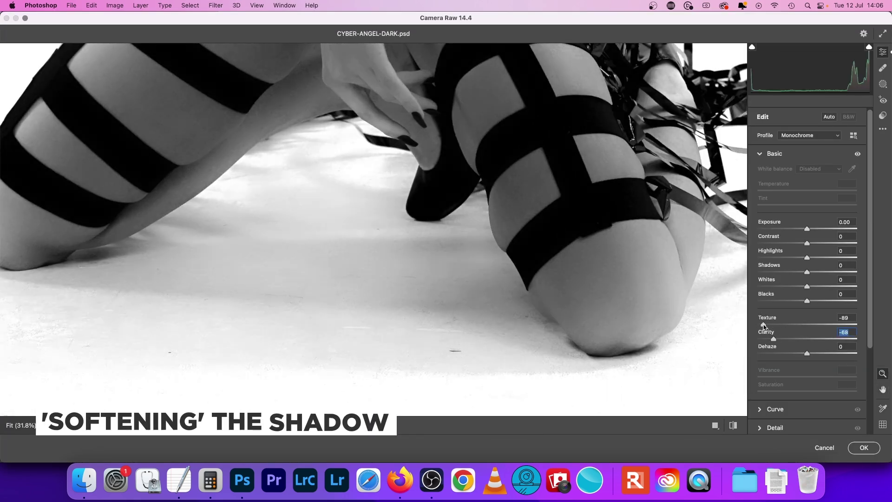
{"action": "key", "text": "Return"}
{"action": "key", "text": "super+f"}
{"action": "left_click", "coordinate": [369, 80]}
{"action": "left_click", "coordinate": [215, 5]}
{"action": "left_click", "coordinate": [229, 18]}
Step: Trace the sci-fi platform's edges and cable openings with the Pen tool in AdobeStock_507472088.jpeg
{"action": "triple_click", "coordinate": [468, 400]}
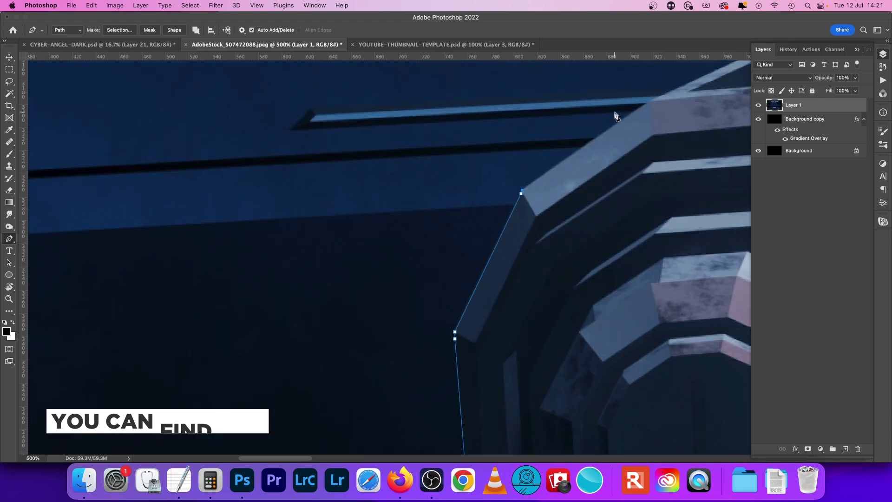
{"action": "left_click_drag", "start_coordinate": [603, 116], "coordinate": [156, 247]}
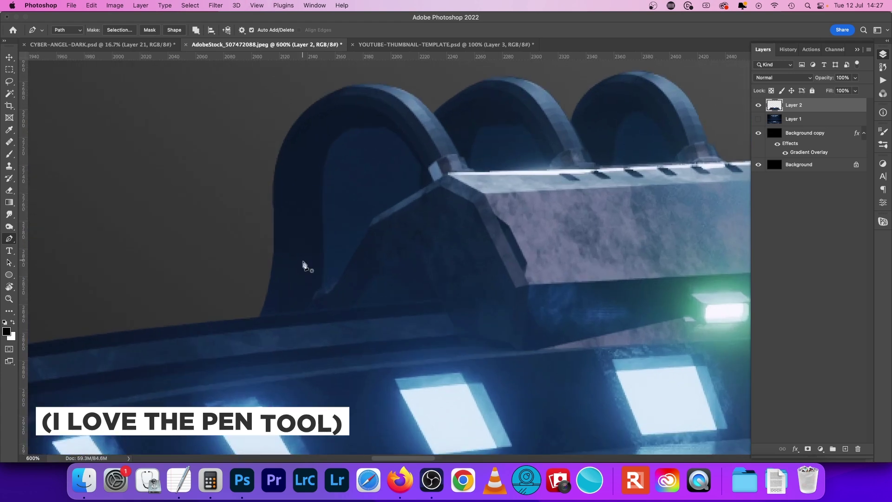
{"action": "left_click", "coordinate": [321, 284]}
{"action": "left_click_drag", "start_coordinate": [322, 240], "coordinate": [321, 217]}
{"action": "left_click", "coordinate": [321, 195]}
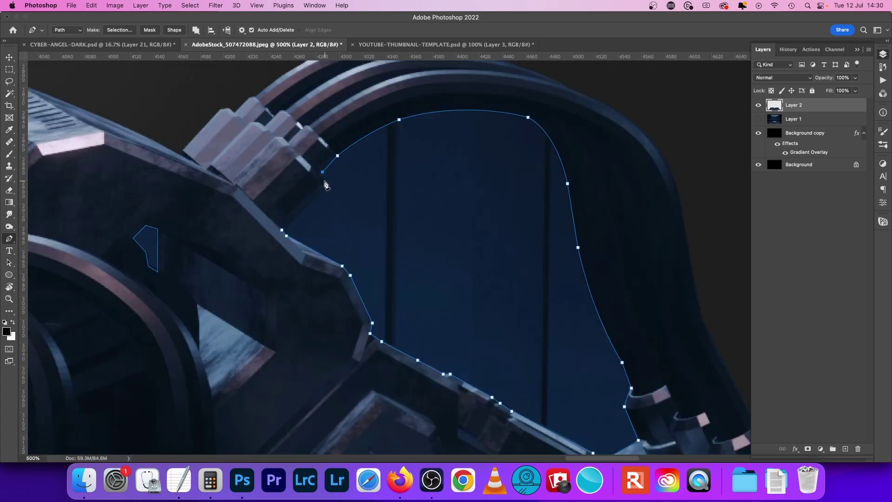
Step: Switch to CYBER-ANGEL-DARK.psd, paste the platform cutout as a new layer, and rename the layer "form"
{"action": "key", "text": "super+minus"}
{"action": "key", "text": "super+minus"}
{"action": "key", "text": "super+minus"}
{"action": "key", "text": "super+minus"}
{"action": "key", "text": "super+minus"}
{"action": "key", "text": "super+minus"}
{"action": "key", "text": "super+minus"}
{"action": "key", "text": "super+minus"}
{"action": "key", "text": "super+minus"}
{"action": "left_click", "coordinate": [113, 45]}
{"action": "left_click", "coordinate": [757, 313]}
{"action": "left_click", "coordinate": [801, 326]}
{"action": "key", "text": "super+v"}
{"action": "key", "text": "BackSpace"}
{"action": "type", "text": "form"}
{"action": "key", "text": "Return"}
Step: Duplicate the platform layer, place one copy in the MISC group, and select the other
{"action": "key", "text": "super+j"}
{"action": "left_click_drag", "start_coordinate": [794, 326], "coordinate": [790, 103]}
{"action": "left_click", "coordinate": [795, 326]}
Step: Scale and reposition the platform beneath the kneeling figure with Free Transform
{"action": "key", "text": "super+t"}
{"action": "left_click_drag", "start_coordinate": [364, 275], "coordinate": [219, 306]}
{"action": "left_click_drag", "start_coordinate": [324, 282], "coordinate": [413, 344]}
{"action": "left_click_drag", "start_coordinate": [309, 295], "coordinate": [278, 284]}
{"action": "key", "text": "Return"}
Step: Nudge the platform down by 52 pixels with the Move tool
{"action": "key", "text": "p"}
{"action": "key", "text": "v"}
{"action": "key", "text": "shift+Down"}
{"action": "key", "text": "shift+Down"}
{"action": "key", "text": "shift+Down"}
{"action": "key", "text": "shift+Down"}
{"action": "key", "text": "shift+Down"}
{"action": "key", "text": "Down"}
{"action": "key", "text": "Down"}
Step: Fine-tune the platform's size and position with a second Free Transform, and select the whole canvas
{"action": "key", "text": "super+minus"}
{"action": "key", "text": "super+minus"}
{"action": "key", "text": "super+t"}
{"action": "left_click_drag", "start_coordinate": [536, 314], "coordinate": [554, 317]}
{"action": "left_click_drag", "start_coordinate": [363, 277], "coordinate": [358, 275]}
{"action": "key", "text": "Return"}
{"action": "key", "text": "super+a"}
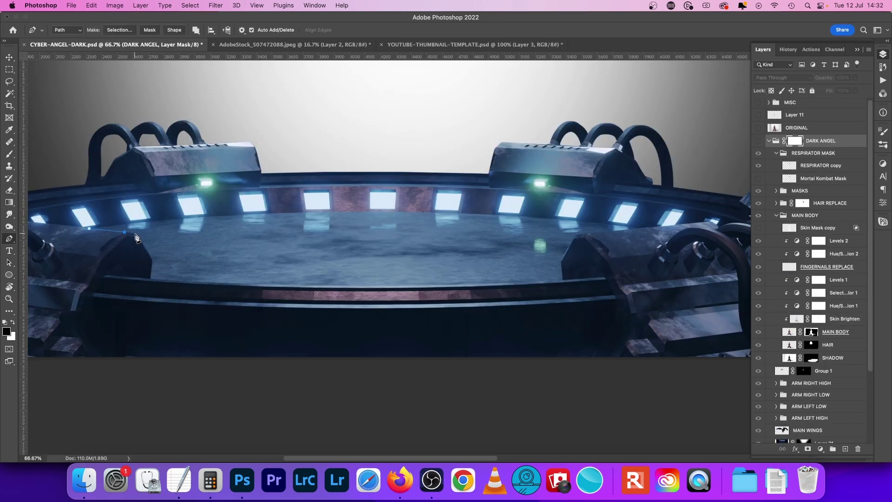
Step: Trace a Pen path around the platform's front rim and side machinery on the Platform Mask layer
{"action": "key", "text": "super+plus"}
{"action": "key", "text": "super+plus"}
{"action": "left_click_drag", "start_coordinate": [257, 238], "coordinate": [643, 350]}
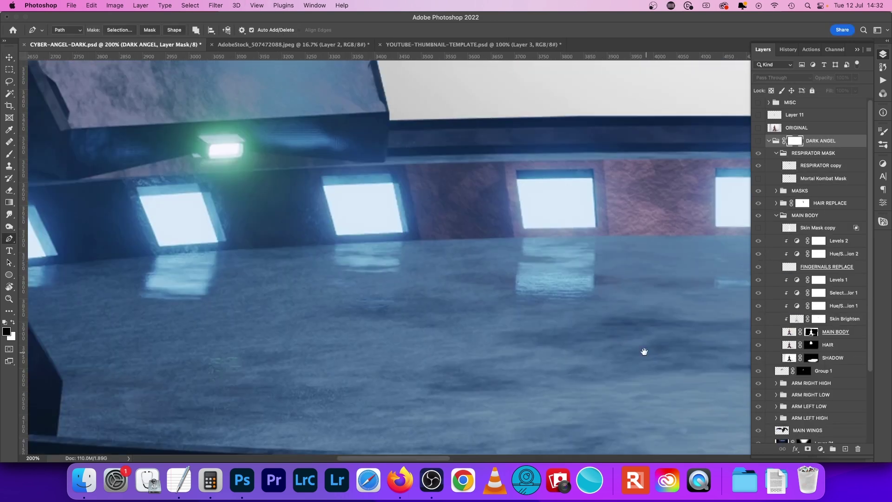
{"action": "left_click_drag", "start_coordinate": [288, 298], "coordinate": [645, 278]}
{"action": "left_click", "coordinate": [372, 278]}
{"action": "left_click", "coordinate": [413, 414]}
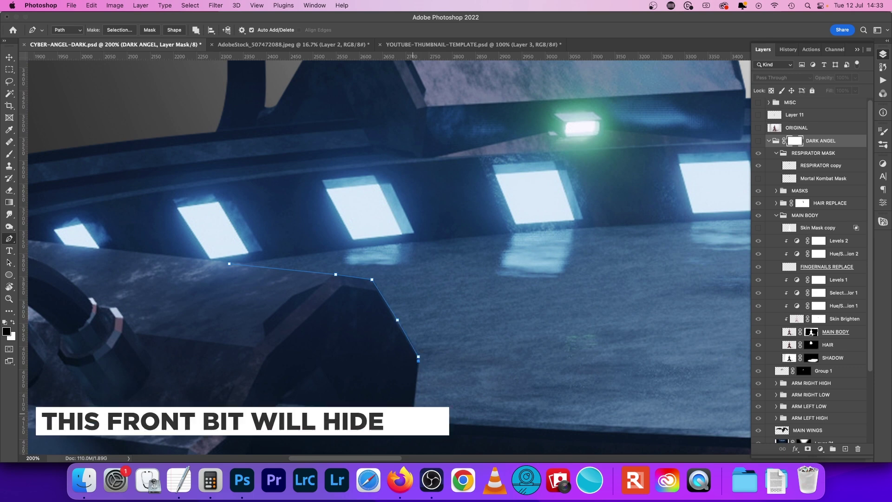
{"action": "scroll", "coordinate": [282, 277], "scroll_direction": "down", "scroll_amount": 3}
{"action": "scroll", "coordinate": [282, 277], "scroll_direction": "right", "scroll_amount": 7}
{"action": "scroll", "coordinate": [628, 283], "scroll_direction": "down", "scroll_amount": 2}
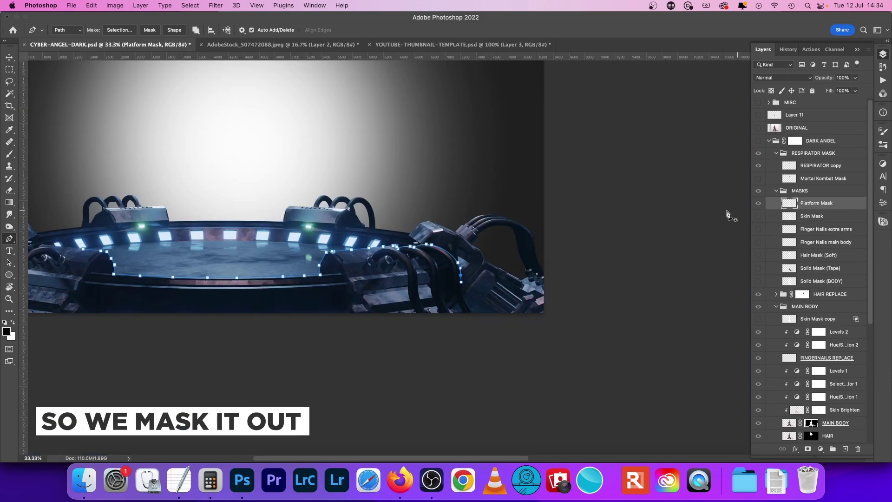
{"action": "scroll", "coordinate": [728, 215], "scroll_direction": "left", "scroll_amount": 5}
{"action": "scroll", "coordinate": [728, 215], "scroll_direction": "down", "scroll_amount": 1}
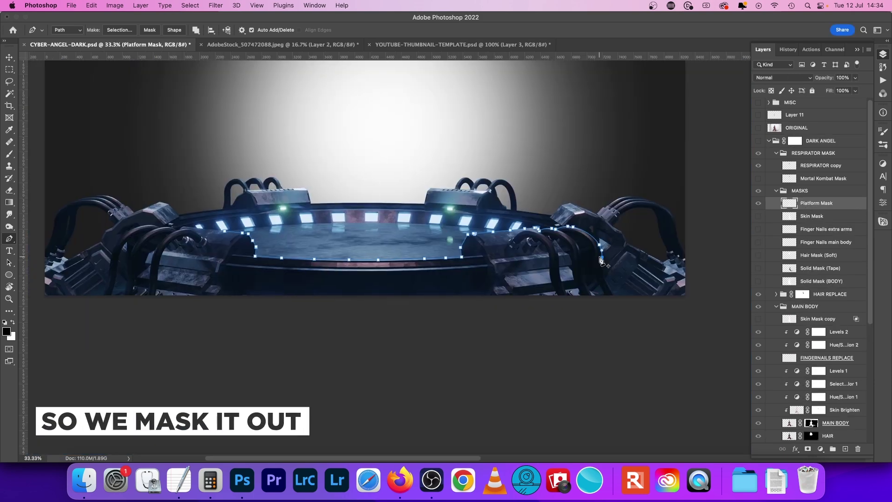
Step: Close the platform path, fill it on the Platform Mask layer, and delete the path
{"action": "left_click", "coordinate": [225, 230]}
{"action": "right_click", "coordinate": [389, 187]}
{"action": "left_click", "coordinate": [418, 255]}
{"action": "right_click", "coordinate": [473, 255]}
{"action": "left_click", "coordinate": [486, 272]}
Step: Load the Platform Mask as a selection, fill it with black on the DARK ANGEL group's mask, and save the document
{"action": "left_click", "coordinate": [788, 203], "text": "super"}
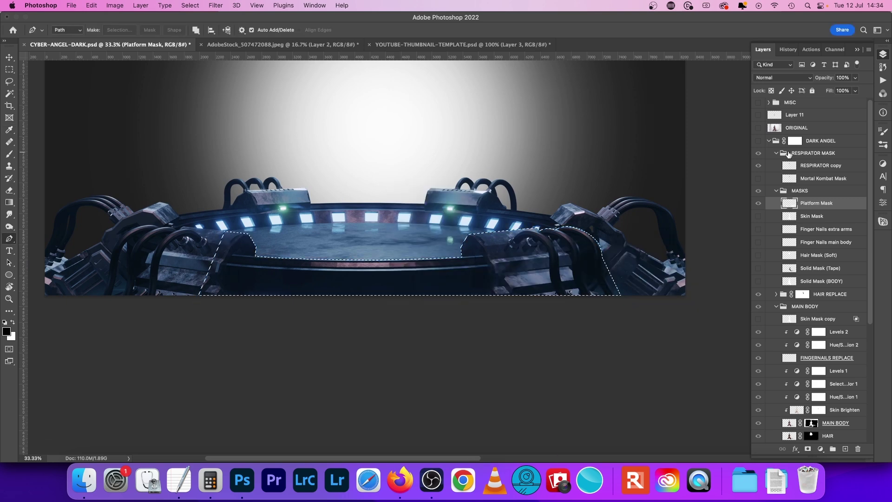
{"action": "left_click", "coordinate": [758, 140]}
{"action": "left_click", "coordinate": [791, 141]}
{"action": "key", "text": "alt+BackSpace"}
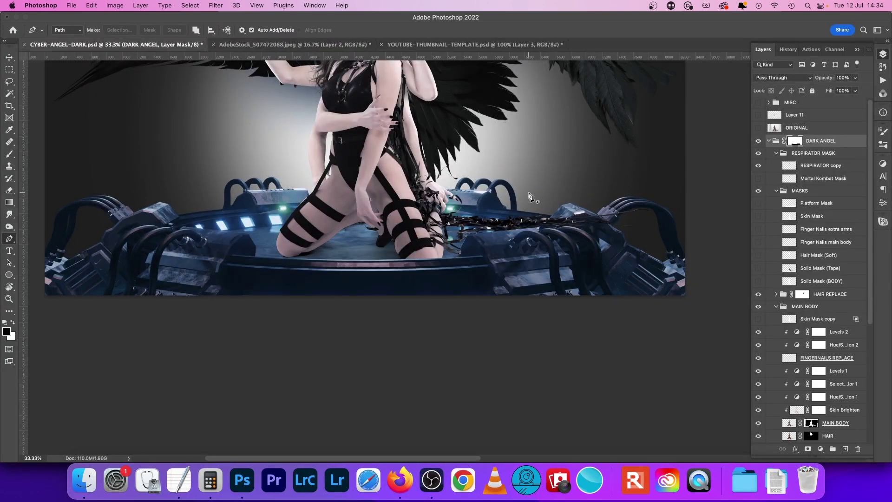
{"action": "key", "text": "super+minus"}
{"action": "key", "text": "super+minus"}
{"action": "key", "text": "super+minus"}
{"action": "scroll", "coordinate": [753, 278], "scroll_direction": "down", "scroll_amount": 3}
{"action": "scroll", "coordinate": [392, 225], "scroll_direction": "up", "scroll_amount": 2}
{"action": "key", "text": "super+plus"}
{"action": "key", "text": "super+plus"}
{"action": "key", "text": "super+s"}
Step: Add a Levels adjustment above Layer 19 with input levels 21, 1.21 and 236
{"action": "scroll", "coordinate": [831, 343], "scroll_direction": "down", "scroll_amount": 3}
{"action": "left_click", "coordinate": [795, 410]}
{"action": "left_click", "coordinate": [820, 448]}
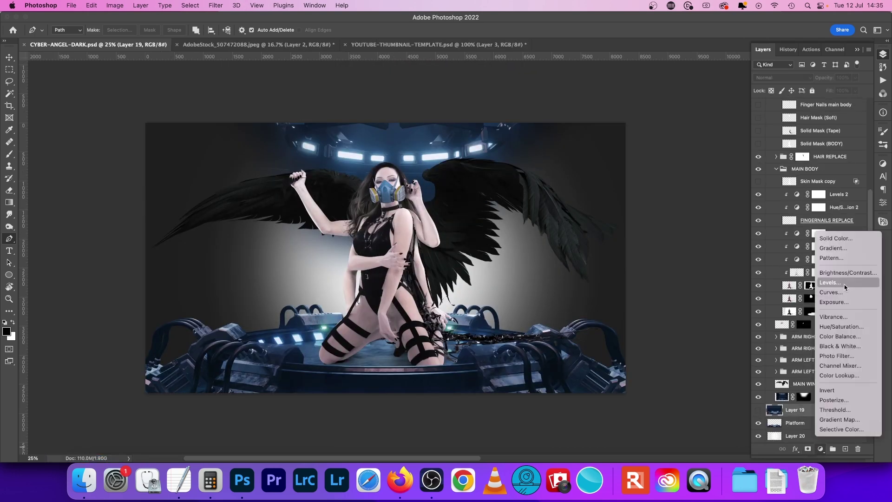
{"action": "left_click", "coordinate": [845, 288]}
{"action": "left_click_drag", "start_coordinate": [729, 258], "coordinate": [736, 258]}
{"action": "left_click_drag", "start_coordinate": [793, 259], "coordinate": [786, 259]}
{"action": "left_click_drag", "start_coordinate": [848, 258], "coordinate": [844, 259]}
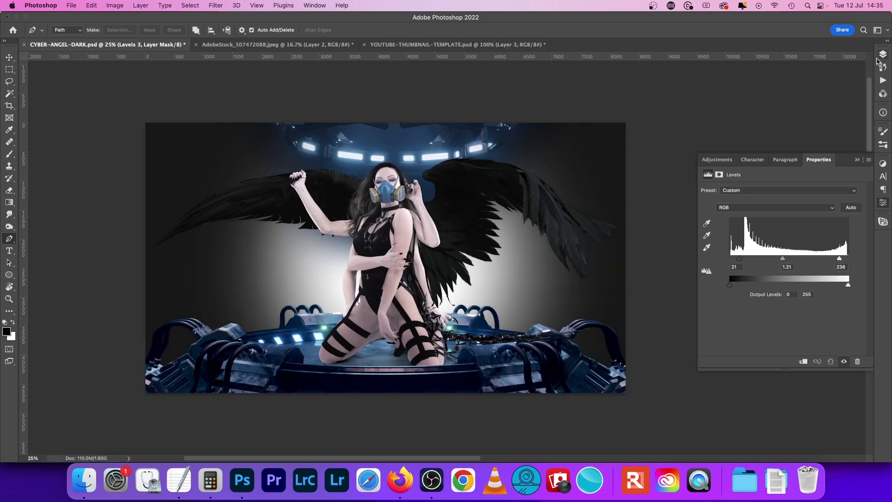
Step: Move the new Levels adjustment directly above the Platform layer and clip it to the platform
{"action": "left_click", "coordinate": [882, 54]}
{"action": "key", "text": "alt+super+g"}
{"action": "scroll", "coordinate": [818, 370], "scroll_direction": "down", "scroll_amount": 2}
{"action": "left_click_drag", "start_coordinate": [819, 371], "coordinate": [821, 389]}
{"action": "left_click", "coordinate": [778, 390], "text": "alt"}
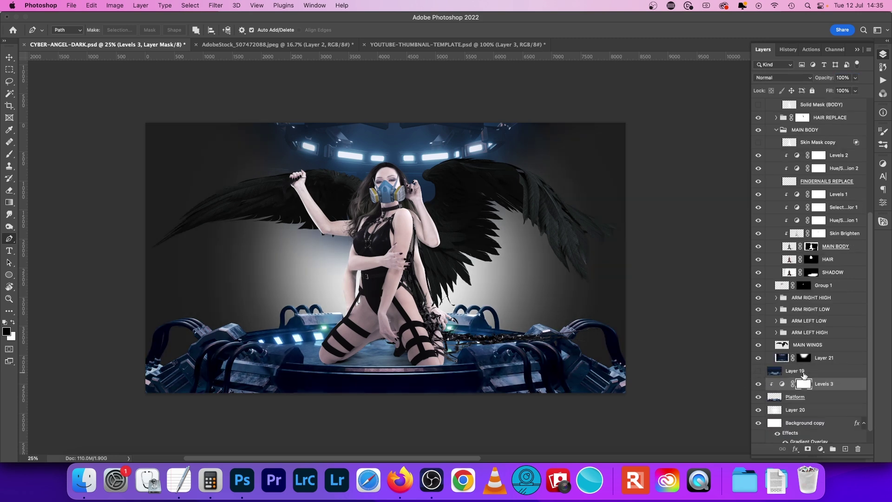
Step: Delete Layer 19 and hide Layer 21
{"action": "left_click", "coordinate": [800, 374]}
{"action": "key", "text": "BackSpace"}
{"action": "left_click", "coordinate": [758, 358]}
{"action": "left_click", "coordinate": [758, 358]}
{"action": "left_click", "coordinate": [758, 359]}
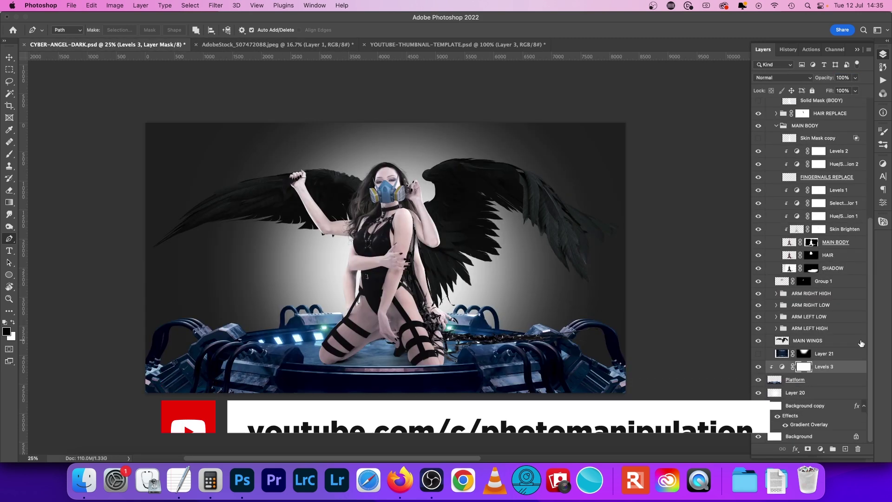
Step: Paste the sci-fi room image above Layer 20, directly beneath the Platform layer
{"action": "left_click", "coordinate": [812, 392]}
{"action": "left_click", "coordinate": [805, 405]}
{"action": "left_click", "coordinate": [802, 392]}
{"action": "key", "text": "super+v"}
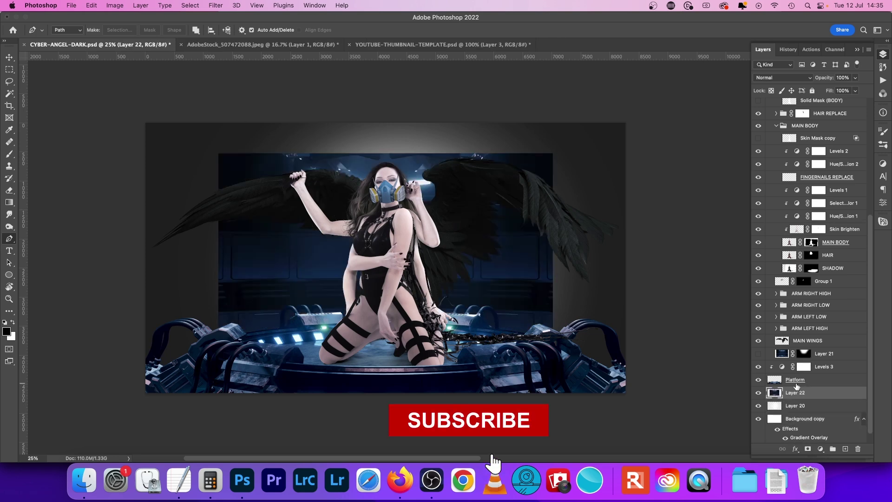
Step: Scale and reposition the sci-fi room with Free Transform so it covers the whole canvas
{"action": "key", "text": "super+t"}
{"action": "left_click_drag", "start_coordinate": [218, 153], "coordinate": [180, 130]}
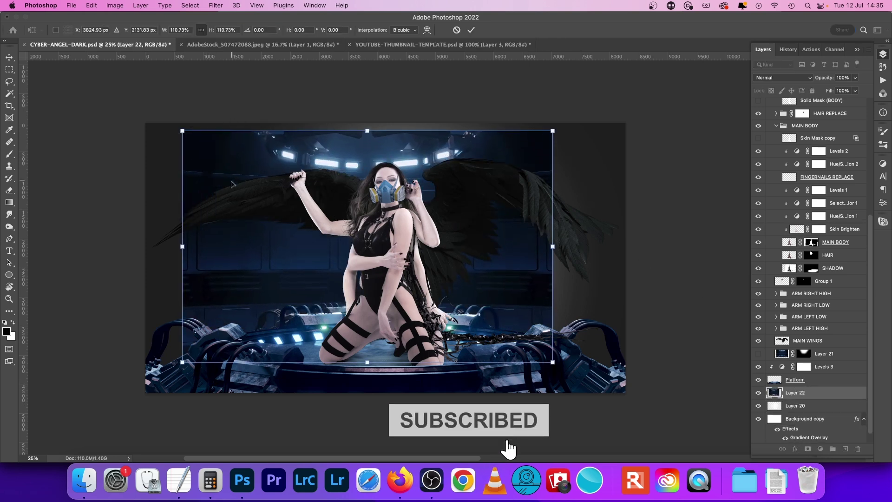
{"action": "left_click_drag", "start_coordinate": [230, 178], "coordinate": [192, 170]}
{"action": "left_click_drag", "start_coordinate": [514, 354], "coordinate": [637, 412]}
{"action": "left_click_drag", "start_coordinate": [143, 424], "coordinate": [144, 423]}
{"action": "key", "text": "Return"}
Step: Sharpen the Platform layer with Unsharp Mask at amount 86%, radius 1.5 pixels and threshold 0
{"action": "key", "text": "alt+bracketright"}
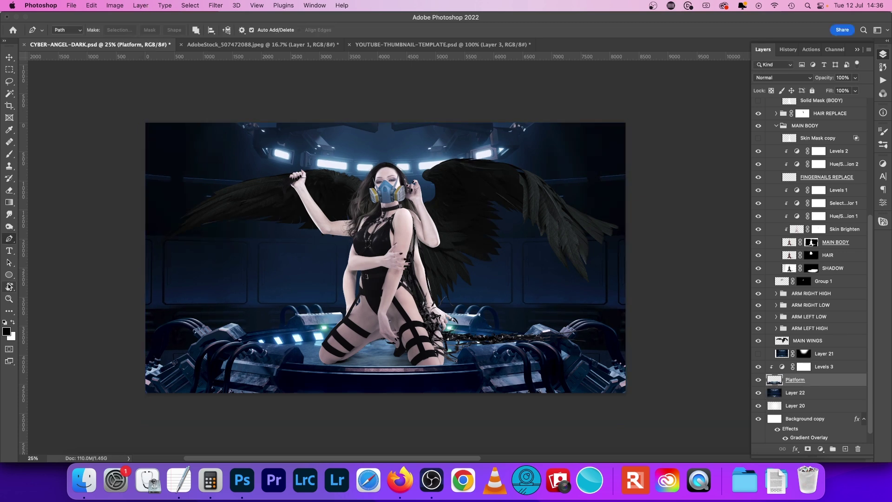
{"action": "left_click", "coordinate": [216, 5]}
{"action": "mouse_move", "coordinate": [260, 176]}
{"action": "left_click", "coordinate": [375, 208]}
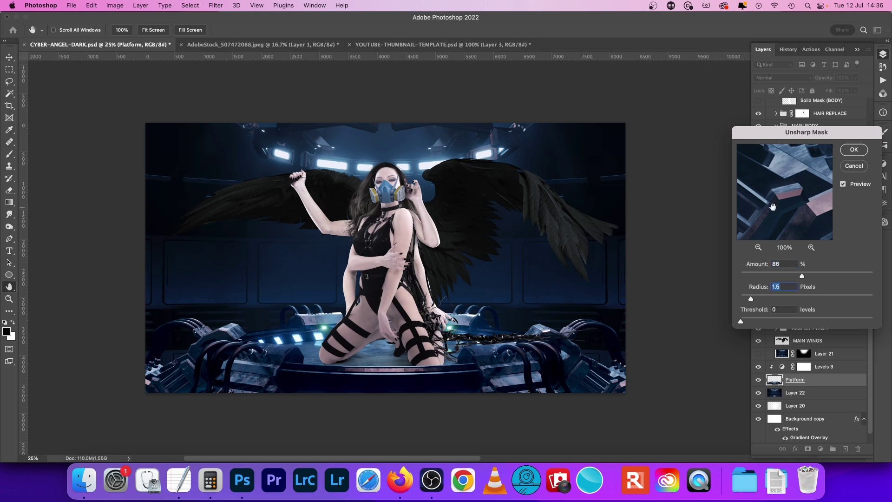
{"action": "left_click", "coordinate": [842, 185]}
{"action": "left_click", "coordinate": [855, 150]}
Step: Examine the sharpened platform and the full composite at different magnifications
{"action": "key", "text": "z"}
{"action": "key", "text": "super+minus"}
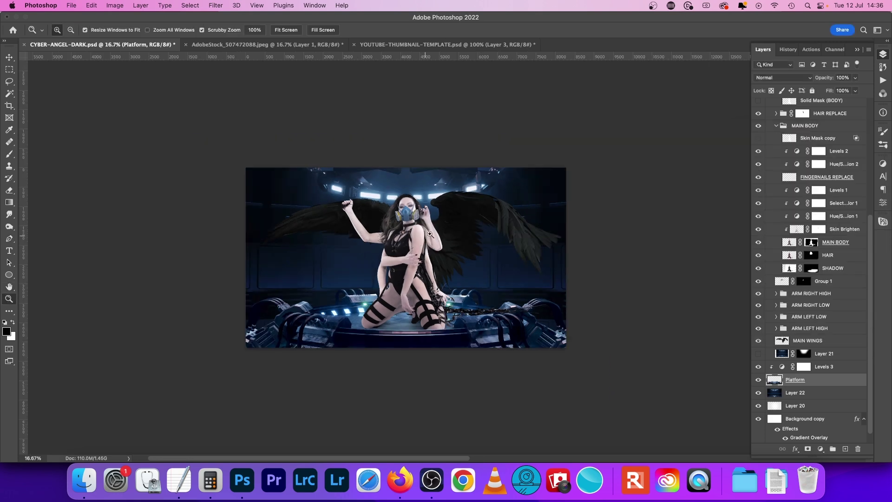
{"action": "left_click_drag", "start_coordinate": [413, 237], "coordinate": [467, 238]}
{"action": "scroll", "coordinate": [467, 237], "scroll_direction": "down", "scroll_amount": 5}
{"action": "key", "text": "super+minus"}
{"action": "key", "text": "super+minus"}
{"action": "right_click", "coordinate": [467, 185]}
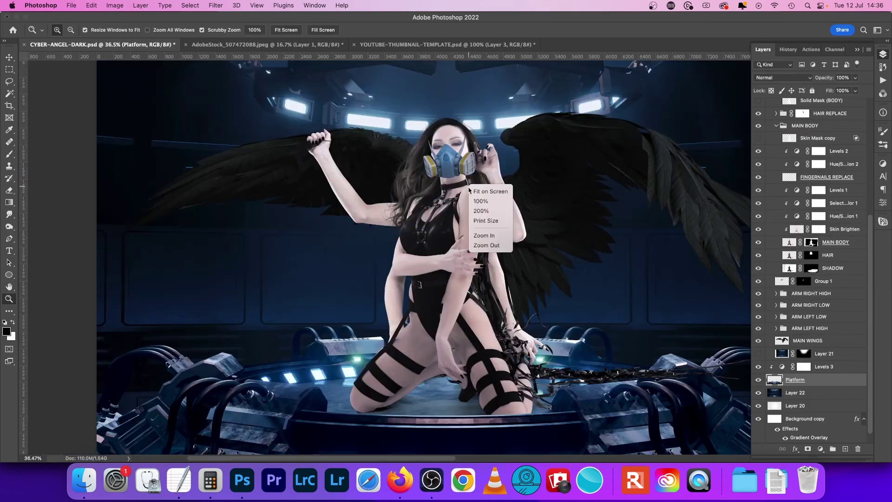
{"action": "left_click", "coordinate": [486, 245]}
Step: Place the white glow on Layer 20 above the room background and tint it red with a layer style
{"action": "left_click_drag", "start_coordinate": [840, 406], "coordinate": [832, 384]}
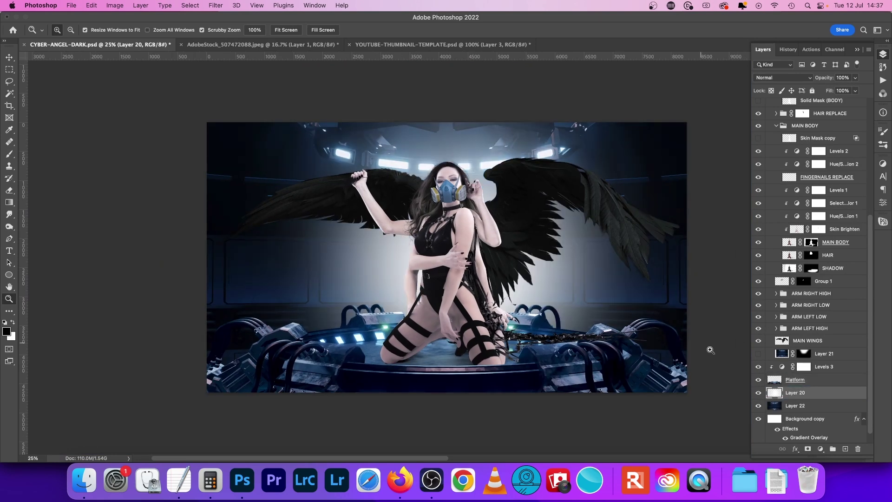
{"action": "right_click", "coordinate": [802, 391]}
{"action": "left_click", "coordinate": [774, 399]}
{"action": "left_click", "coordinate": [67, 195]}
{"action": "left_click", "coordinate": [374, 87]}
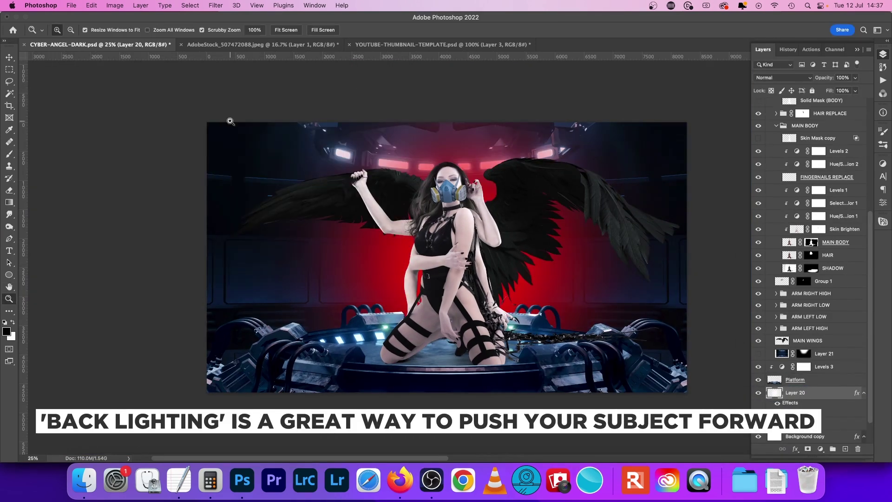
Step: Add a Levels adjustment above the room background and copy the selected ceiling lights onto their own layer
{"action": "left_click", "coordinate": [820, 449]}
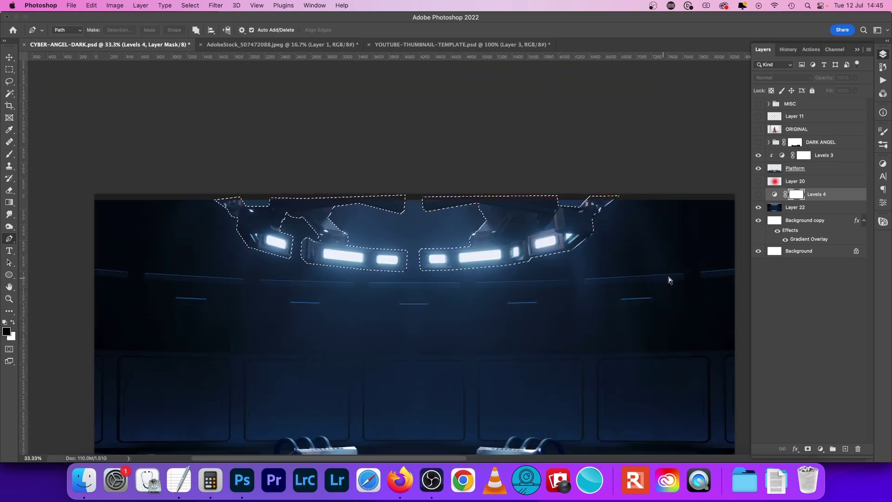
{"action": "key", "text": "super+j"}
{"action": "left_click", "coordinate": [758, 221]}
{"action": "left_click", "coordinate": [758, 194]}
{"action": "key", "text": "super+plus"}
{"action": "key", "text": "super+plus"}
{"action": "key", "text": "super+plus"}
{"action": "key", "text": "super+plus"}
{"action": "left_click_drag", "start_coordinate": [667, 175], "coordinate": [197, 315]}
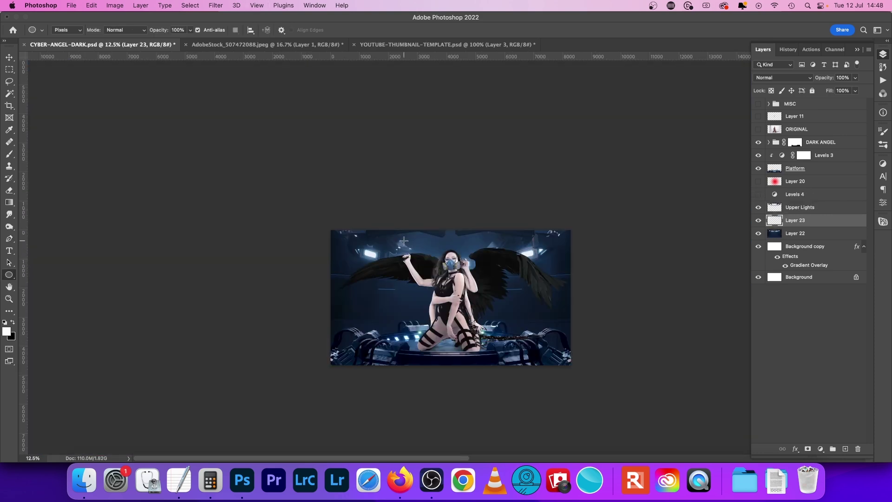
Step: Center a white circle behind the figure on Layer 23 and soften it with Gaussian Blur
{"action": "key", "text": "v"}
{"action": "key", "text": "super+a"}
{"action": "key", "text": "super+d"}
{"action": "left_click", "coordinate": [215, 5]}
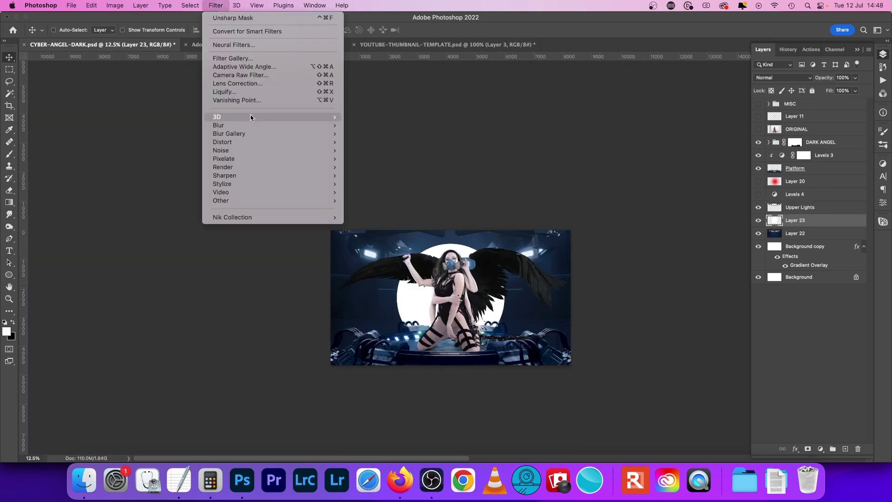
{"action": "mouse_move", "coordinate": [224, 124]}
{"action": "left_click", "coordinate": [379, 159]}
{"action": "left_click_drag", "start_coordinate": [787, 226], "coordinate": [783, 227]}
{"action": "left_click", "coordinate": [822, 102]}
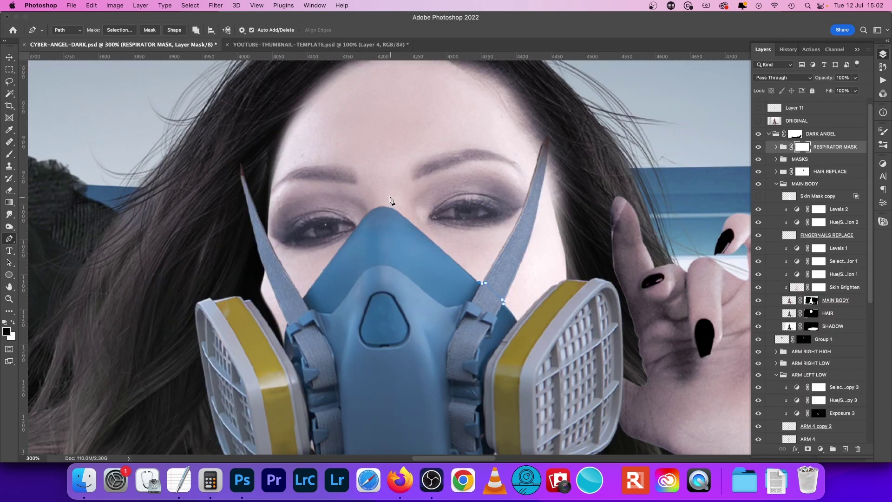
Step: Turn the path beside the respirator's strap into a selection on the RESPIRATOR MASK group's mask
{"action": "right_click", "coordinate": [471, 177]}
{"action": "left_click", "coordinate": [507, 225]}
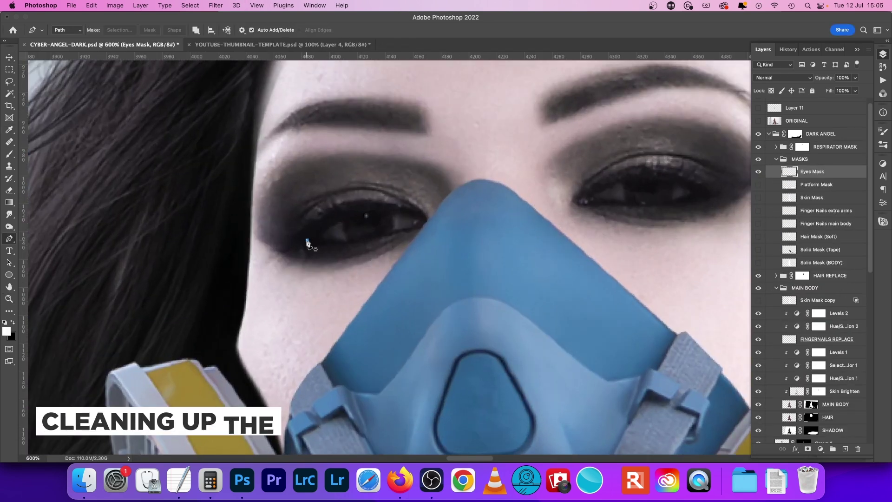
Step: Outline the eye on the left side of the face with a closed Pen path on the Eyes Mask layer
{"action": "left_click", "coordinate": [417, 226]}
{"action": "left_click", "coordinate": [413, 227]}
{"action": "left_click", "coordinate": [397, 230]}
{"action": "left_click", "coordinate": [375, 237]}
{"action": "left_click", "coordinate": [334, 245]}
{"action": "left_click_drag", "start_coordinate": [315, 246], "coordinate": [290, 243]}
{"action": "left_click", "coordinate": [307, 241]}
Step: Outline the other eye's opening with a second closed Pen path
{"action": "scroll", "coordinate": [450, 276], "scroll_direction": "right", "scroll_amount": 5}
{"action": "scroll", "coordinate": [449, 276], "scroll_direction": "up", "scroll_amount": 3}
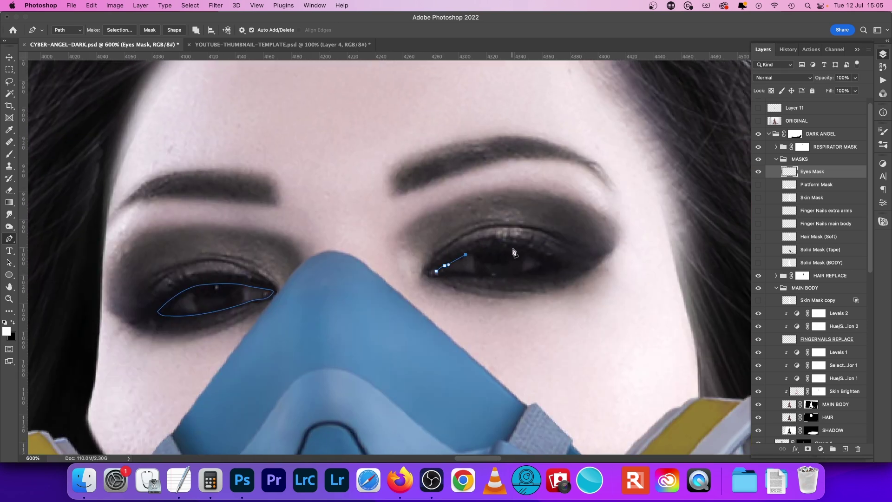
{"action": "left_click_drag", "start_coordinate": [516, 250], "coordinate": [518, 249]}
{"action": "left_click_drag", "start_coordinate": [547, 261], "coordinate": [536, 269]}
{"action": "left_click_drag", "start_coordinate": [508, 276], "coordinate": [493, 277]}
{"action": "left_click", "coordinate": [437, 272]}
Step: Fill both eye paths on the Eyes Mask layer and delete the path
{"action": "right_click", "coordinate": [389, 223]}
{"action": "left_click", "coordinate": [414, 286]}
{"action": "left_click_drag", "start_coordinate": [635, 263], "coordinate": [599, 281]}
{"action": "left_click", "coordinate": [657, 263]}
{"action": "right_click", "coordinate": [461, 221]}
{"action": "left_click", "coordinate": [478, 235]}
Step: Hide the Eyes Mask layer and add a Levels adjustment above Levels 2 for the eyes, with midtones at 2.70
{"action": "key", "text": "super+minus"}
{"action": "key", "text": "super+minus"}
{"action": "key", "text": "super+minus"}
{"action": "key", "text": "super+minus"}
{"action": "key", "text": "super+minus"}
{"action": "key", "text": "super+minus"}
{"action": "key", "text": "super+minus"}
{"action": "key", "text": "super+minus"}
{"action": "key", "text": "super+minus"}
{"action": "key", "text": "super+equal"}
{"action": "left_click", "coordinate": [759, 172]}
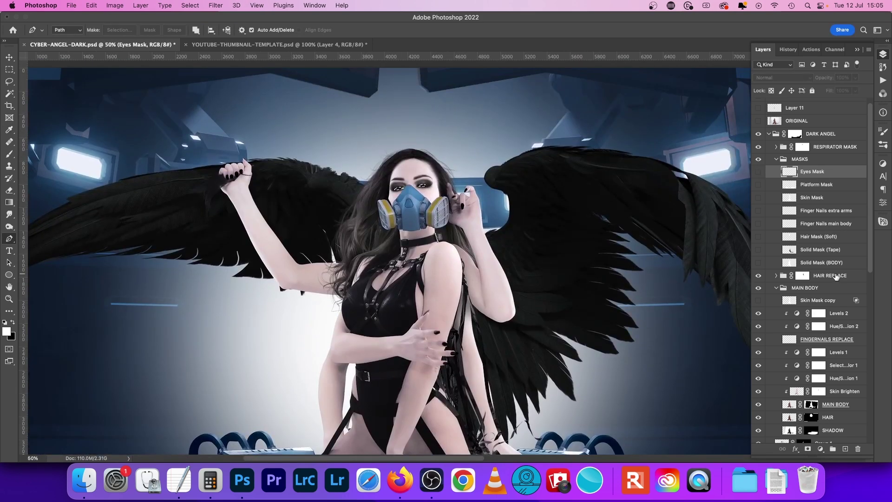
{"action": "left_click", "coordinate": [838, 313]}
{"action": "left_click", "coordinate": [820, 449]}
{"action": "left_click", "coordinate": [790, 277]}
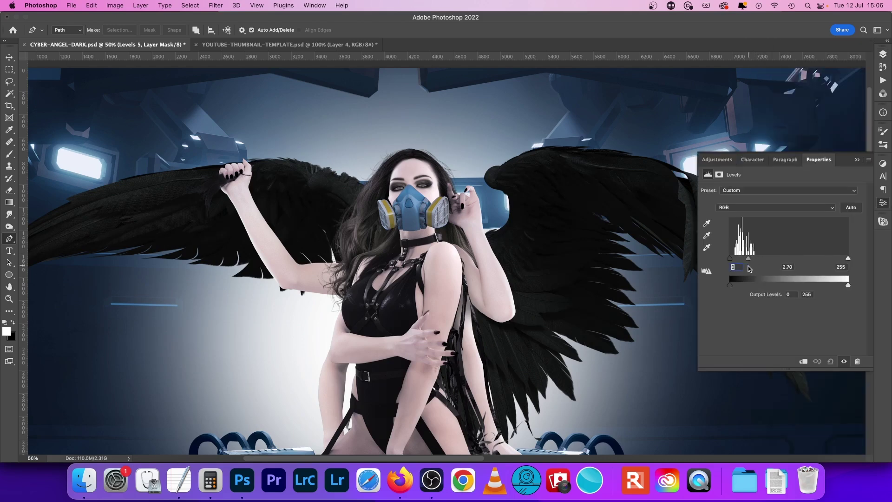
{"action": "left_click", "coordinate": [882, 54]}
Step: Soften the edges of the eye Levels adjustment's mask with Gaussian Blur
{"action": "key", "text": "z"}
{"action": "left_click_drag", "start_coordinate": [416, 182], "coordinate": [470, 183]}
{"action": "left_click", "coordinate": [215, 5]}
{"action": "mouse_move", "coordinate": [266, 126]}
{"action": "left_click", "coordinate": [369, 159]}
{"action": "left_click", "coordinate": [709, 227]}
{"action": "left_click", "coordinate": [822, 102]}
Step: Create an Iris Mask layer above Eyes Mask and start outlining the irises with the Pen tool
{"action": "left_click", "coordinate": [817, 174]}
{"action": "key", "text": "shift+super+n"}
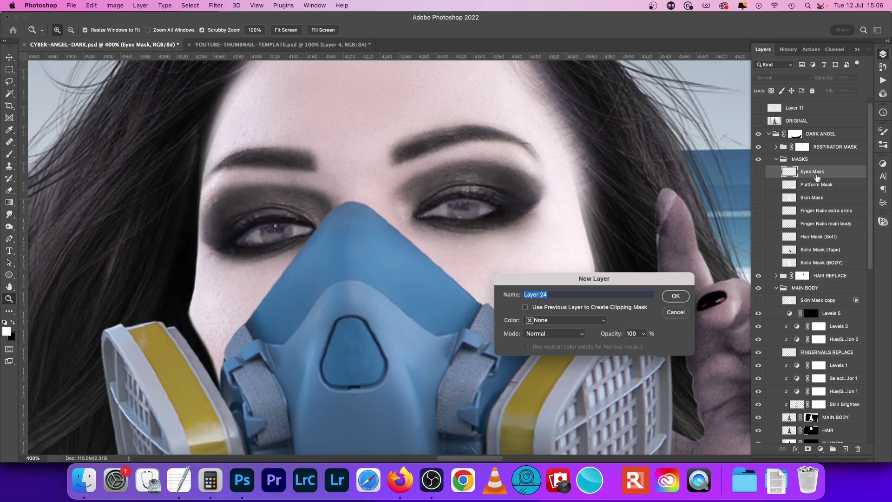
{"action": "key", "text": "Return"}
{"action": "key", "text": "p"}
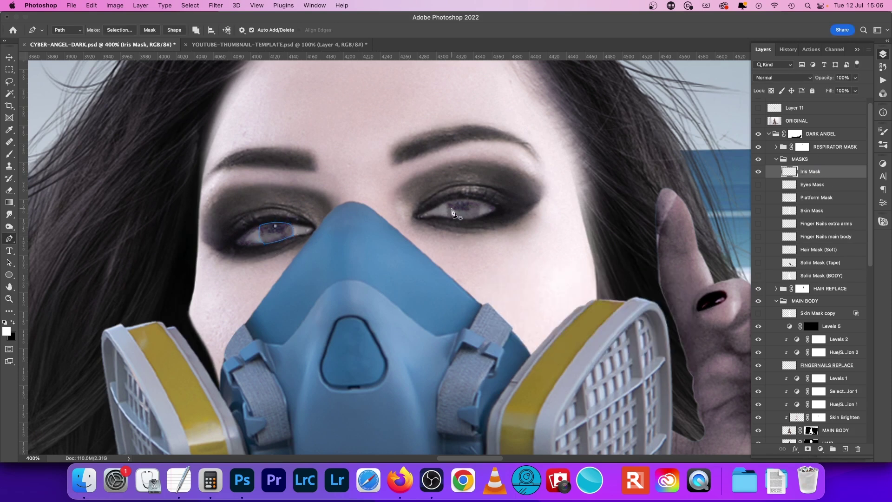
Step: Fill the iris paths on the Iris Mask layer and delete the path
{"action": "right_click", "coordinate": [491, 177]}
{"action": "left_click", "coordinate": [516, 236]}
{"action": "left_click", "coordinate": [653, 262]}
{"action": "right_click", "coordinate": [460, 241]}
{"action": "left_click", "coordinate": [478, 247]}
Step: Add a Levels adjustment limited to the irises above Levels 5, strongly brighten its midtones, and blur its mask with the last filter
{"action": "left_click", "coordinate": [832, 329]}
{"action": "left_click", "coordinate": [758, 172]}
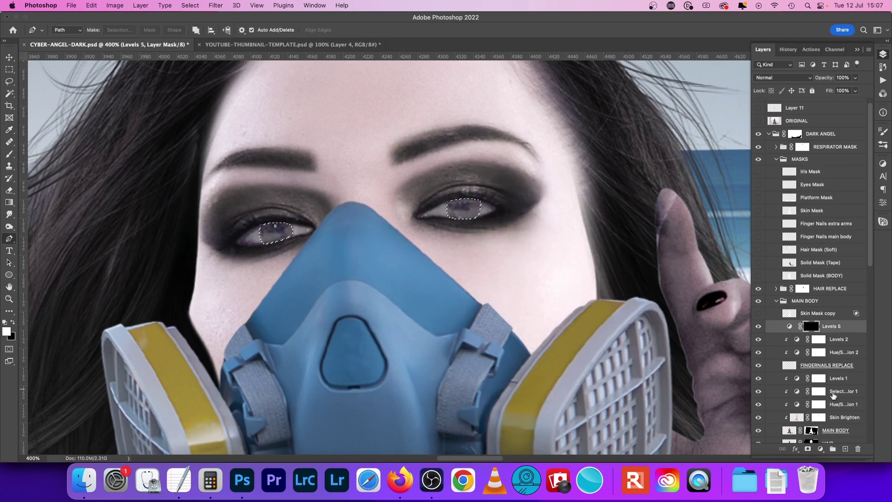
{"action": "left_click", "coordinate": [820, 449]}
{"action": "left_click", "coordinate": [829, 283]}
{"action": "left_click_drag", "start_coordinate": [788, 259], "coordinate": [731, 265]}
{"action": "left_click", "coordinate": [883, 54]}
{"action": "left_click", "coordinate": [215, 5]}
{"action": "left_click", "coordinate": [218, 17]}
Step: Examine the brightened irises and the rest of the face at different magnifications
{"action": "left_click", "coordinate": [9, 298]}
{"action": "right_click", "coordinate": [336, 237]}
{"action": "left_click", "coordinate": [354, 244]}
{"action": "right_click", "coordinate": [415, 217]}
{"action": "right_click", "coordinate": [493, 137]}
{"action": "left_click", "coordinate": [515, 199]}
{"action": "left_click_drag", "start_coordinate": [454, 149], "coordinate": [534, 149]}
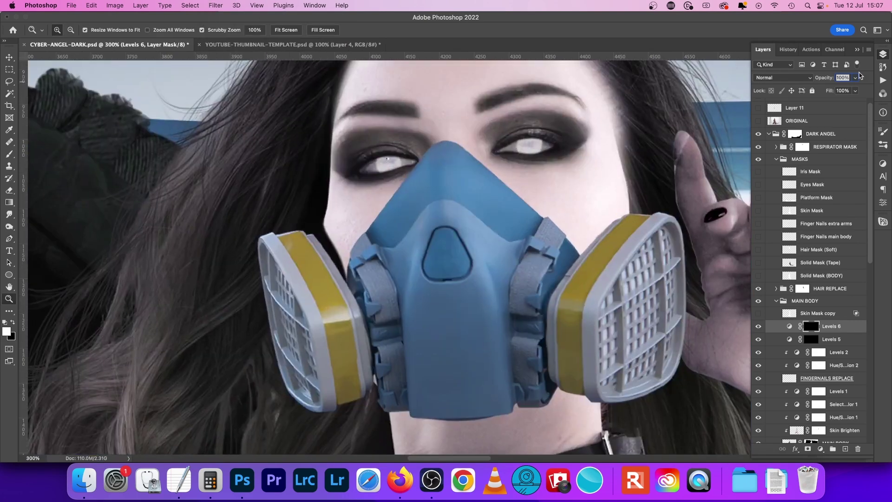
Step: Add small white specular dots to both irises on a new layer above Levels 6 and soften them with the Smudge tool
{"action": "left_click_drag", "start_coordinate": [406, 176], "coordinate": [429, 175]}
{"action": "left_click", "coordinate": [844, 449]}
{"action": "left_click", "coordinate": [9, 274]}
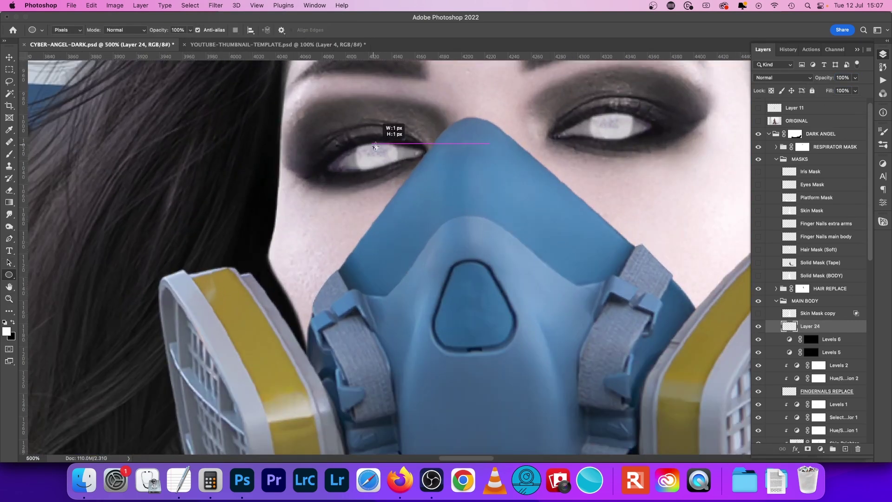
{"action": "left_click_drag", "start_coordinate": [607, 120], "coordinate": [609, 129]}
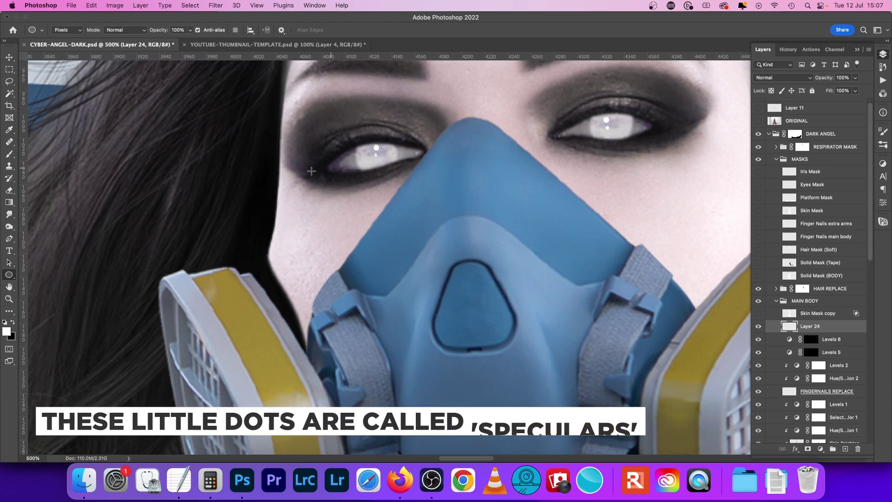
{"action": "key", "text": "r"}
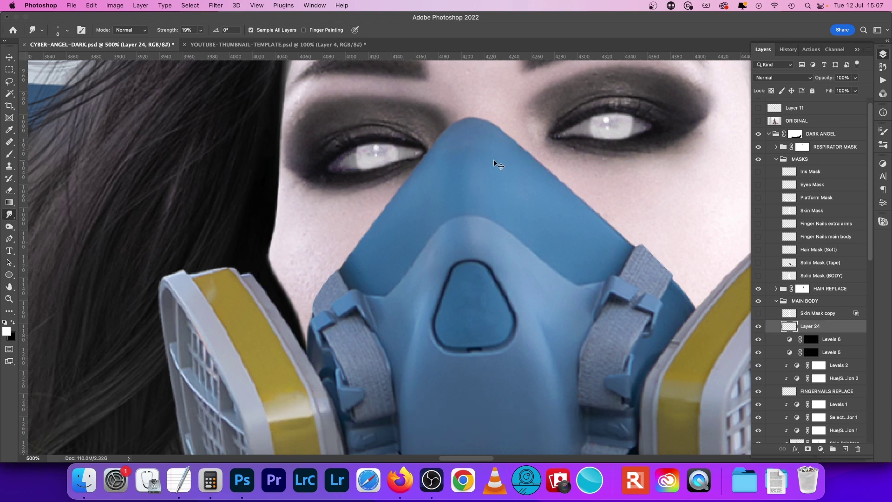
Step: Feather the selection around the eyes
{"action": "key", "text": "super+minus"}
{"action": "key", "text": "super+minus"}
{"action": "left_click", "coordinate": [190, 5]}
{"action": "mouse_move", "coordinate": [200, 143]}
{"action": "left_click", "coordinate": [321, 184]}
{"action": "left_click", "coordinate": [642, 310]}
Step: Add an Exposure adjustment above the specular layer with lowered exposure, set it to Multiply, and invert its mask
{"action": "key", "text": "b"}
{"action": "left_click", "coordinate": [820, 448]}
{"action": "left_click", "coordinate": [836, 301]}
{"action": "left_click_drag", "start_coordinate": [781, 212], "coordinate": [760, 212]}
{"action": "left_click", "coordinate": [882, 54]}
{"action": "left_click", "coordinate": [855, 78]}
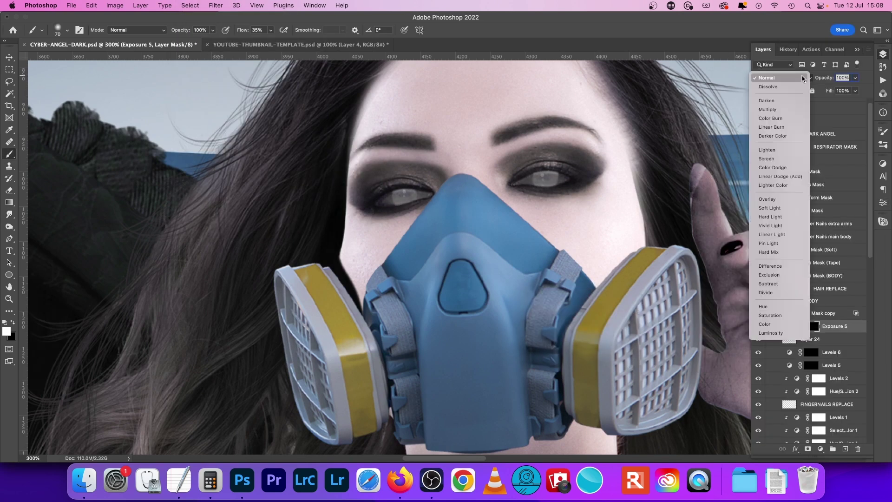
{"action": "key", "text": "super+i"}
{"action": "key", "text": "super+i"}
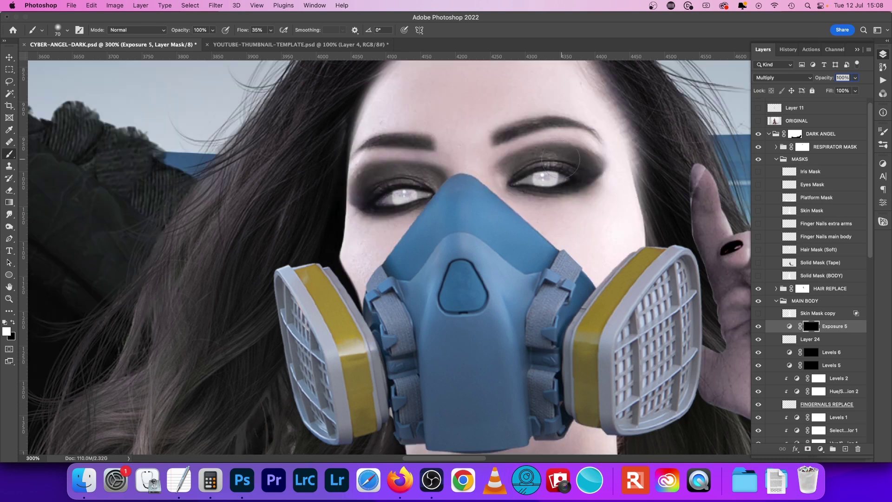
Step: Brush soft shading onto the eyes through the Exposure 5 mask and clear the selection
{"action": "left_click", "coordinate": [205, 5]}
{"action": "left_click", "coordinate": [325, 174]}
{"action": "key", "text": "Return"}
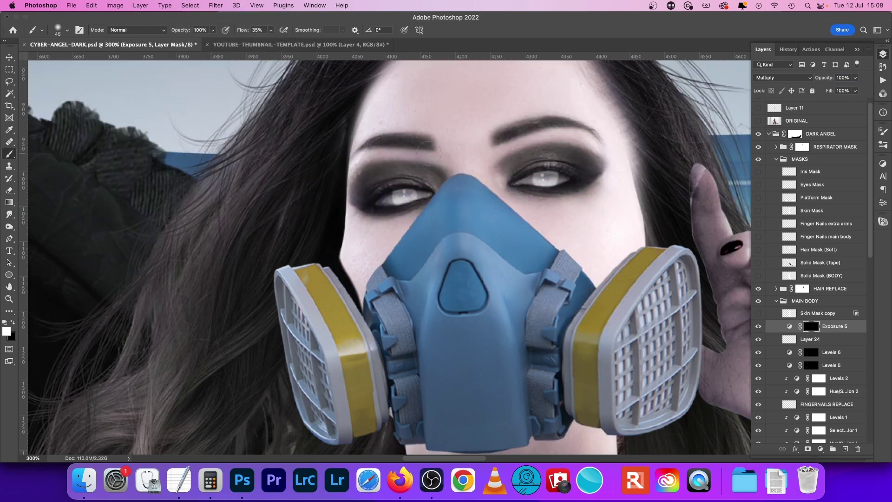
{"action": "key", "text": "super+d"}
{"action": "key", "text": "v"}
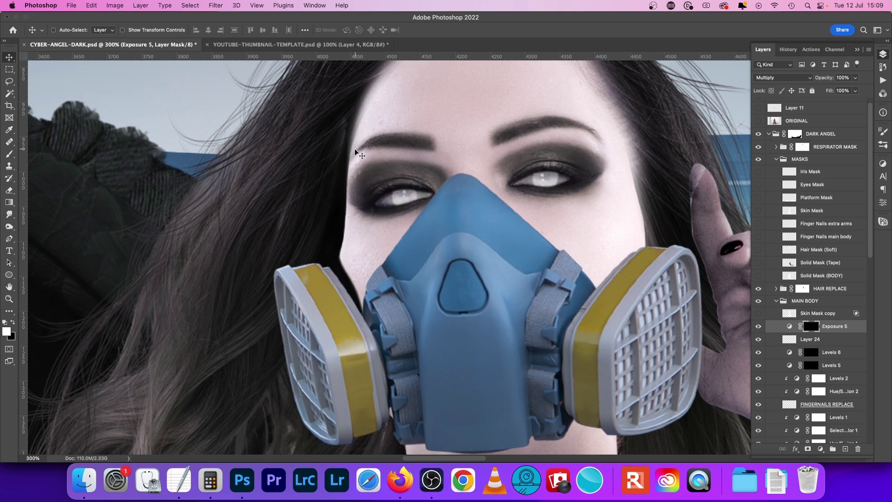
Step: Examine the finished eyes up close and within the full composition
{"action": "key", "text": "super+minus"}
{"action": "key", "text": "super+minus"}
{"action": "key", "text": "super+minus"}
{"action": "key", "text": "super+minus"}
{"action": "key", "text": "super+minus"}
{"action": "key", "text": "super+minus"}
{"action": "key", "text": "super+minus"}
{"action": "key", "text": "super+plus"}
{"action": "key", "text": "super+plus"}
{"action": "key", "text": "super+plus"}
{"action": "key", "text": "super+plus"}
{"action": "key", "text": "super+plus"}
{"action": "key", "text": "super+plus"}
{"action": "key", "text": "super+minus"}
{"action": "key", "text": "super+minus"}
{"action": "key", "text": "super+minus"}
{"action": "key", "text": "super+minus"}
{"action": "left_click_drag", "start_coordinate": [480, 235], "coordinate": [378, 170]}
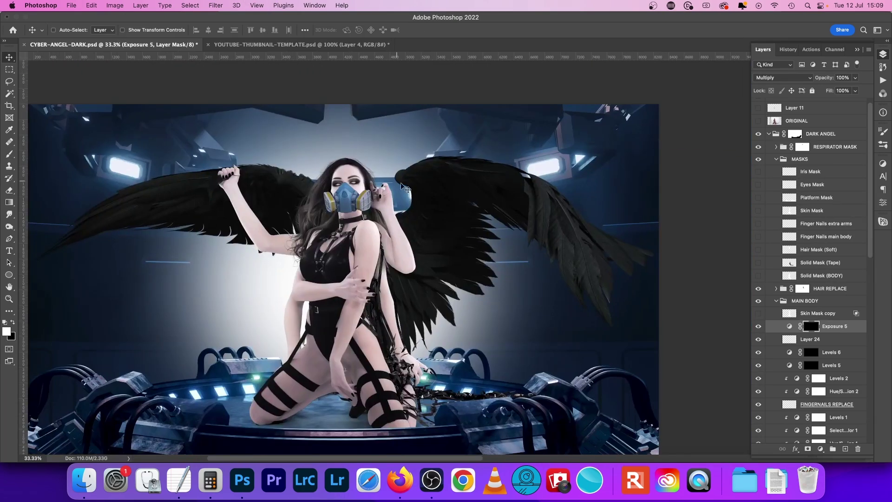
{"action": "scroll", "coordinate": [379, 174], "scroll_direction": "down", "scroll_amount": 2}
{"action": "scroll", "coordinate": [379, 174], "scroll_direction": "up", "scroll_amount": 3}
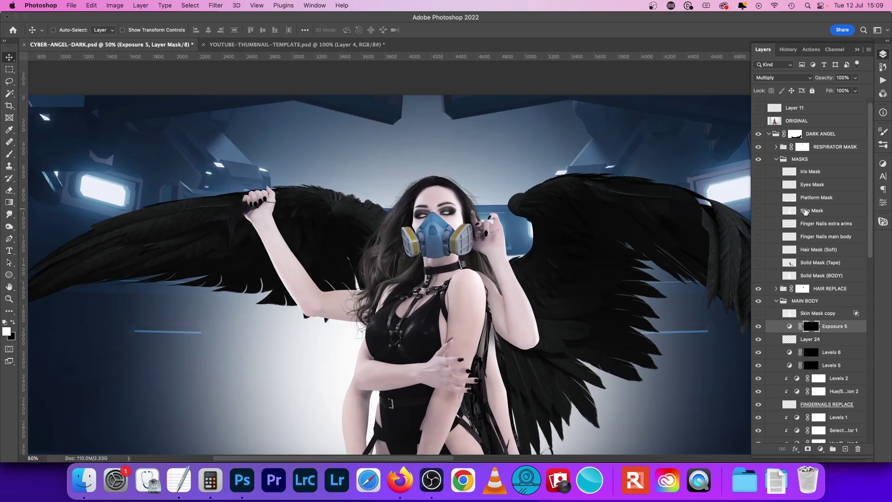
Step: Duplicate the RESPIRATOR copy layer in the RESPIRATOR MASK group, set the duplicate to Multiply, and give it a layer mask
{"action": "left_click", "coordinate": [776, 147]}
{"action": "left_click", "coordinate": [784, 161], "text": "super"}
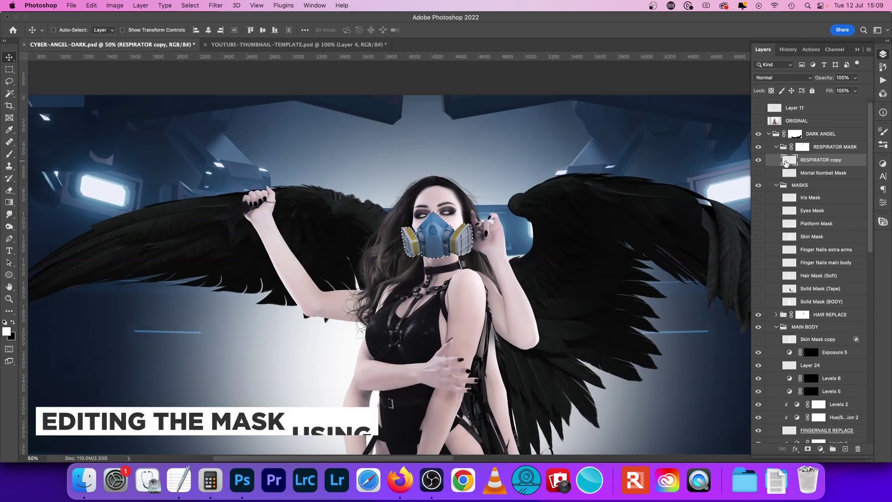
{"action": "key", "text": "super+j"}
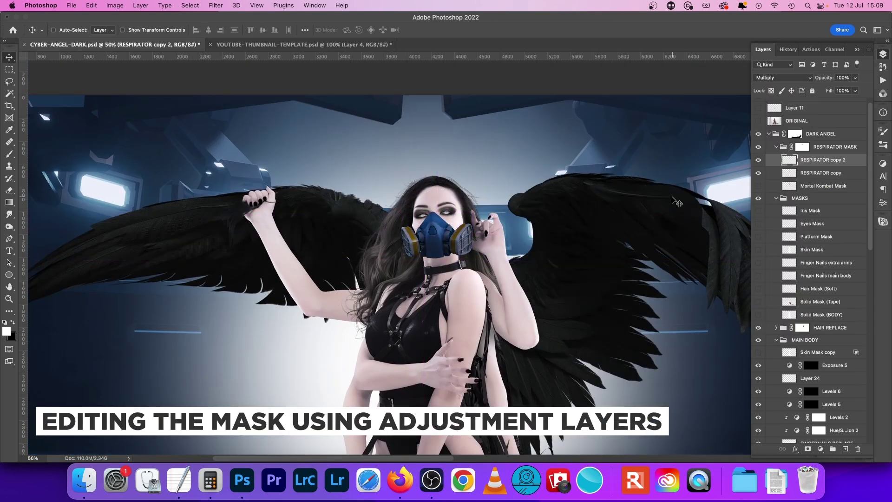
{"action": "left_click", "coordinate": [807, 449]}
Step: Add a black-and-white Gradient Map limited to the respirator and set its blend mode to Color
{"action": "left_click", "coordinate": [820, 448]}
{"action": "left_click", "coordinate": [864, 422]}
{"action": "left_click", "coordinate": [721, 211]}
{"action": "left_click", "coordinate": [756, 227]}
{"action": "left_click", "coordinate": [882, 53]}
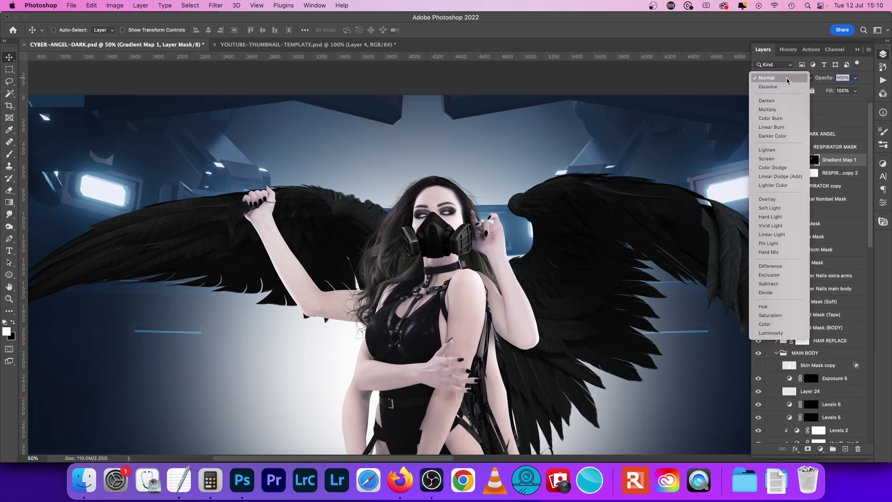
{"action": "left_click", "coordinate": [786, 80]}
{"action": "left_click", "coordinate": [778, 324]}
Step: Add a Levels adjustment limited to the respirator beneath Gradient Map 1 and raise its black input level
{"action": "left_click", "coordinate": [836, 172]}
{"action": "left_click", "coordinate": [821, 449]}
{"action": "left_click", "coordinate": [831, 280]}
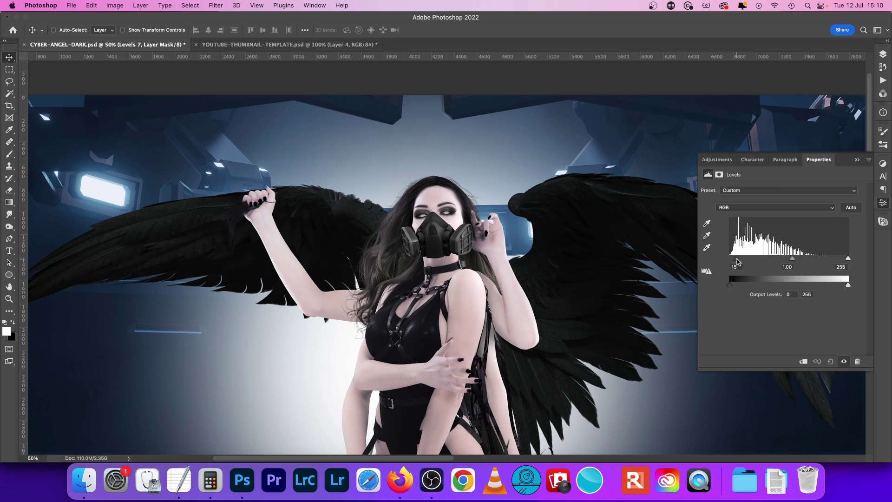
{"action": "left_click", "coordinate": [883, 54]}
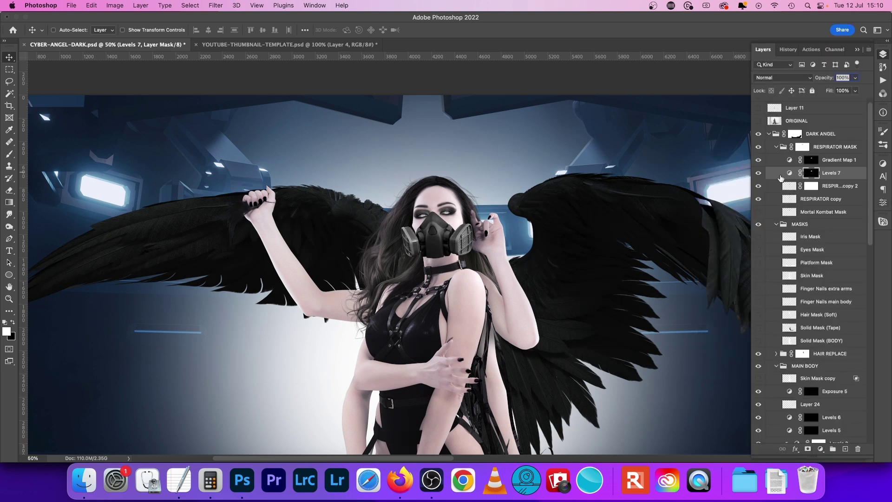
Step: Check the opacity of Gradient Map 1 and examine the recoloured respirator in the full composition and up close
{"action": "left_click", "coordinate": [825, 161]}
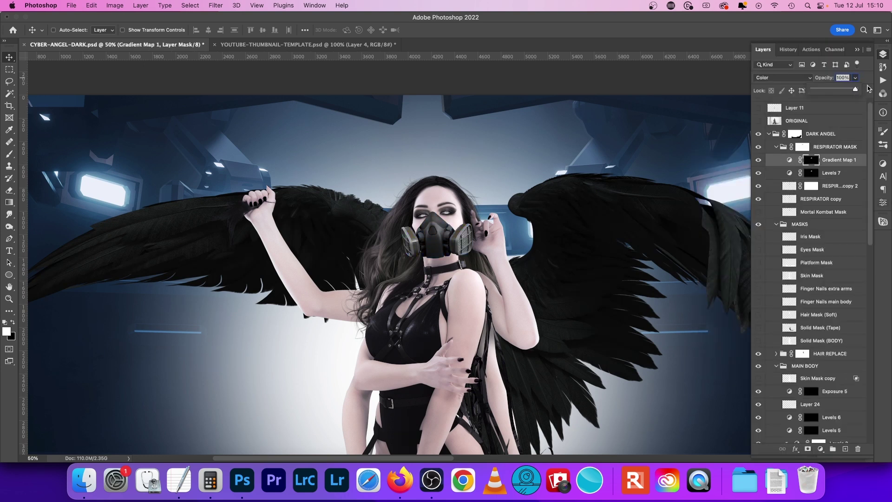
{"action": "left_click", "coordinate": [8, 299]}
{"action": "right_click", "coordinate": [470, 244]}
{"action": "left_click", "coordinate": [487, 250]}
{"action": "right_click", "coordinate": [464, 133]}
{"action": "left_click", "coordinate": [481, 199]}
{"action": "right_click", "coordinate": [454, 145]}
{"action": "left_click", "coordinate": [476, 209]}
Step: Add an Exposure adjustment beneath RESPIRATOR copy with lowered exposure, set it to Multiply, and invert its mask
{"action": "left_click", "coordinate": [777, 147]}
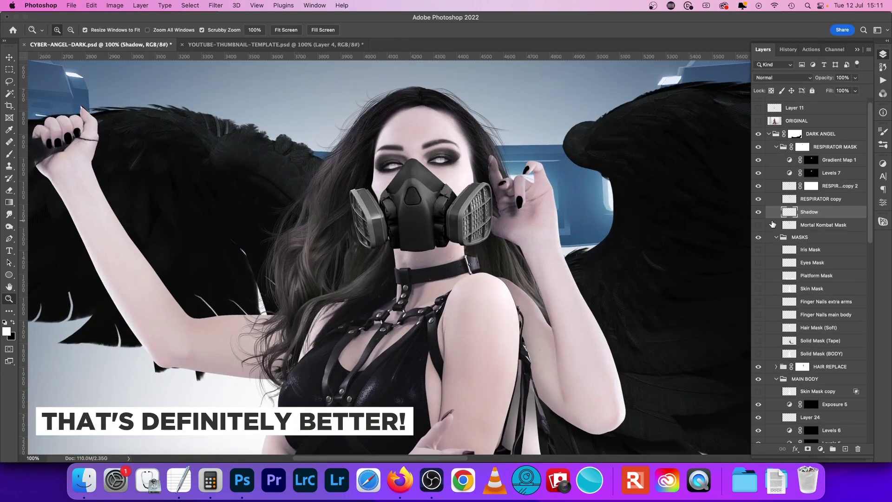
{"action": "left_click", "coordinate": [820, 448]}
{"action": "left_click", "coordinate": [834, 302]}
{"action": "left_click_drag", "start_coordinate": [782, 212], "coordinate": [756, 213]}
{"action": "left_click", "coordinate": [882, 55]}
{"action": "left_click", "coordinate": [783, 78]}
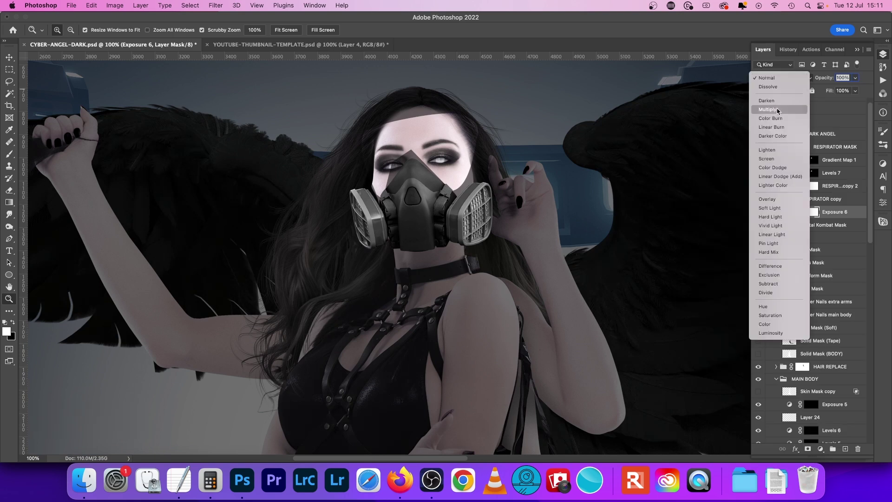
{"action": "left_click", "coordinate": [774, 109]}
{"action": "key", "text": "super+i"}
Step: Lasso the area under the respirator's chin for a shadow on the Exposure 6 mask and soften it with Gaussian Blur
{"action": "key", "text": "l"}
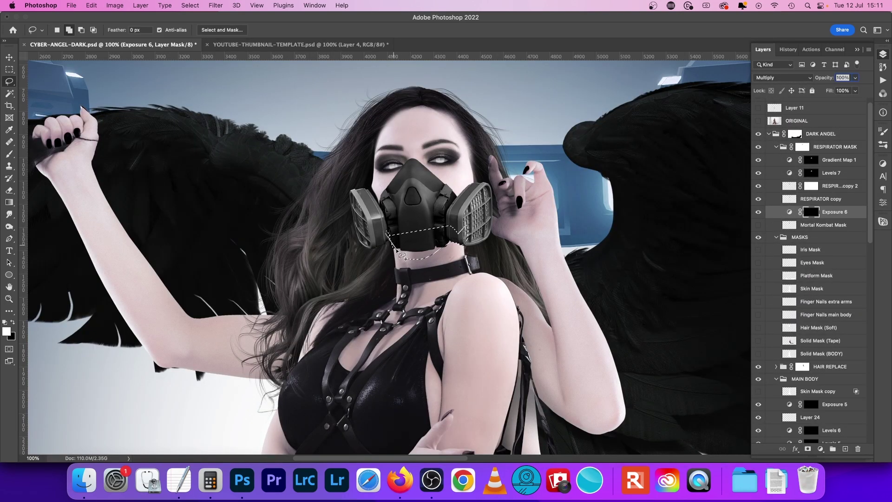
{"action": "left_click", "coordinate": [222, 3]}
{"action": "mouse_move", "coordinate": [232, 128]}
{"action": "left_click", "coordinate": [371, 165]}
{"action": "left_click_drag", "start_coordinate": [742, 226], "coordinate": [755, 225]}
{"action": "left_click", "coordinate": [821, 101]}
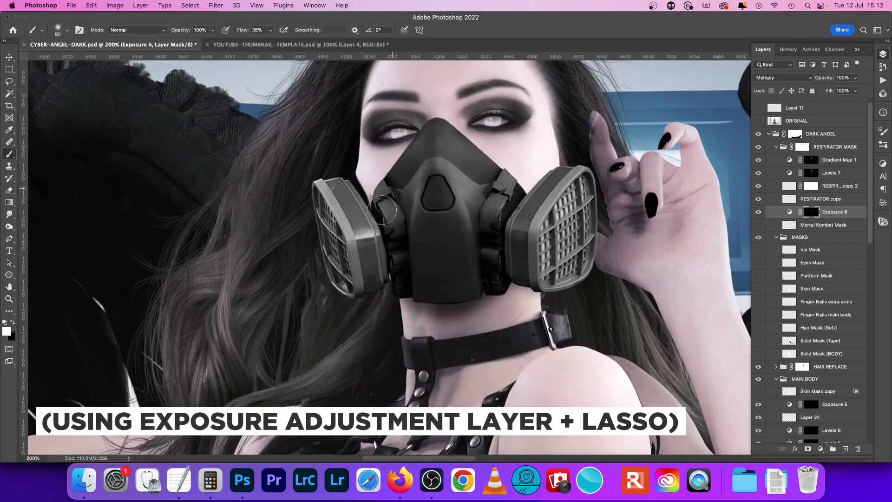
Step: Delete the layer mask of the RESPIRATOR MASK group and target the Exposure 6 mask
{"action": "right_click", "coordinate": [803, 146]}
{"action": "left_click", "coordinate": [758, 161]}
{"action": "left_click", "coordinate": [810, 212]}
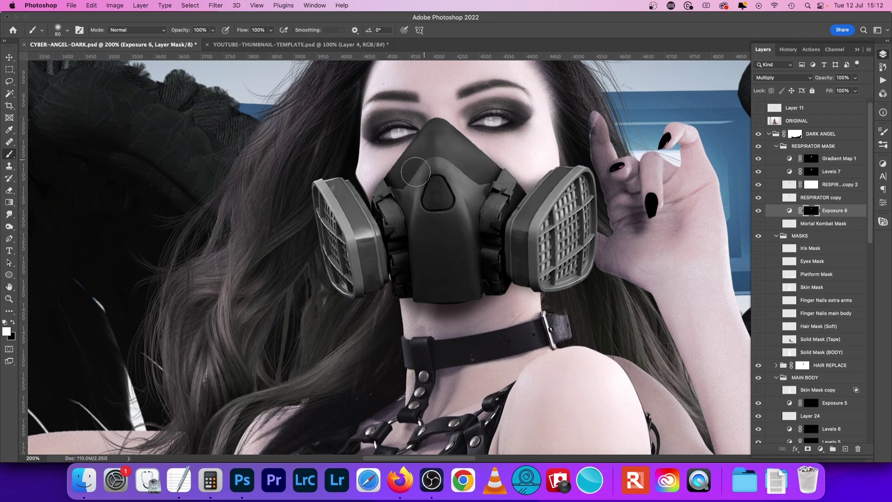
Step: Examine the respirator and its neck shadow in the full composition and up close
{"action": "key", "text": "super+minus"}
{"action": "key", "text": "super+minus"}
{"action": "key", "text": "super+minus"}
{"action": "key", "text": "super+minus"}
{"action": "key", "text": "super+minus"}
{"action": "key", "text": "super+minus"}
{"action": "key", "text": "super+minus"}
{"action": "key", "text": "super+plus"}
{"action": "key", "text": "super+plus"}
{"action": "key", "text": "super+plus"}
{"action": "key", "text": "super+plus"}
{"action": "key", "text": "super+plus"}
{"action": "key", "text": "super+plus"}
{"action": "key", "text": "super+plus"}
{"action": "key", "text": "super+plus"}
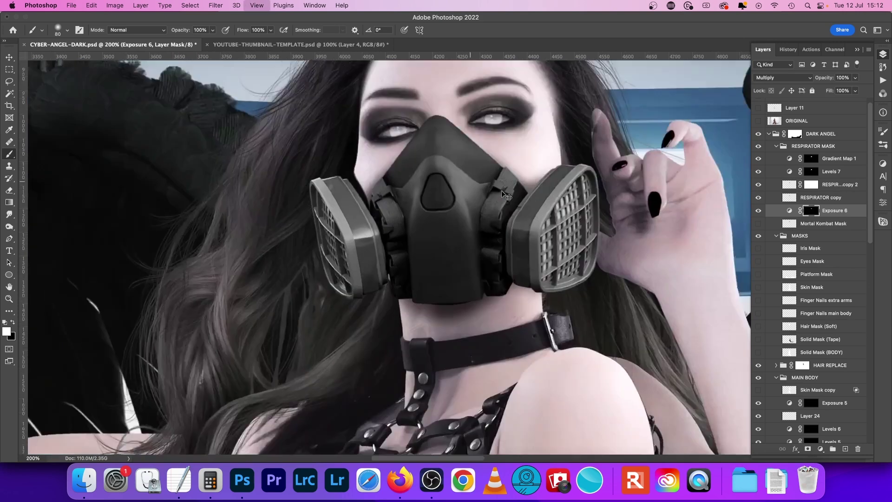
Step: Paint black shading around the respirator's edges on a new layer above Exposure 6 and save the document
{"action": "key", "text": "super+shift+alt+n"}
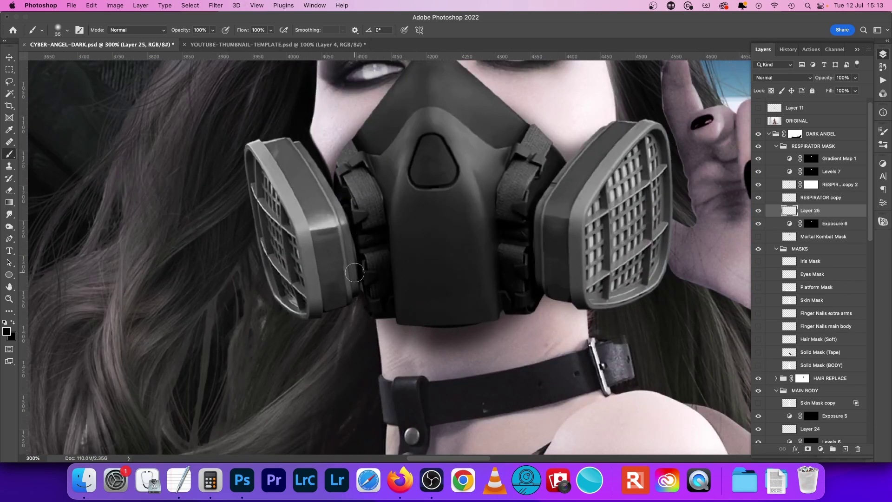
{"action": "key", "text": "super+0"}
{"action": "key", "text": "super+s"}
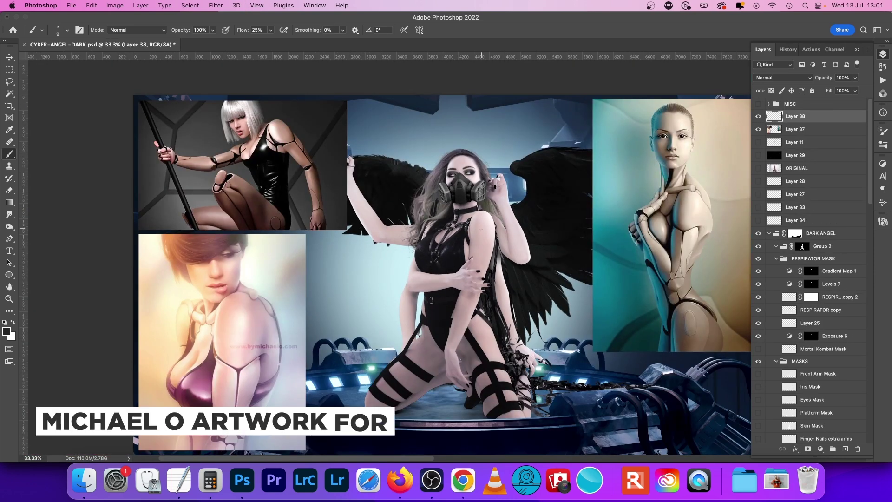
Step: Sketch dark android joint and panel lines over the arms and body with a small brush, using the reference artwork as a guide
{"action": "key", "text": "super+plus"}
{"action": "left_click_drag", "start_coordinate": [506, 165], "coordinate": [301, 200]}
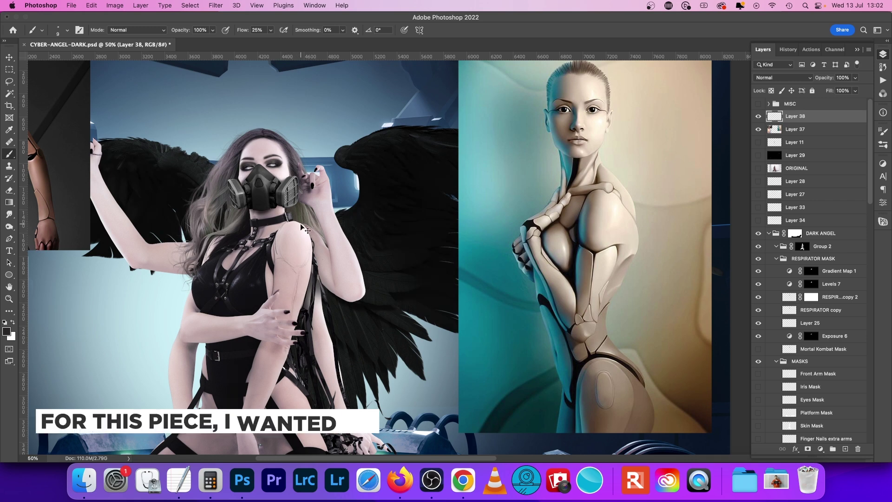
{"action": "key", "text": "super+equal"}
{"action": "key", "text": "super+equal"}
{"action": "mouse_move", "coordinate": [155, 286]}
{"action": "left_mouse_down"}
{"action": "mouse_move", "coordinate": [345, 281]}
{"action": "mouse_move", "coordinate": [335, 296]}
{"action": "left_mouse_up"}
{"action": "key", "text": "["}
{"action": "key", "text": "["}
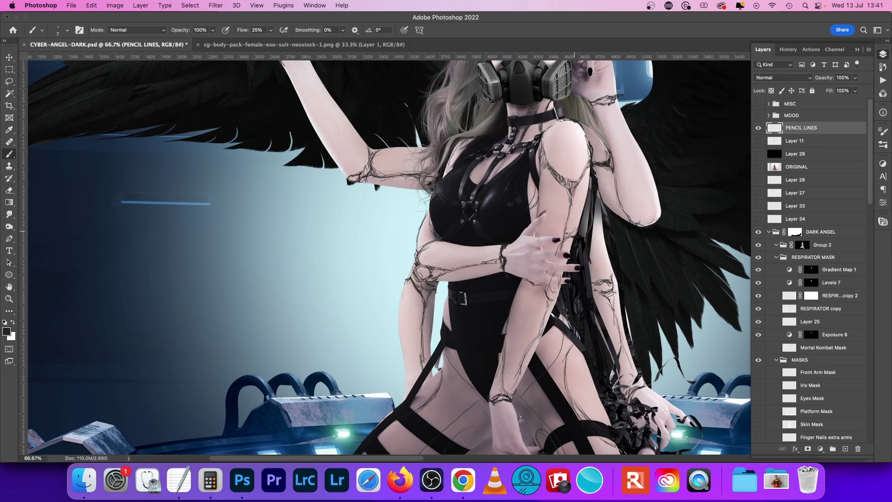
{"action": "scroll", "coordinate": [549, 306], "scroll_direction": "down", "scroll_amount": 5}
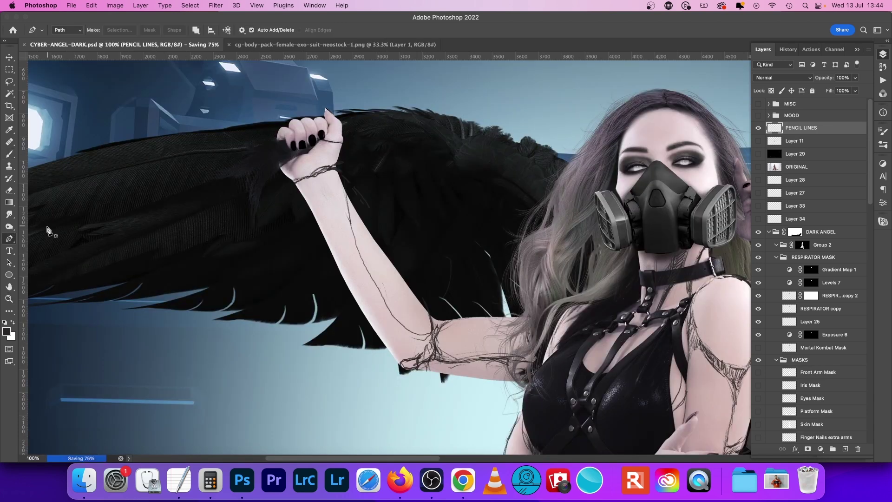
Step: Create a layer named PEN LINES above PENCIL LINES
{"action": "scroll", "coordinate": [299, 170], "scroll_direction": "up", "scroll_amount": 5}
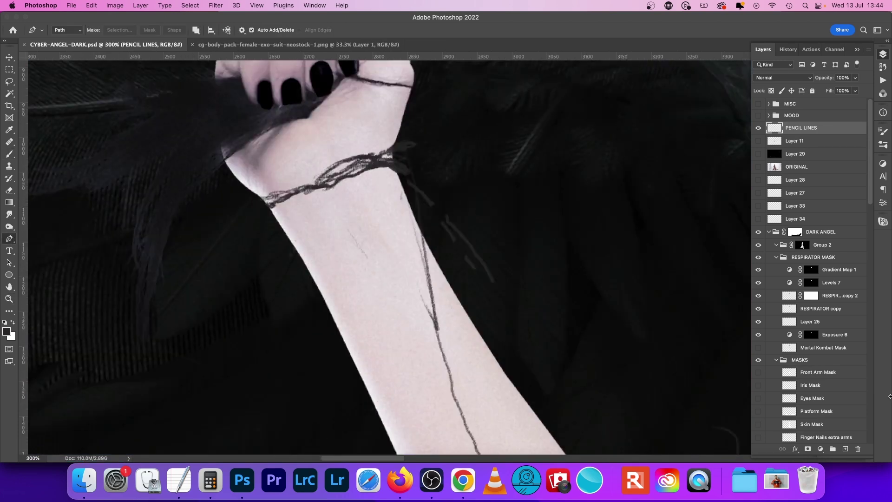
{"action": "key", "text": "super+shift+alt+n"}
{"action": "type", "text": "PEN LINES"}
{"action": "key", "text": "Return"}
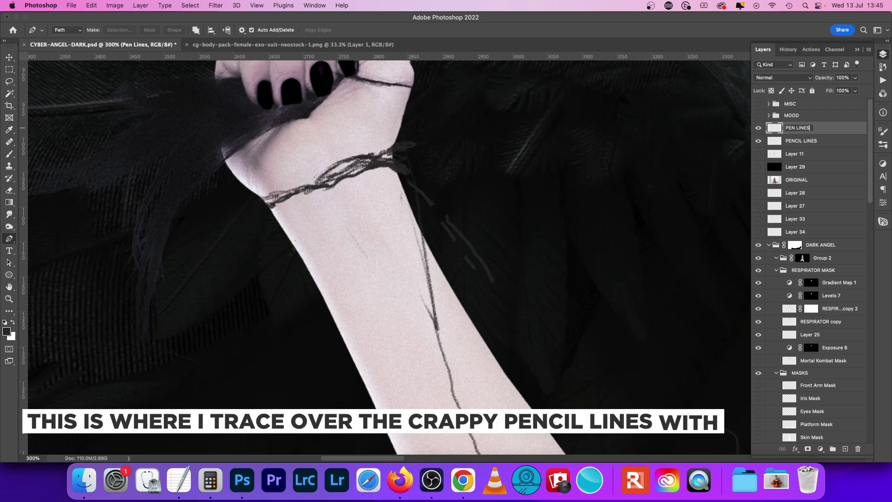
Step: Trace the pencil lines around the raised wrist with the Pen tool and fill the path on the PEN LINES layer
{"action": "left_click", "coordinate": [260, 197]}
{"action": "left_click_drag", "start_coordinate": [365, 155], "coordinate": [400, 152]}
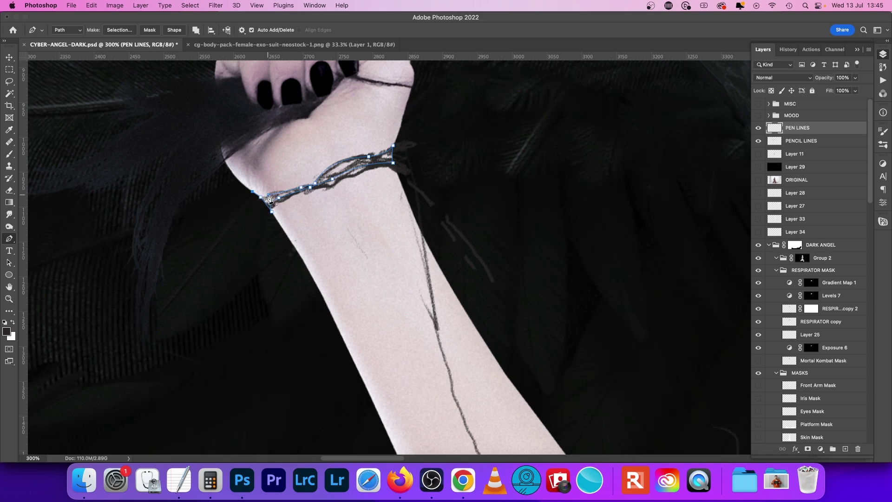
{"action": "right_click", "coordinate": [354, 182]}
{"action": "left_click", "coordinate": [382, 231]}
{"action": "left_click", "coordinate": [602, 261]}
{"action": "left_click", "coordinate": [595, 173]}
{"action": "left_click", "coordinate": [656, 262]}
Step: Try the Overlay blend mode on the PEN LINES layer and restore Normal
{"action": "left_click", "coordinate": [783, 78]}
{"action": "left_click", "coordinate": [771, 199]}
{"action": "left_click", "coordinate": [783, 77]}
{"action": "left_click", "coordinate": [775, 9]}
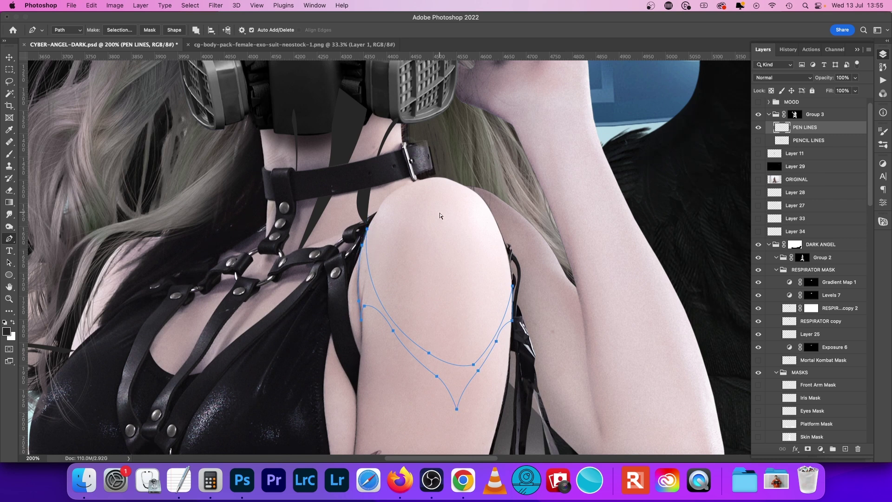
Step: Fill the traced shoulder and bent-elbow joint paths with the dark colour on the PEN LINES layer
{"action": "right_click", "coordinate": [461, 189]}
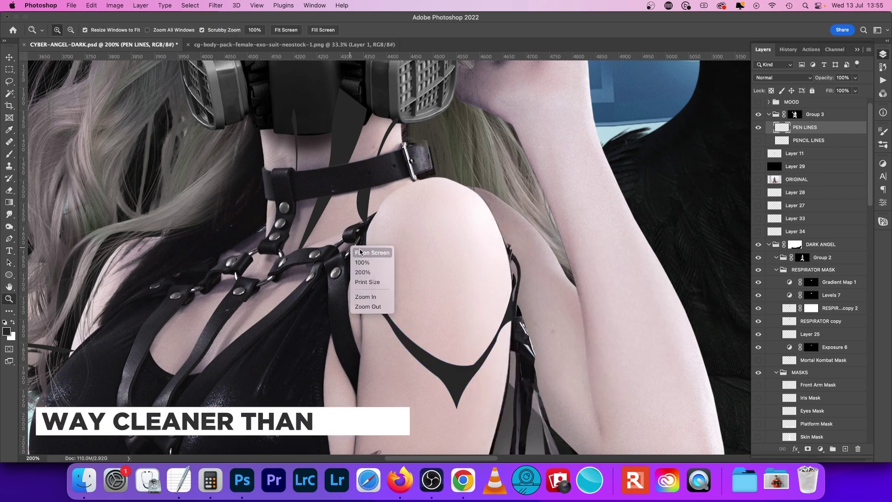
{"action": "left_click", "coordinate": [367, 248]}
{"action": "right_click", "coordinate": [528, 137]}
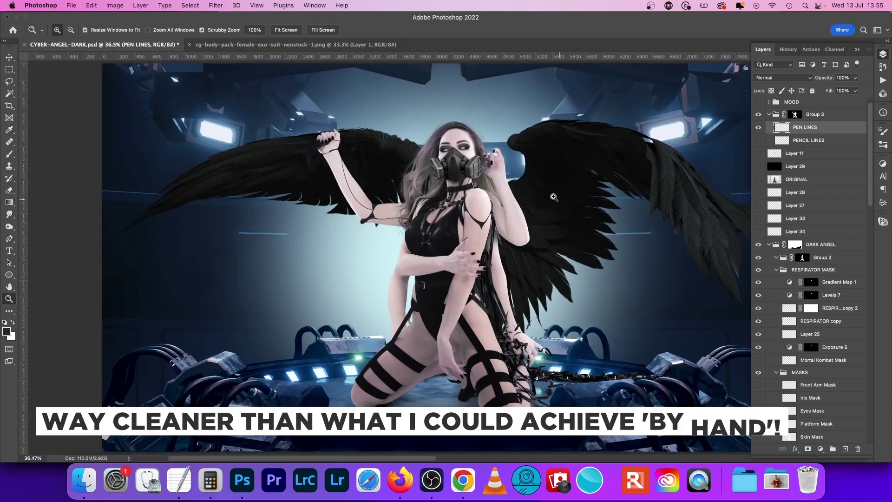
{"action": "left_click", "coordinate": [554, 197]}
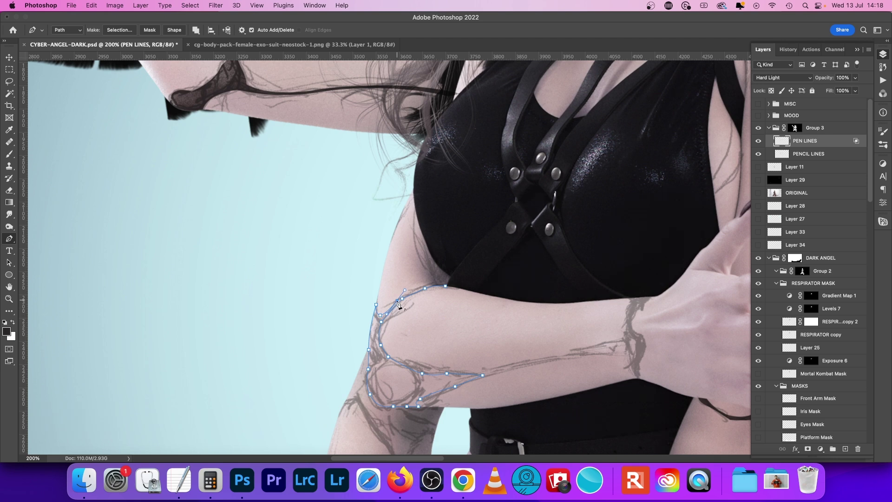
{"action": "right_click", "coordinate": [439, 248]}
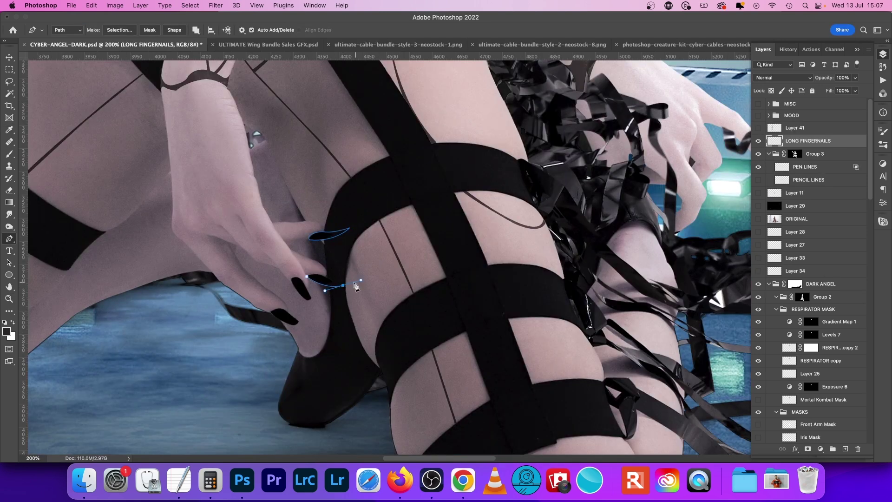
Step: Outline long pointed nails on the hand over the thigh with the Pen tool on the LONG FINGERNAILS layer
{"action": "left_click", "coordinate": [291, 279]}
{"action": "left_click_drag", "start_coordinate": [317, 310], "coordinate": [338, 325]}
{"action": "left_click_drag", "start_coordinate": [296, 294], "coordinate": [292, 290]}
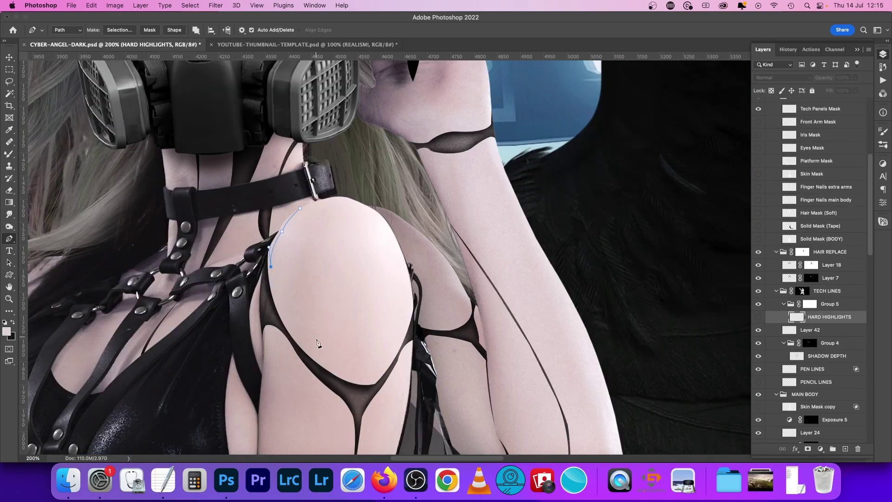
Step: Outline a thin catch-light along the lower edge of the shoulder joint with the Pen tool for the HARD HIGHLIGHTS layer
{"action": "left_click_drag", "start_coordinate": [345, 377], "coordinate": [415, 411]}
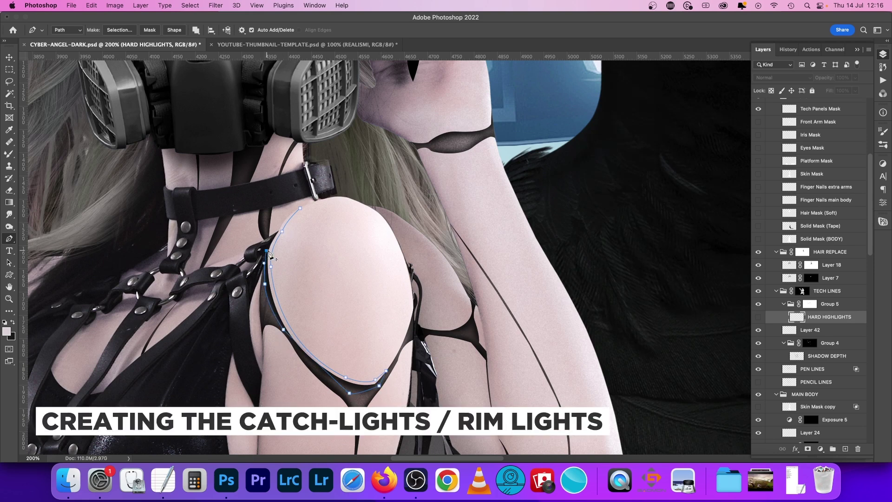
{"action": "right_click", "coordinate": [326, 182]}
{"action": "left_click", "coordinate": [760, 316]}
{"action": "key", "text": "super+h"}
{"action": "key", "text": "super+h"}
Step: Fill the shoulder catch-light path on the HARD HIGHLIGHTS layer and delete the path
{"action": "right_click", "coordinate": [348, 314]}
{"action": "left_click", "coordinate": [365, 378]}
{"action": "left_click", "coordinate": [598, 261]}
{"action": "left_click", "coordinate": [588, 172]}
{"action": "left_click", "coordinate": [656, 262]}
{"action": "right_click", "coordinate": [360, 247]}
{"action": "left_click", "coordinate": [370, 259]}
Step: Fill the catch-light traced around the raised arm's elbow joint on the HARD HIGHLIGHTS layer and delete its path
{"action": "left_click", "coordinate": [8, 298]}
{"action": "key", "text": "super+0"}
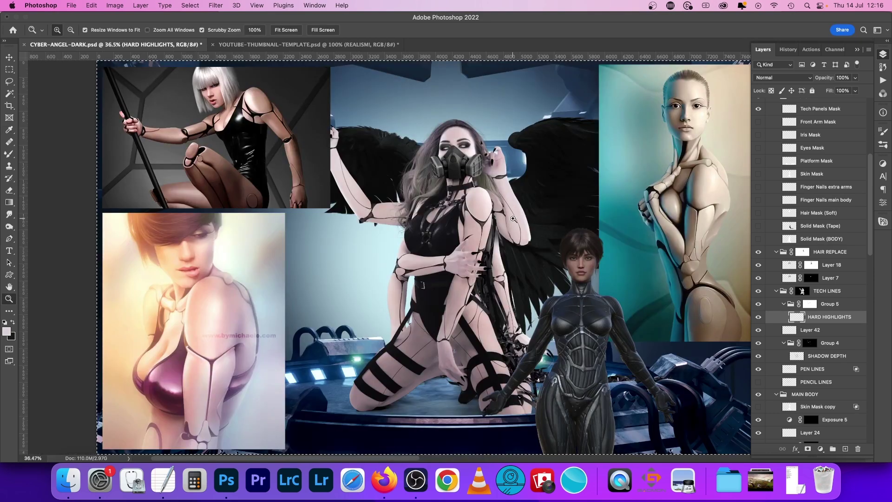
{"action": "left_click", "coordinate": [494, 205]}
{"action": "left_click", "coordinate": [9, 214]}
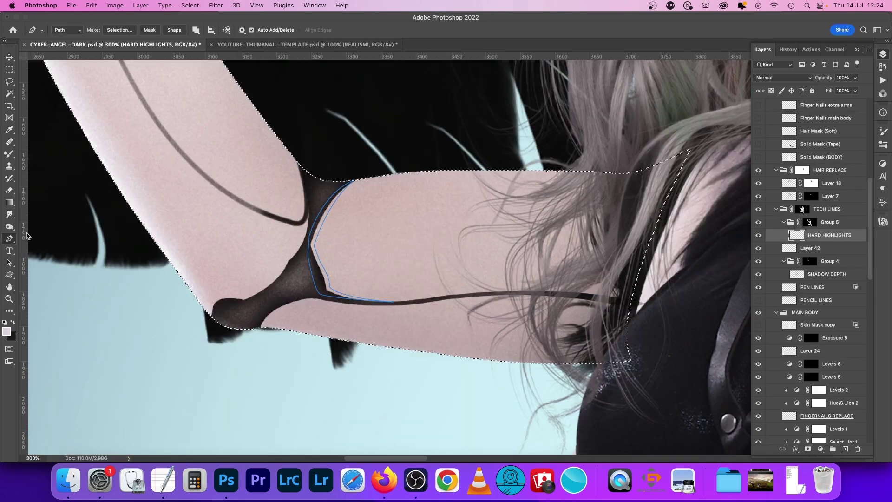
{"action": "key", "text": "Return"}
{"action": "right_click", "coordinate": [428, 232]}
{"action": "left_click", "coordinate": [443, 246]}
{"action": "left_click", "coordinate": [802, 209], "text": "super"}
{"action": "left_click", "coordinate": [802, 209]}
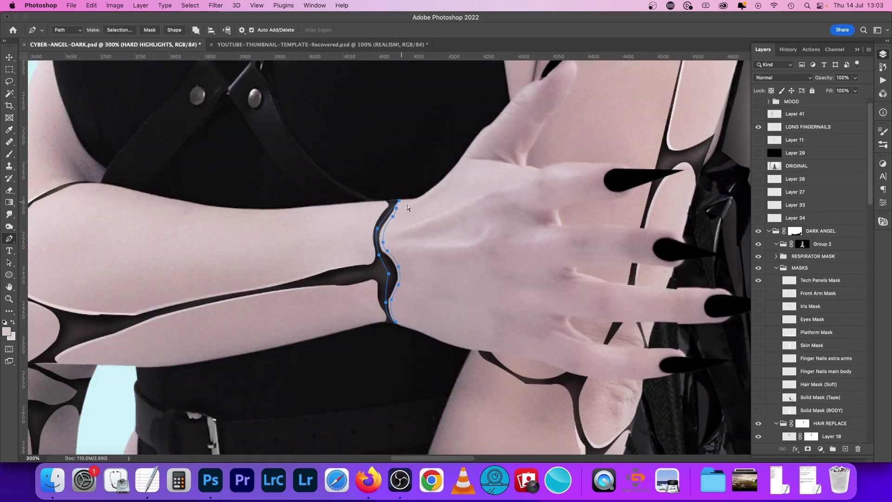
Step: Delete the front wrist's catch-light path, fill the one traced beneath the upper thigh strap on HARD HIGHLIGHTS, and clear it
{"action": "right_click", "coordinate": [424, 218]}
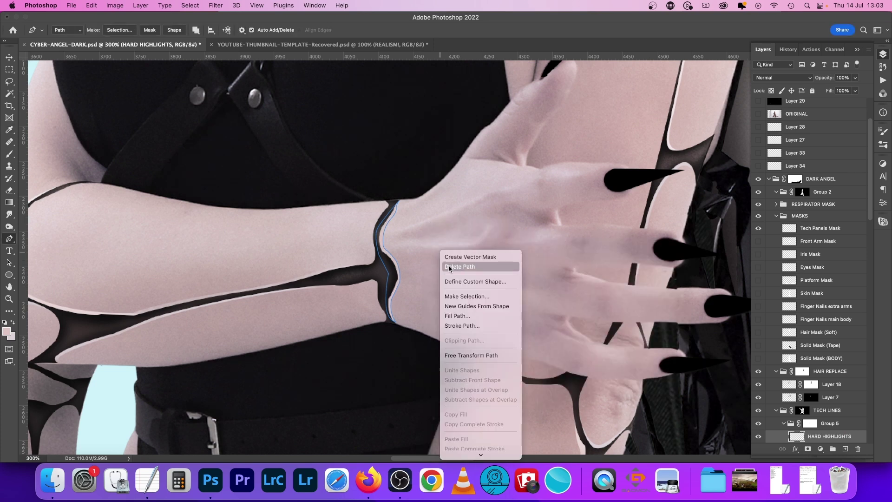
{"action": "left_click", "coordinate": [454, 260]}
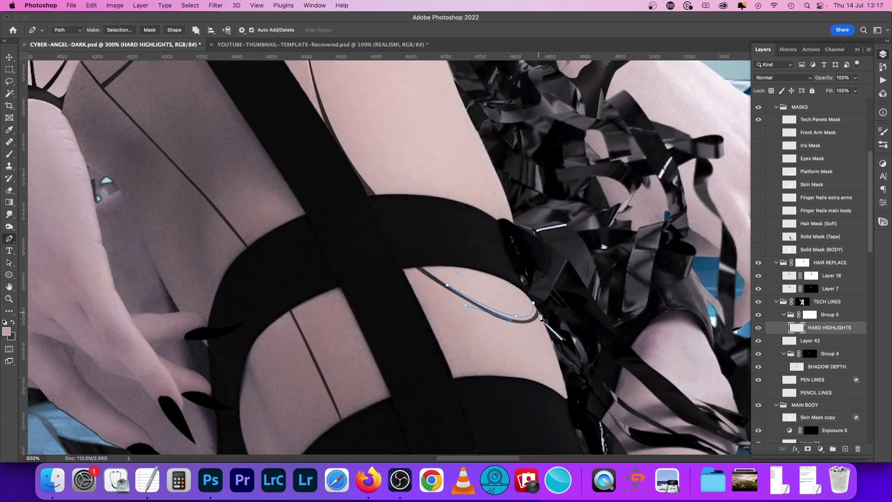
{"action": "right_click", "coordinate": [510, 286]}
{"action": "left_click", "coordinate": [545, 352]}
{"action": "key", "text": "Return"}
{"action": "right_click", "coordinate": [508, 268]}
{"action": "left_click", "coordinate": [492, 236]}
Step: Adjust the highlight colour and fill another panel-line catch-light on the HARD HIGHLIGHTS layer
{"action": "key", "text": "b"}
{"action": "left_click", "coordinate": [6, 331]}
{"action": "left_click", "coordinate": [188, 52]}
{"action": "left_click", "coordinate": [382, 36]}
{"action": "key", "text": "p"}
{"action": "right_click", "coordinate": [494, 272]}
{"action": "left_click", "coordinate": [529, 339]}
{"action": "key", "text": "Return"}
{"action": "right_click", "coordinate": [512, 265]}
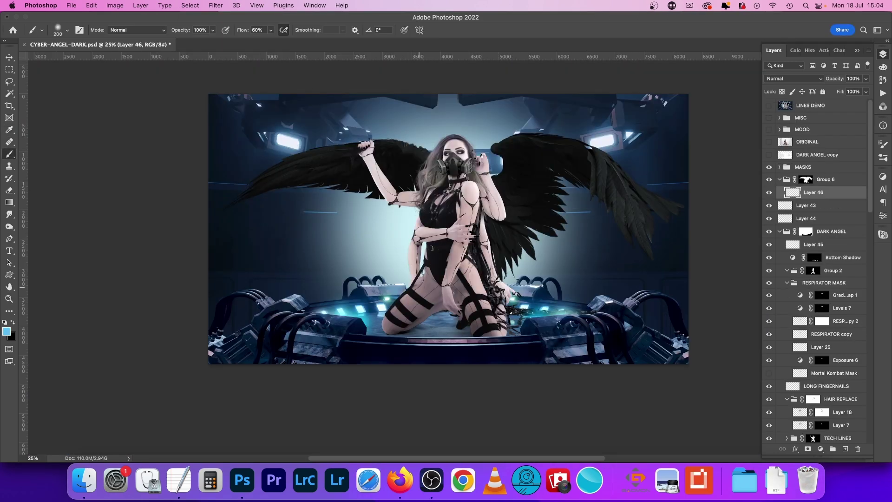
Step: Paint blue light along the kneeling leg on Layer 46 and set the layer's blend mode to Soft Light
{"action": "key", "text": "bracketleft"}
{"action": "left_click_drag", "start_coordinate": [823, 192], "coordinate": [818, 180]}
{"action": "key", "text": "super+plus"}
{"action": "key", "text": "super+plus"}
{"action": "key", "text": "super+plus"}
{"action": "left_click_drag", "start_coordinate": [336, 324], "coordinate": [401, 197]}
{"action": "left_click", "coordinate": [797, 79]}
{"action": "left_click", "coordinate": [795, 209]}
Step: Brush more soft blue light onto the thighs and hips on Layer 46, enlarging the brush to 150
{"action": "key", "text": "bracketright"}
{"action": "key", "text": "bracketright"}
{"action": "key", "text": "bracketright"}
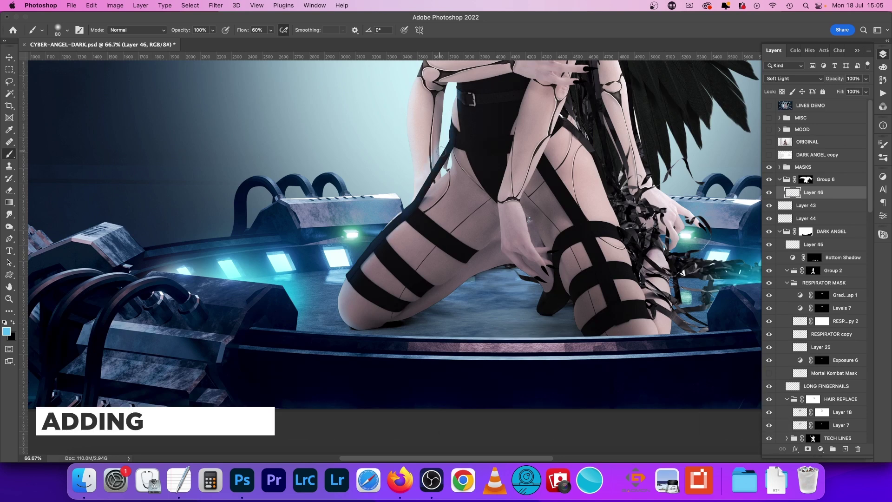
{"action": "key", "text": "e"}
{"action": "key", "text": "b"}
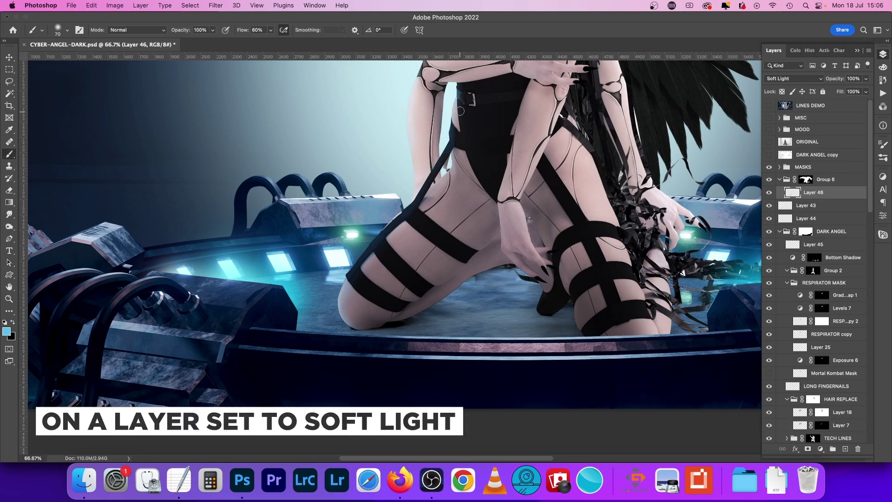
{"action": "key", "text": "bracketright"}
{"action": "key", "text": "bracketright"}
{"action": "key", "text": "bracketright"}
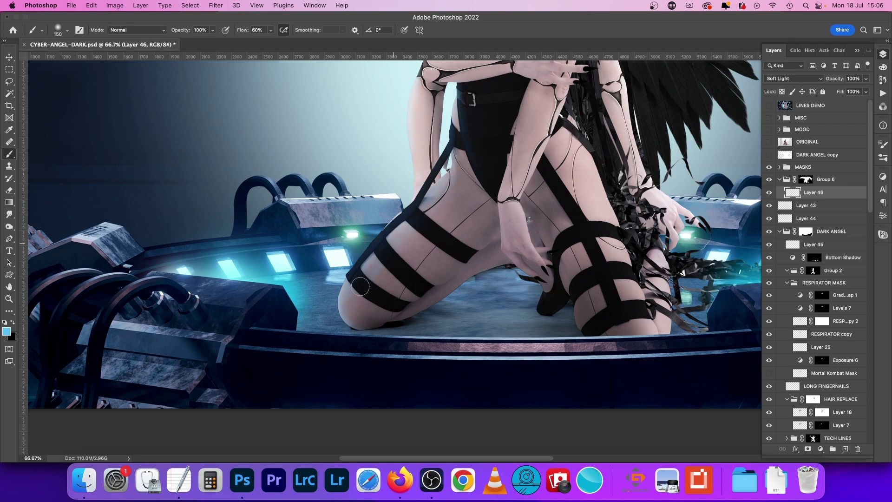
Step: Check the blue lighting on the figure at wider zoom and keep Soft Light on Layer 46
{"action": "key", "text": "super+minus"}
{"action": "key", "text": "super+minus"}
{"action": "key", "text": "super+minus"}
{"action": "key", "text": "super+plus"}
{"action": "left_click", "coordinate": [794, 78]}
{"action": "left_click", "coordinate": [791, 78]}
{"action": "left_click_drag", "start_coordinate": [504, 214], "coordinate": [487, 185]}
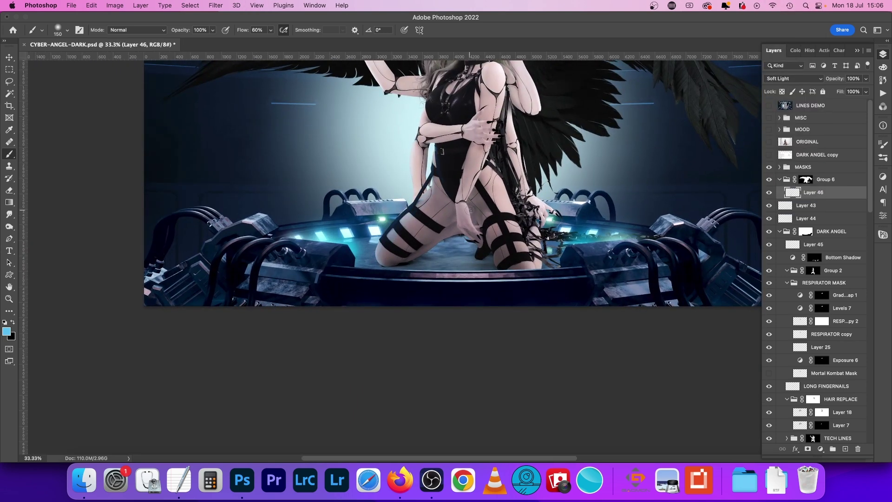
Step: Load the Front Arm Mask as a selection, paint blue light on the crossed forearm and elbow on Layer 46, and deselect
{"action": "left_click", "coordinate": [779, 167]}
{"action": "left_click", "coordinate": [792, 204], "text": "super"}
{"action": "left_click", "coordinate": [779, 167]}
{"action": "left_click", "coordinate": [780, 167]}
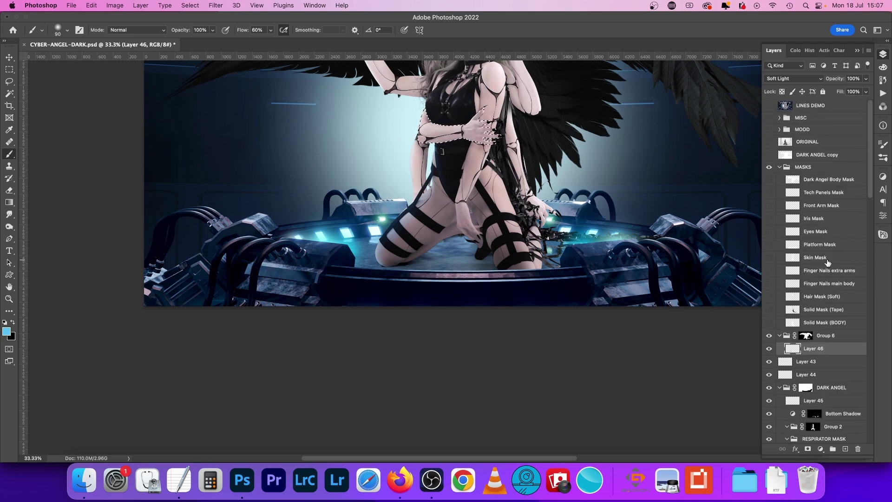
{"action": "key", "text": "super+plus"}
{"action": "key", "text": "super+plus"}
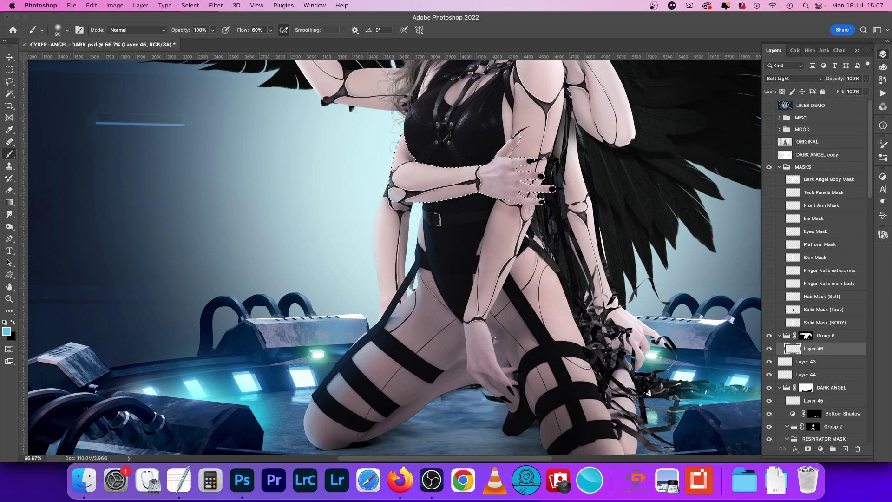
{"action": "key", "text": "super+d"}
{"action": "key", "text": "super+minus"}
{"action": "key", "text": "super+minus"}
{"action": "key", "text": "super+minus"}
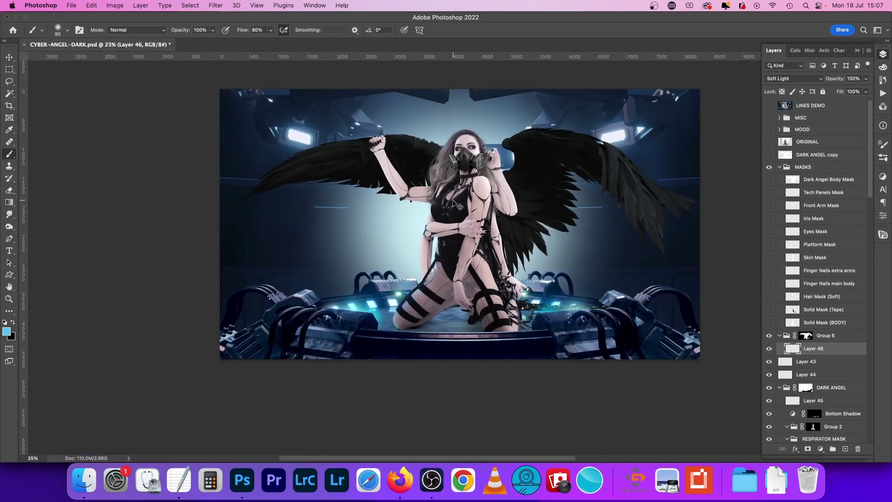
Step: Try another blend mode for the blue light on Layer 46
{"action": "key", "text": "super+plus"}
{"action": "key", "text": "super+plus"}
{"action": "left_click", "coordinate": [796, 80]}
{"action": "left_click", "coordinate": [797, 71]}
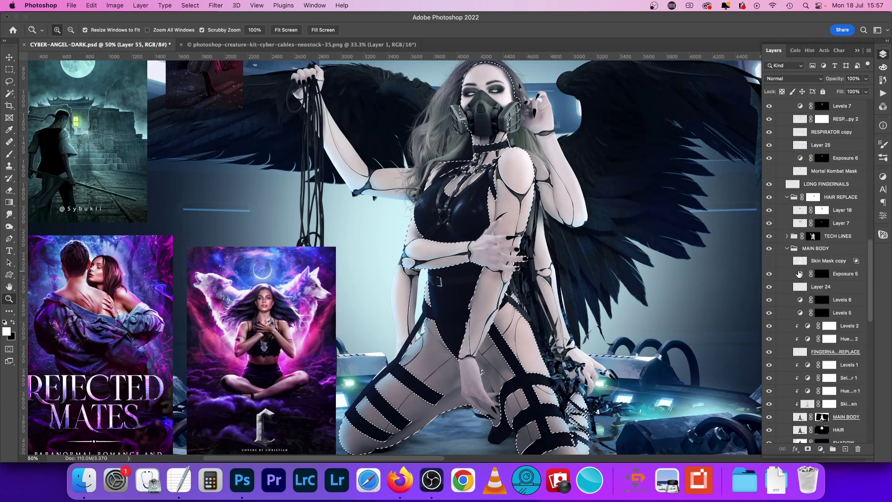
Step: Combine the arm and body masks into one selection, adding the Solid Mask (BODY) layer's outline
{"action": "scroll", "coordinate": [799, 274], "scroll_direction": "down", "scroll_amount": 10}
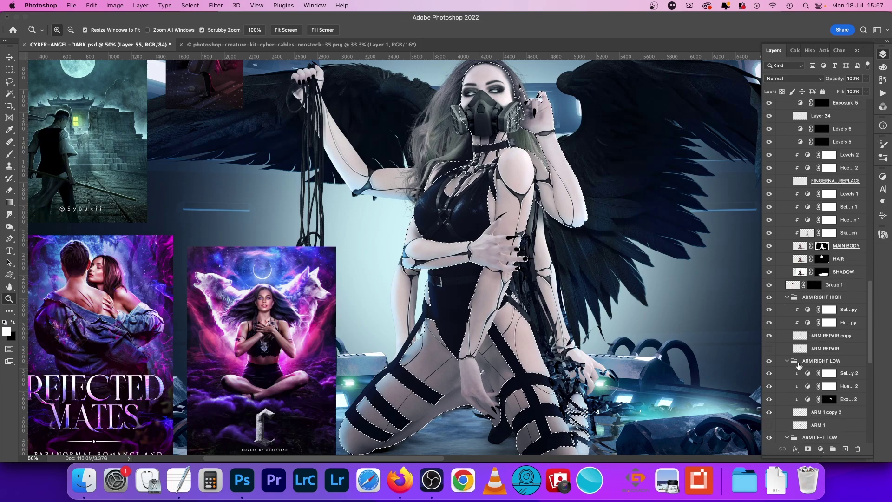
{"action": "scroll", "coordinate": [801, 363], "scroll_direction": "up", "scroll_amount": 10}
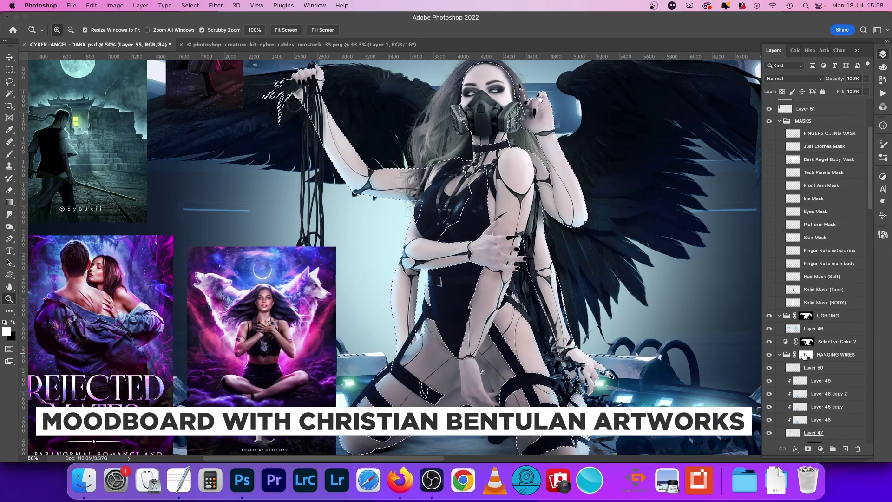
{"action": "scroll", "coordinate": [808, 235], "scroll_direction": "down", "scroll_amount": 3}
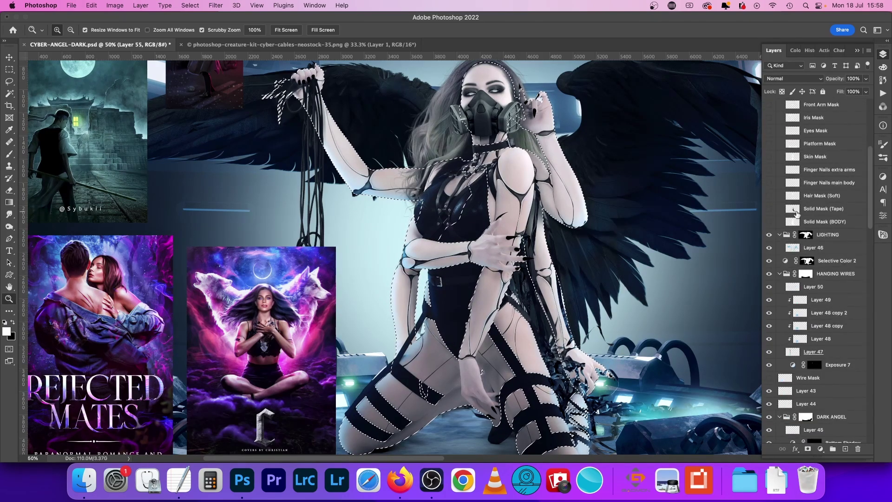
{"action": "scroll", "coordinate": [793, 249], "scroll_direction": "up", "scroll_amount": 1}
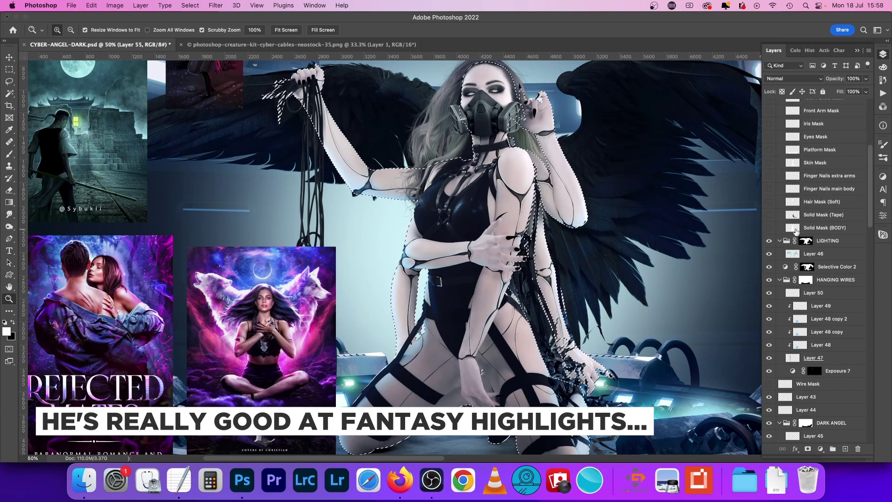
{"action": "left_click", "coordinate": [792, 229], "text": "shift+super"}
Step: Create a new layer named BODY + SKIN MASK at the top of the MASKS group from the combined selection
{"action": "scroll", "coordinate": [715, 243], "scroll_direction": "up", "scroll_amount": 3}
{"action": "scroll", "coordinate": [812, 254], "scroll_direction": "up", "scroll_amount": 7}
{"action": "left_click", "coordinate": [811, 250]}
{"action": "key", "text": "ctrl+shift+n"}
{"action": "type", "text": "BODY + SKIN MASK"}
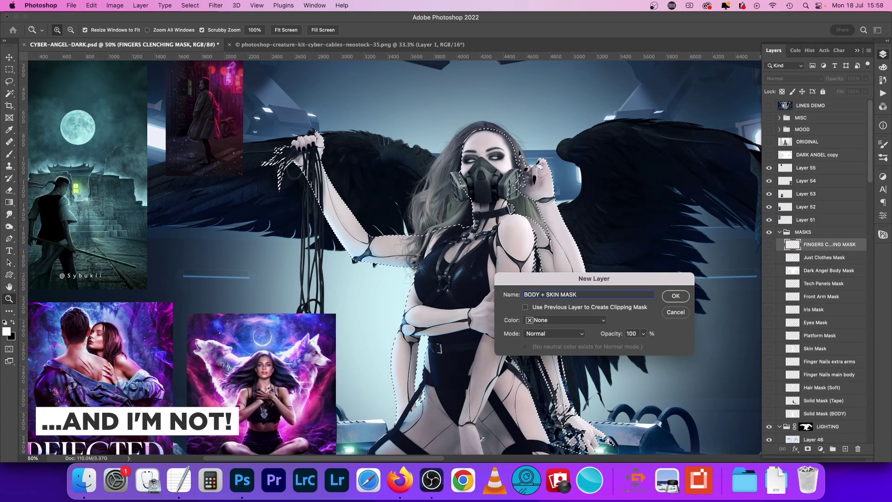
{"action": "key", "text": "Return"}
{"action": "key", "text": "super+minus"}
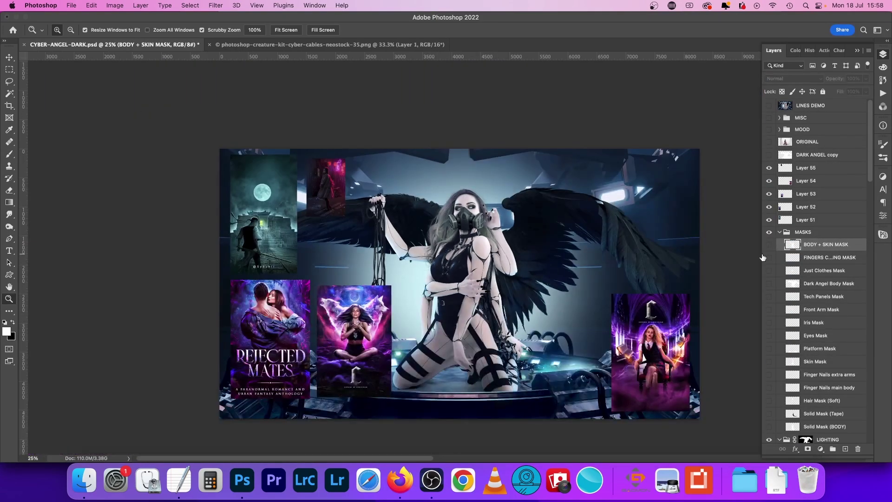
Step: Expand the combined body selection slightly beyond the figure's outline
{"action": "left_click", "coordinate": [190, 5]}
{"action": "mouse_move", "coordinate": [200, 141]}
{"action": "left_click", "coordinate": [346, 161]}
{"action": "key", "text": "Return"}
{"action": "left_click_drag", "start_coordinate": [428, 306], "coordinate": [520, 307]}
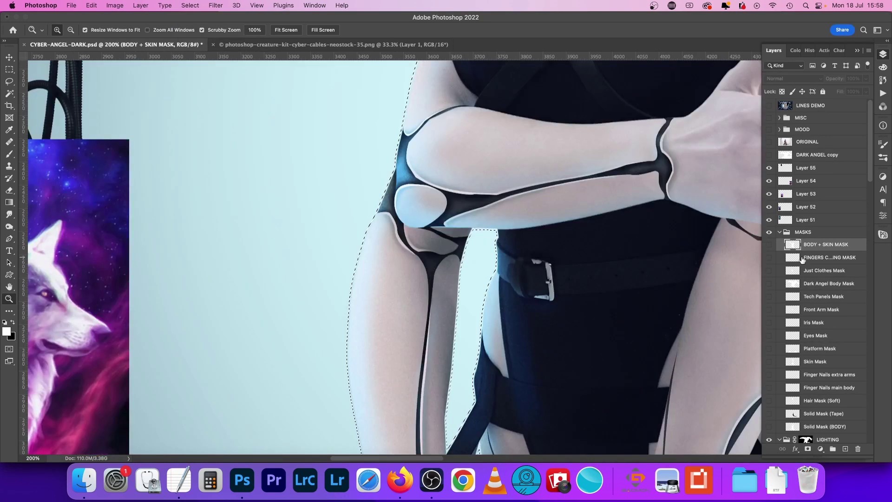
Step: Create a new layer named EDGE HIGHLIGHTS directly above the BACKGROUND CONSTRUCT group
{"action": "scroll", "coordinate": [799, 260], "scroll_direction": "down", "scroll_amount": 20}
{"action": "left_click", "coordinate": [782, 303]}
{"action": "key", "text": "ctrl+shift+n"}
{"action": "type", "text": "EDGE HIGHLIGHTS"}
{"action": "key", "text": "Return"}
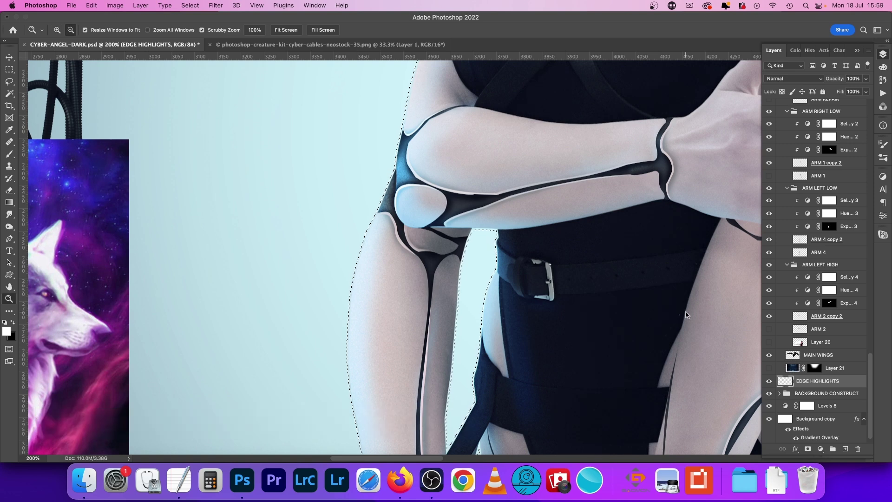
Step: Fill the expanded body outline with white on EDGE HIGHLIGHTS and duplicate the layer
{"action": "key", "text": "super+minus"}
{"action": "key", "text": "super+minus"}
{"action": "key", "text": "super+minus"}
{"action": "key", "text": "ctrl+j"}
{"action": "key", "text": "v"}
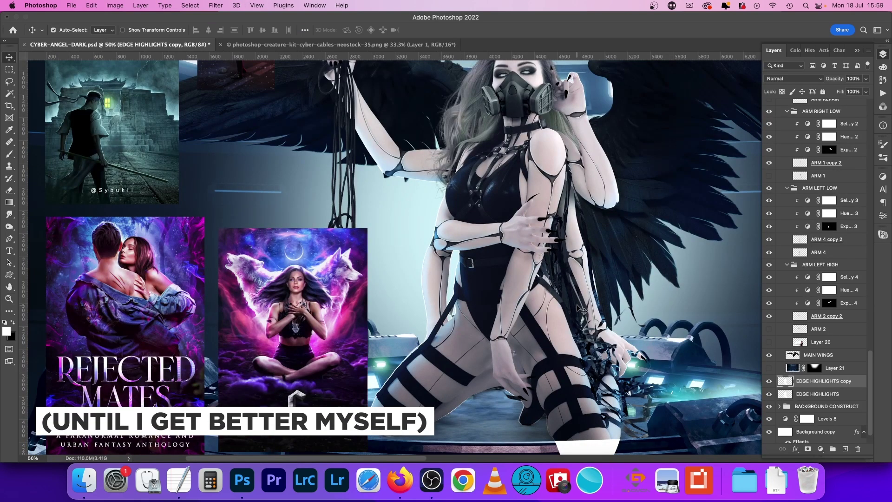
Step: Group both EDGE HIGHLIGHTS layers and move the group up beside the MAIN WINGS layer
{"action": "left_click", "coordinate": [808, 394], "text": "shift"}
{"action": "key", "text": "super+g"}
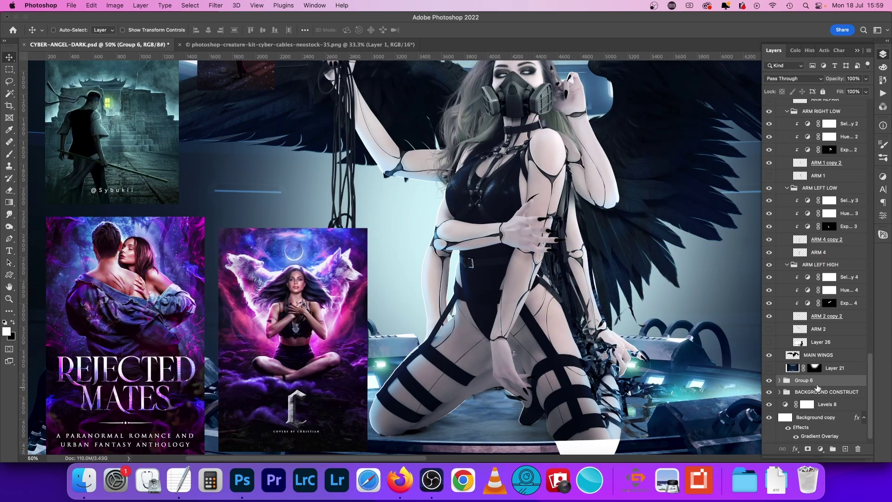
{"action": "left_click_drag", "start_coordinate": [817, 380], "coordinate": [818, 355]}
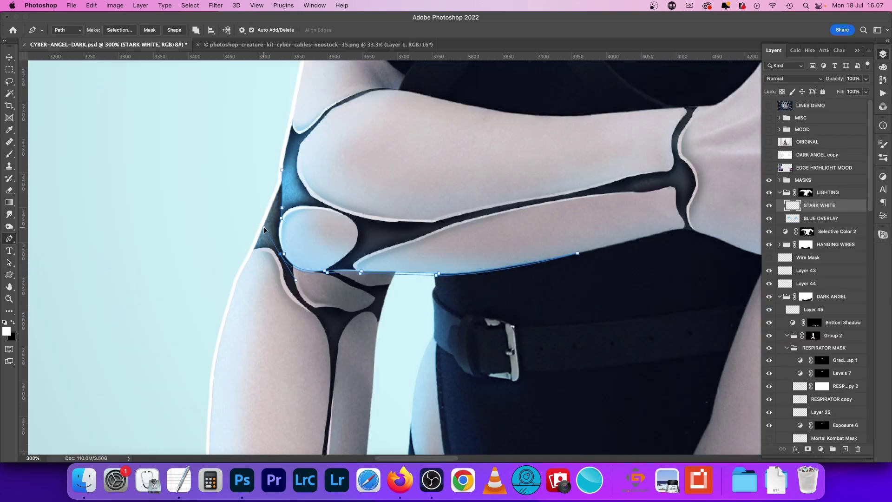
Step: Fill the traced lower edge of the crossed forearm with white on the STARK WHITE layer and delete the path
{"action": "right_click", "coordinate": [374, 191]}
{"action": "left_click", "coordinate": [438, 259]}
{"action": "key", "text": "Return"}
{"action": "right_click", "coordinate": [413, 195]}
{"action": "left_click", "coordinate": [426, 210]}
{"action": "key", "text": "super+space"}
{"action": "left_click", "coordinate": [279, 210]}
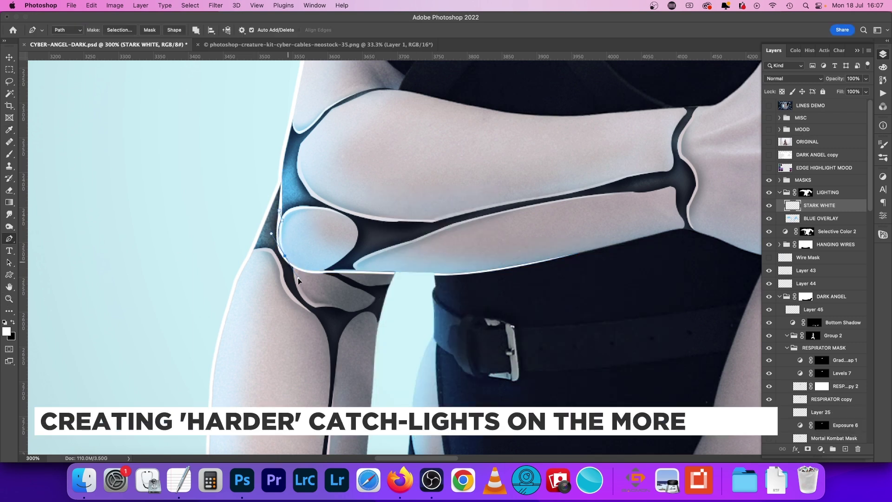
Step: Trace a hard catch-light around the outer edge of the crossed arm's elbow and fill it on the STARK WHITE layer
{"action": "left_click_drag", "start_coordinate": [285, 256], "coordinate": [294, 279]}
{"action": "left_click", "coordinate": [284, 255], "text": "alt"}
{"action": "left_click_drag", "start_coordinate": [280, 210], "coordinate": [284, 186]}
{"action": "right_click", "coordinate": [294, 205]}
{"action": "left_click", "coordinate": [314, 272]}
{"action": "key", "text": "Return"}
{"action": "key", "text": "BackSpace"}
Step: Add a thin pale highlight along the belt's lower edge and buckle on Layer 52 with a filled Pen path
{"action": "key", "text": "z"}
{"action": "right_click", "coordinate": [613, 259]}
{"action": "left_click", "coordinate": [631, 264]}
{"action": "left_click_drag", "start_coordinate": [420, 273], "coordinate": [458, 273]}
{"action": "left_click_drag", "start_coordinate": [801, 208], "coordinate": [810, 185]}
{"action": "left_click", "coordinate": [356, 282]}
{"action": "key", "text": "p"}
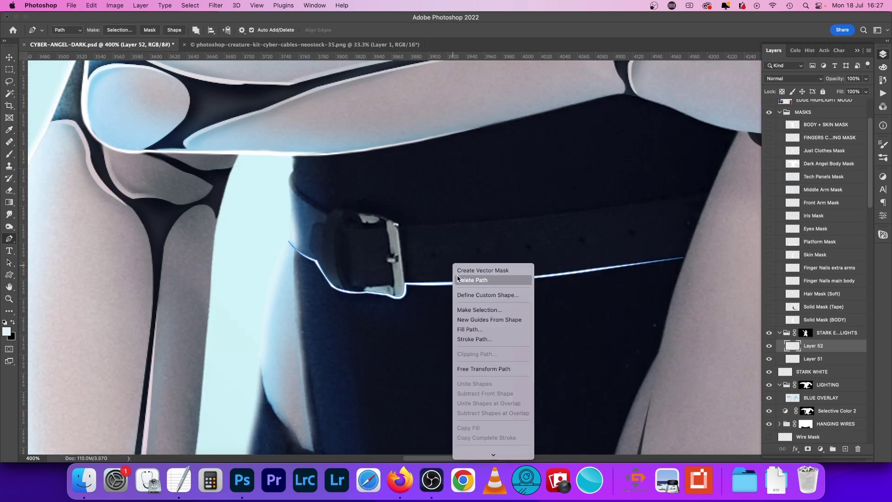
{"action": "key", "text": "Escape"}
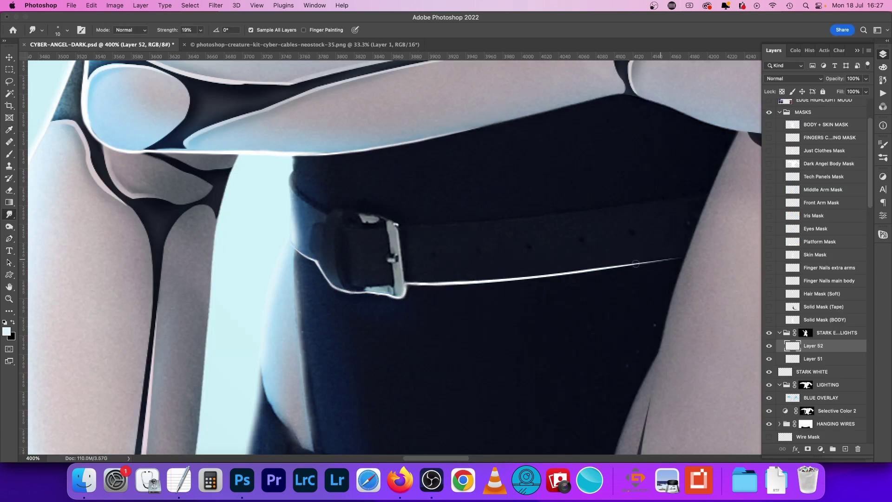
Step: Soften the belt's edge highlight on Layer 52 with the Eraser at 15% flow
{"action": "key", "text": "super+0"}
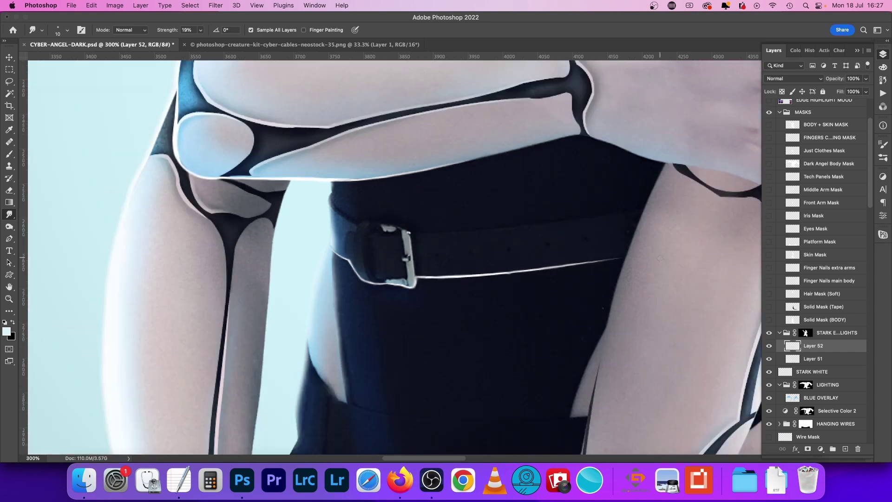
{"action": "key", "text": "super+1"}
{"action": "left_click", "coordinate": [8, 190]}
{"action": "key", "text": "super+plus"}
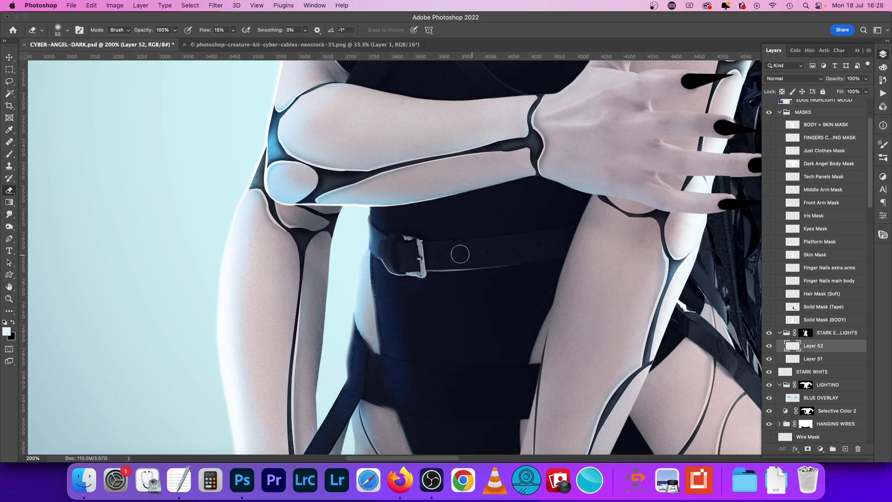
{"action": "key", "text": "super+minus"}
{"action": "key", "text": "super+minus"}
{"action": "key", "text": "super+minus"}
{"action": "key", "text": "super+minus"}
{"action": "key", "text": "super+plus"}
{"action": "key", "text": "super+plus"}
{"action": "scroll", "coordinate": [476, 261], "scroll_direction": "up", "scroll_amount": 2}
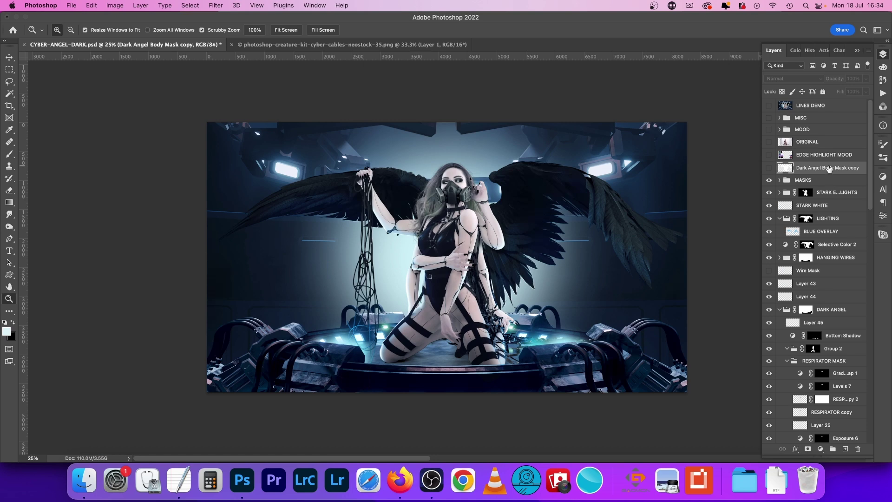
Step: Move the Dark Angel Body Mask copy layer directly beneath the DARK ANGEL group and collapse that group
{"action": "left_click_drag", "start_coordinate": [829, 169], "coordinate": [824, 317]}
{"action": "left_click", "coordinate": [779, 309]}
{"action": "left_click", "coordinate": [769, 309]}
Step: Duplicate the Dark Angel Body Mask copy layer and blur the duplicate into a wide white glow around the figure and wings
{"action": "key", "text": "super+j"}
{"action": "left_click", "coordinate": [216, 5]}
{"action": "left_click", "coordinate": [367, 168]}
{"action": "left_click_drag", "start_coordinate": [747, 227], "coordinate": [759, 228]}
{"action": "left_click", "coordinate": [822, 101]}
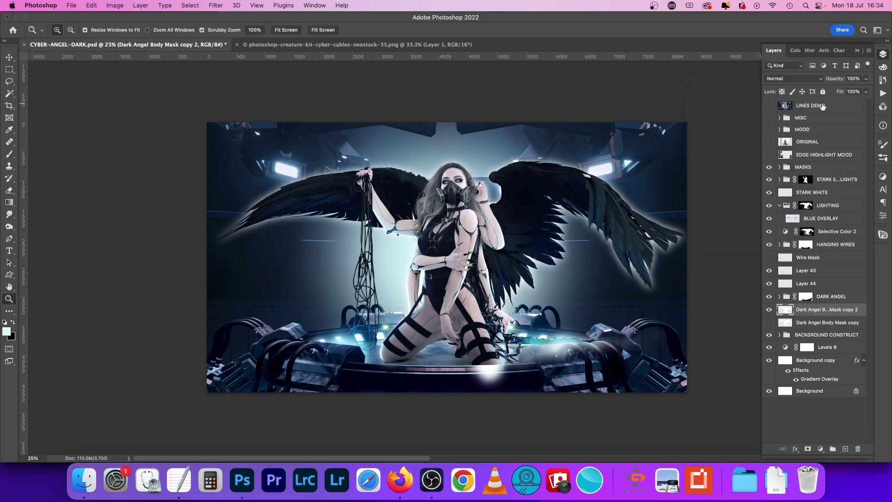
Step: Set the blurred glow layer to Overlay and add a black layer mask that hides it
{"action": "left_click", "coordinate": [794, 78]}
{"action": "left_click", "coordinate": [790, 192]}
{"action": "left_click", "coordinate": [808, 449], "text": "alt"}
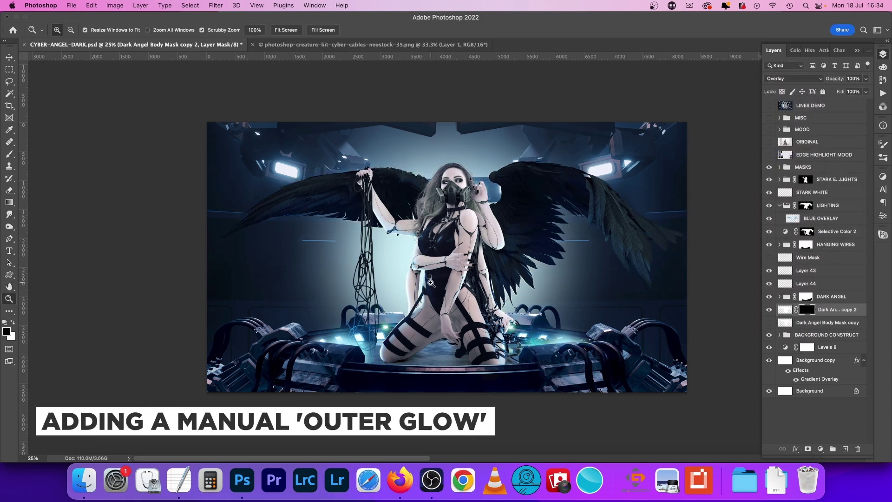
Step: Paint the outer glow back in around the figure on the layer mask with a large soft brush at 100% flow
{"action": "key", "text": "b"}
{"action": "right_click", "coordinate": [431, 283]}
{"action": "left_click", "coordinate": [270, 30]}
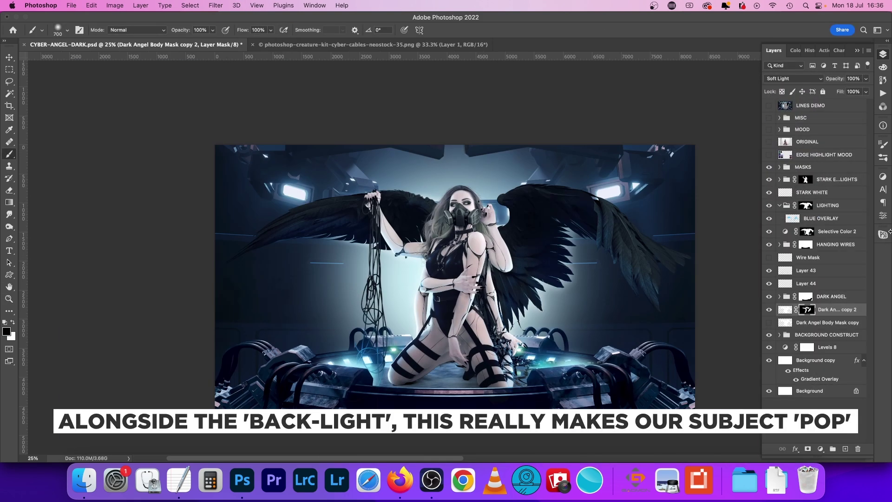
Step: Add a new layer above the stark edge highlights and dab light cyan glows beside the figure's legs with a 2500 px soft brush
{"action": "left_click", "coordinate": [845, 449]}
{"action": "left_click", "coordinate": [7, 331]}
{"action": "key", "text": "Return"}
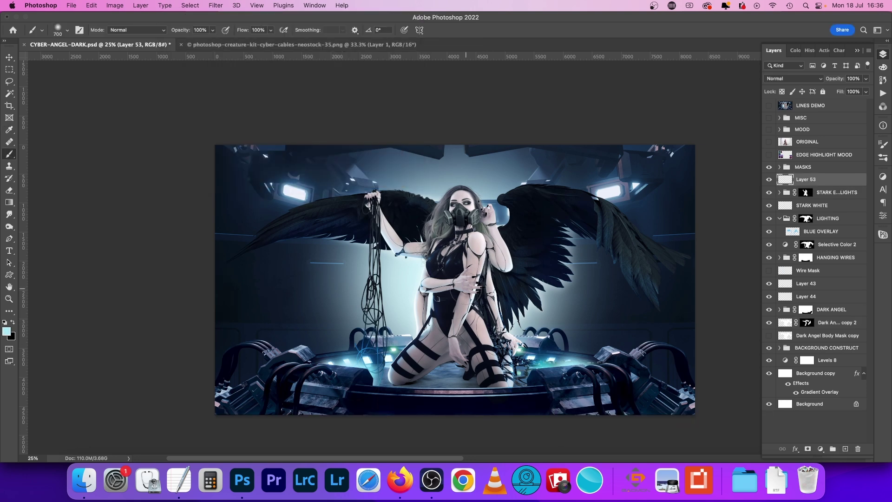
{"action": "key", "text": "bracketright"}
{"action": "key", "text": "bracketright"}
{"action": "key", "text": "bracketright"}
{"action": "key", "text": "bracketright"}
{"action": "key", "text": "bracketright"}
{"action": "left_click", "coordinate": [374, 339]}
{"action": "left_click", "coordinate": [539, 321]}
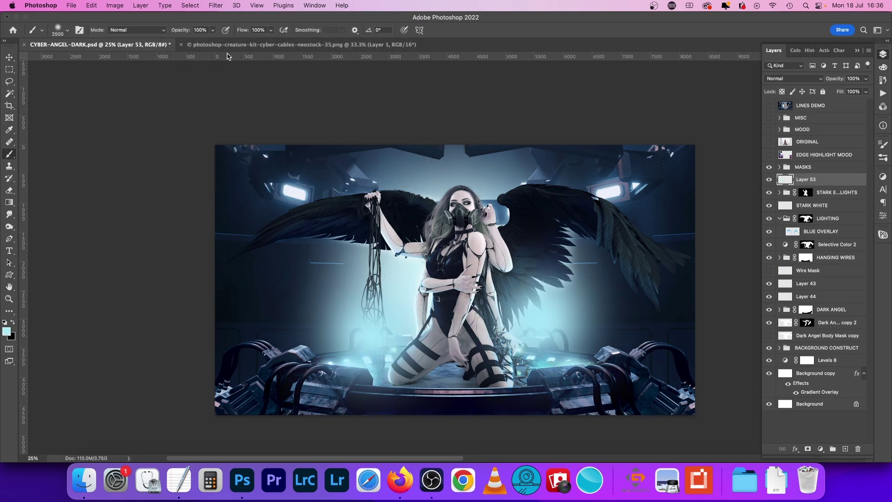
{"action": "key", "text": "super+z"}
{"action": "left_click", "coordinate": [543, 337]}
Step: Set the cyan glow layer's blend mode to Hard Light and compare the image with and without it
{"action": "left_click", "coordinate": [794, 78]}
{"action": "left_click", "coordinate": [788, 209]}
{"action": "left_click", "coordinate": [800, 78]}
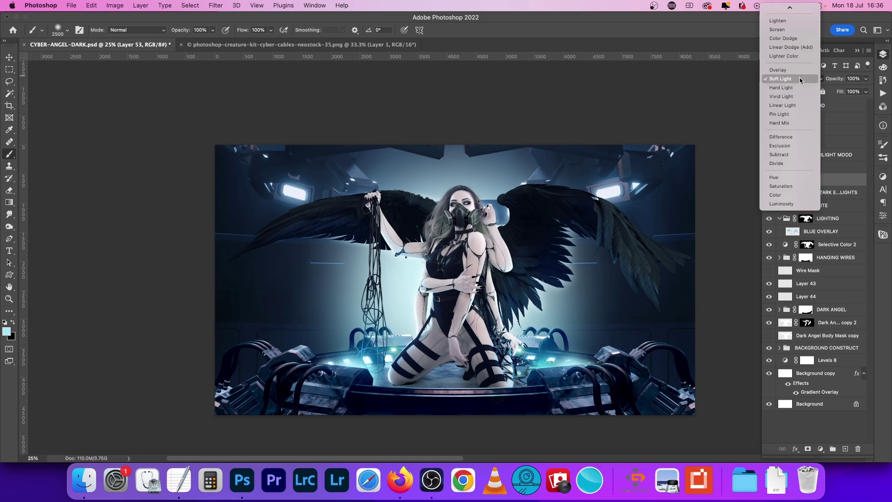
{"action": "left_click", "coordinate": [799, 88]}
{"action": "left_click", "coordinate": [769, 179]}
{"action": "left_click", "coordinate": [769, 180]}
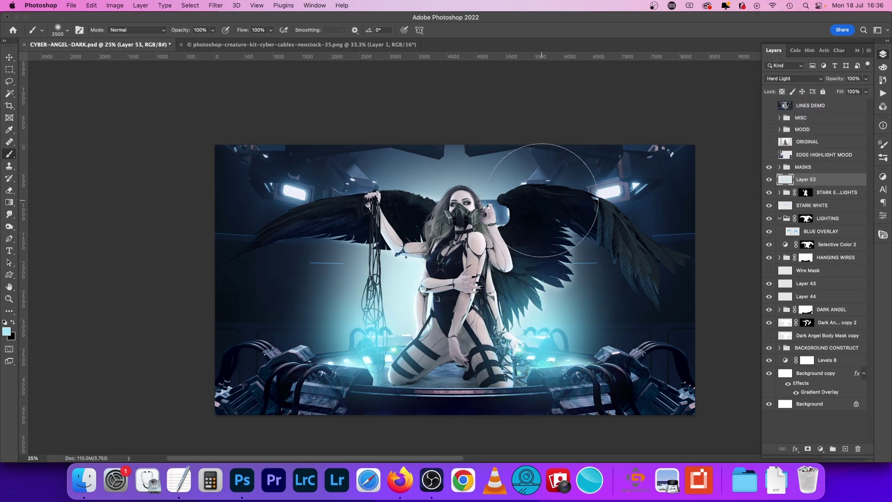
Step: Examine the cyan glow around the figure and wings at 100% and at full-image view
{"action": "key", "text": "z"}
{"action": "left_click_drag", "start_coordinate": [472, 303], "coordinate": [508, 264]}
{"action": "right_click", "coordinate": [508, 264]}
{"action": "left_click", "coordinate": [529, 269]}
{"action": "key", "text": "super+1"}
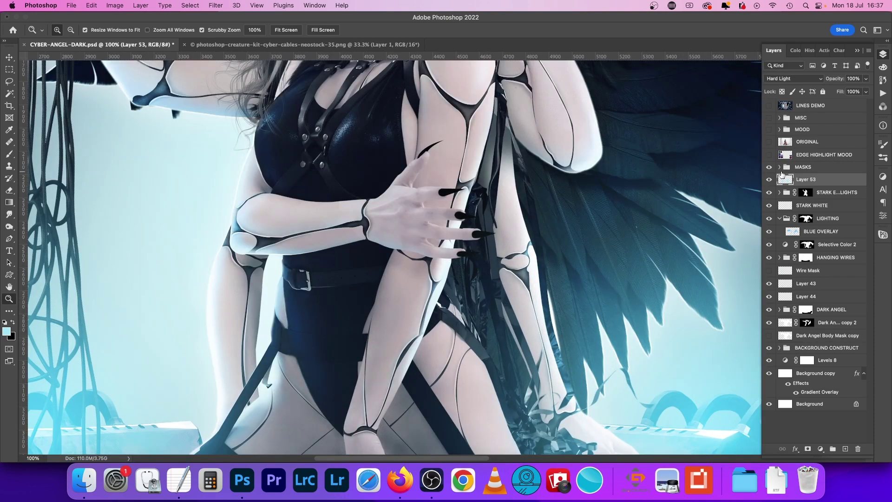
{"action": "right_click", "coordinate": [426, 248]}
{"action": "left_click", "coordinate": [446, 254]}
{"action": "right_click", "coordinate": [547, 172]}
{"action": "left_click", "coordinate": [565, 233]}
{"action": "right_click", "coordinate": [480, 205]}
{"action": "left_click", "coordinate": [498, 264]}
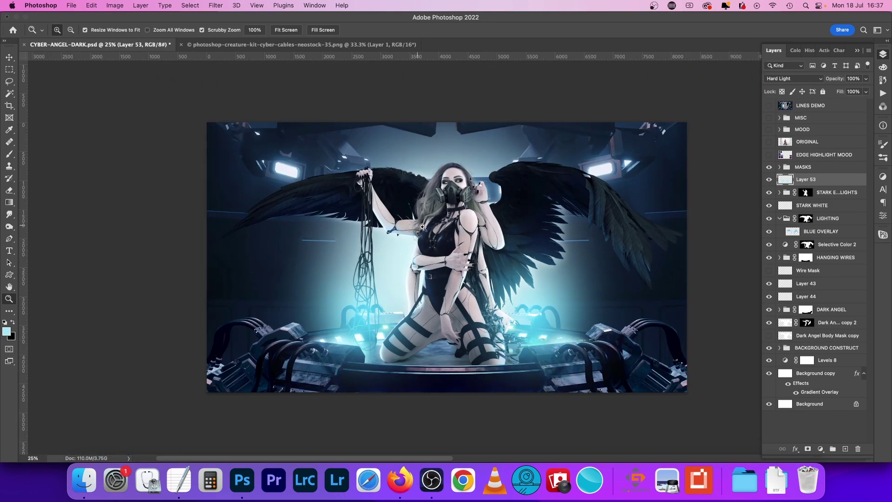
{"action": "left_click", "coordinate": [472, 283]}
{"action": "right_click", "coordinate": [522, 228]}
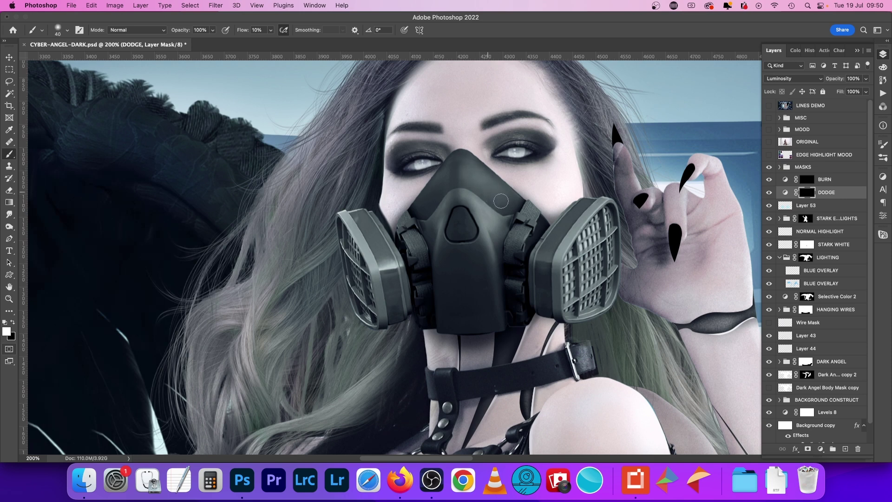
Step: Shrink the brush for dodging the fine highlights of the gas mask on the DODGE layer mask
{"action": "key", "text": "bracketleft"}
{"action": "key", "text": "bracketleft"}
{"action": "key", "text": "bracketleft"}
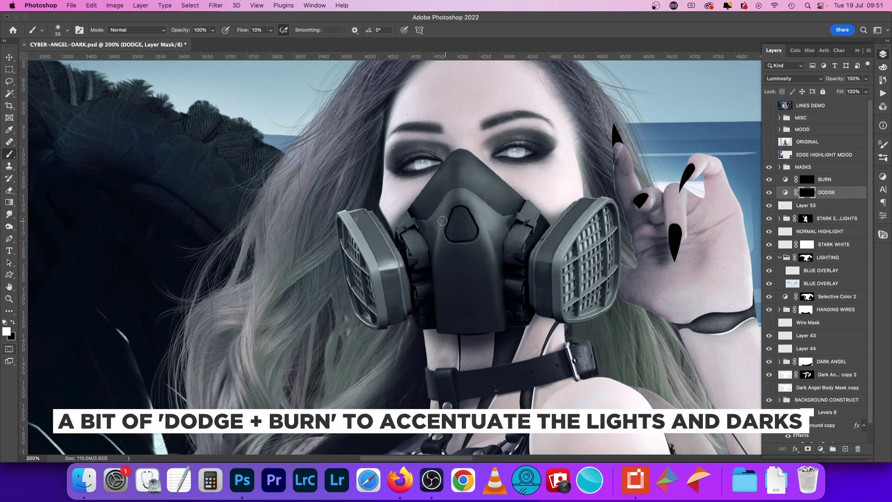
{"action": "key", "text": "bracketleft"}
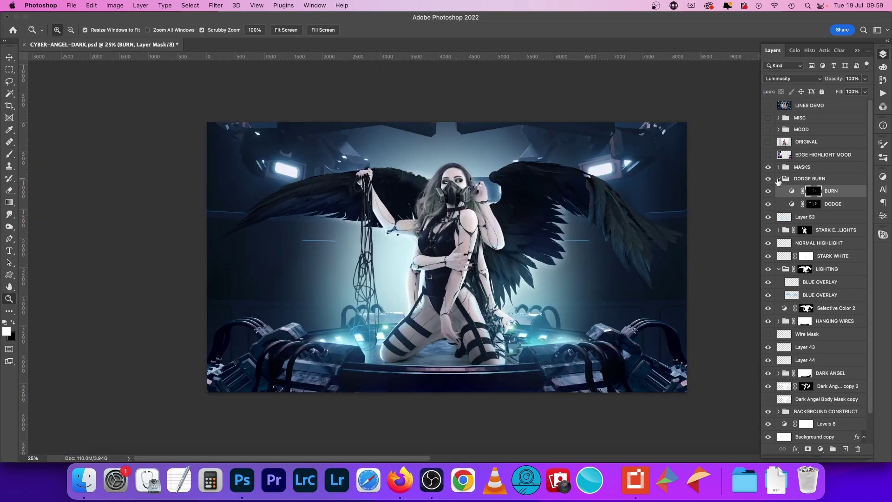
Step: Stamp all visible layers into a new layer above the DODGE BURN group and duplicate the stamped layer
{"action": "left_click", "coordinate": [771, 181]}
{"action": "key", "text": "super+alt+shift+e"}
{"action": "key", "text": "super+j"}
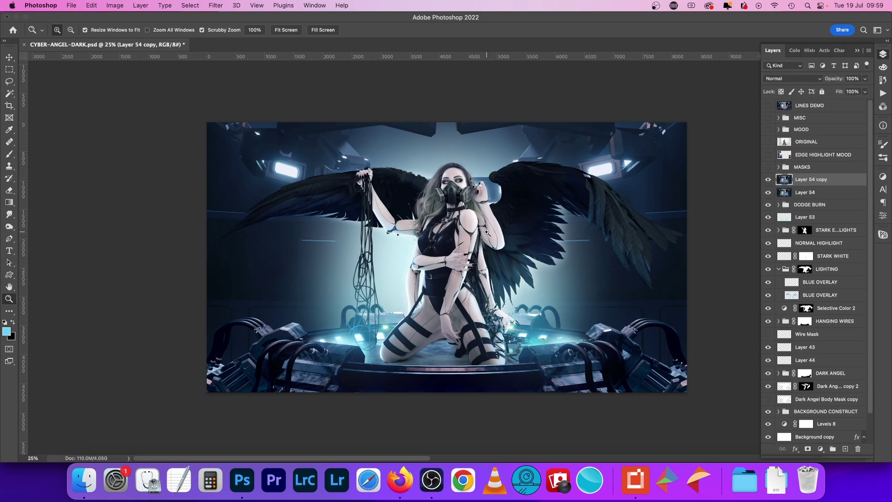
Step: Apply a High Pass filter with a 2.0 pixel radius to the stamped copy
{"action": "key", "text": "super+1"}
{"action": "left_click", "coordinate": [216, 5]}
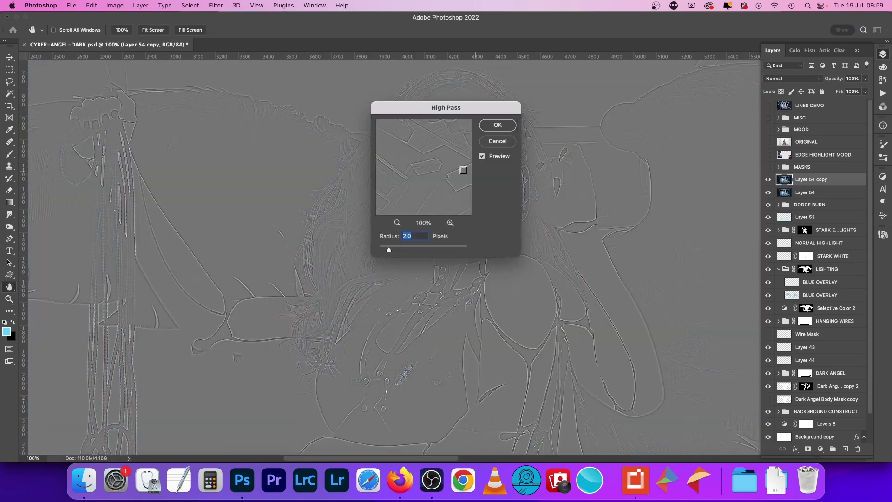
{"action": "key", "text": "Return"}
Step: Apply the Oil Paint filter to the High Pass layer with cleanliness 4.8, scale 0.1 and a slightly raised stylization
{"action": "left_click", "coordinate": [412, 273]}
{"action": "left_click", "coordinate": [215, 5]}
{"action": "mouse_move", "coordinate": [274, 184]}
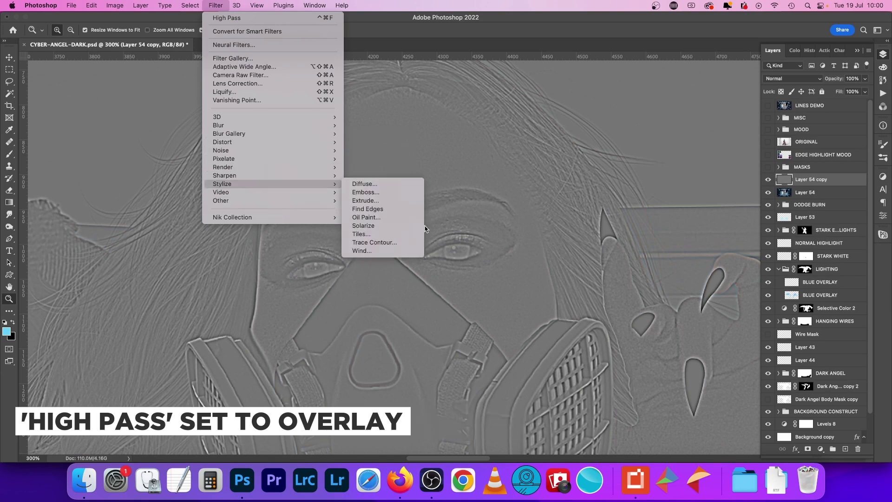
{"action": "left_click", "coordinate": [364, 217]}
{"action": "left_click_drag", "start_coordinate": [263, 314], "coordinate": [159, 315]}
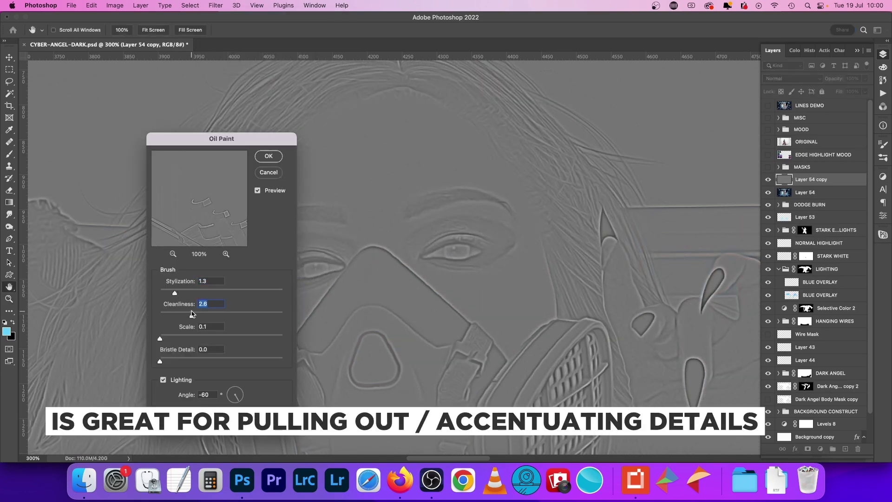
{"action": "left_click_drag", "start_coordinate": [215, 316], "coordinate": [219, 316]}
{"action": "left_click_drag", "start_coordinate": [175, 292], "coordinate": [188, 293]}
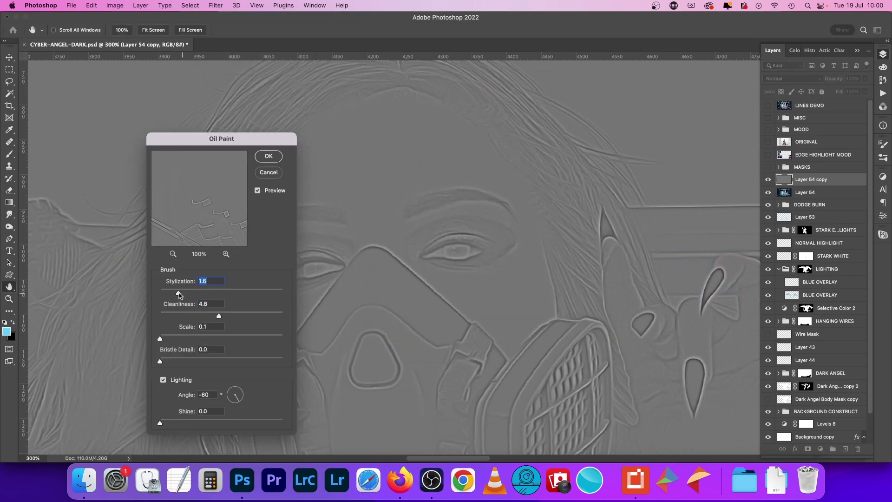
{"action": "left_click", "coordinate": [269, 156]}
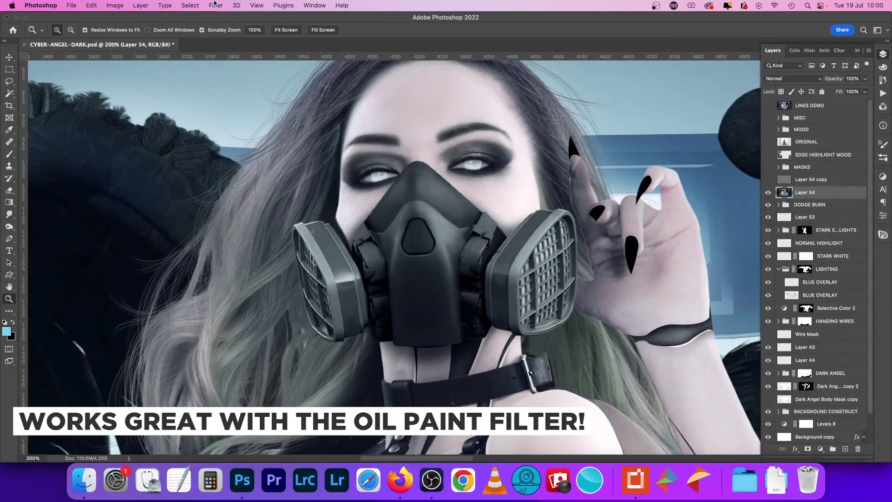
Step: Apply the Oil Paint filter to Layer 54 with stylization 3.6 and a reduced cleanliness
{"action": "left_click", "coordinate": [215, 5]}
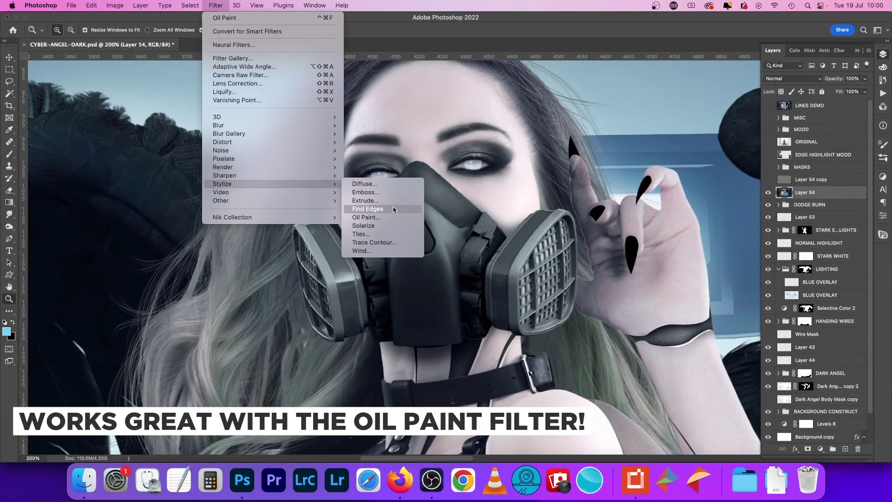
{"action": "left_click", "coordinate": [390, 227]}
{"action": "left_click_drag", "start_coordinate": [188, 291], "coordinate": [204, 291]}
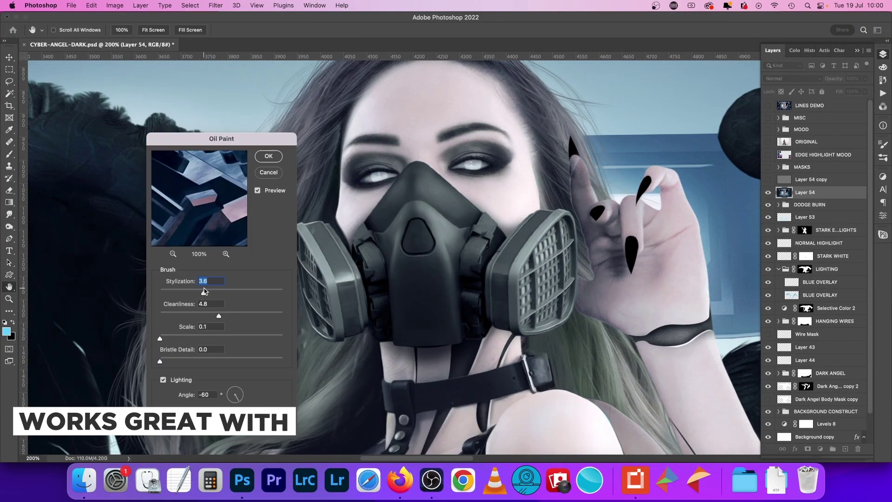
{"action": "left_click", "coordinate": [282, 313]}
{"action": "left_click", "coordinate": [192, 314]}
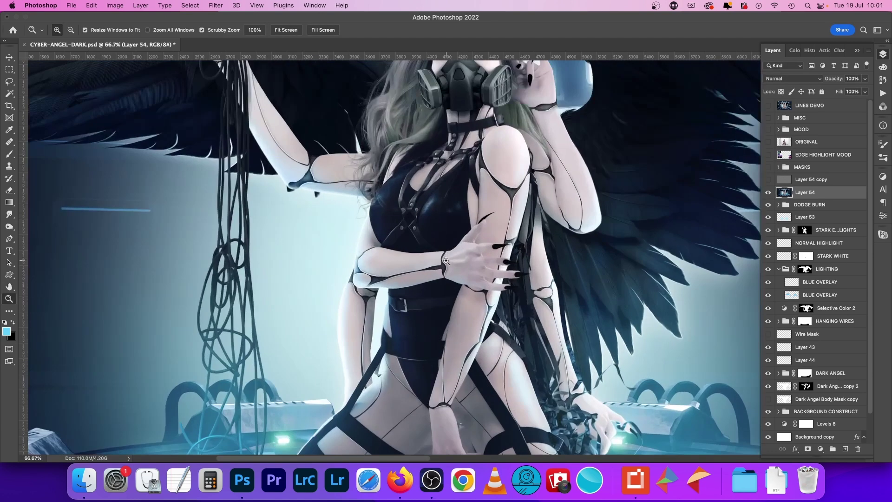
Step: Show the High Pass layer and set its blend mode to Overlay
{"action": "left_click", "coordinate": [767, 179]}
{"action": "left_click", "coordinate": [792, 79]}
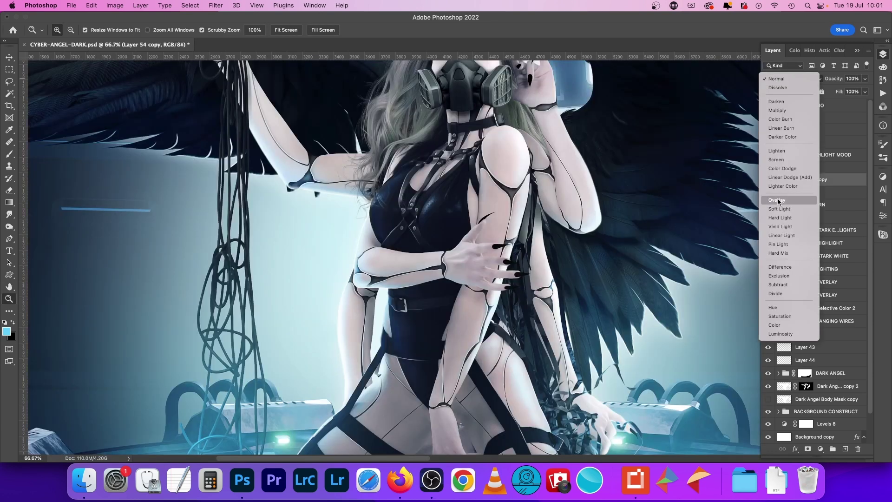
{"action": "left_click", "coordinate": [778, 200]}
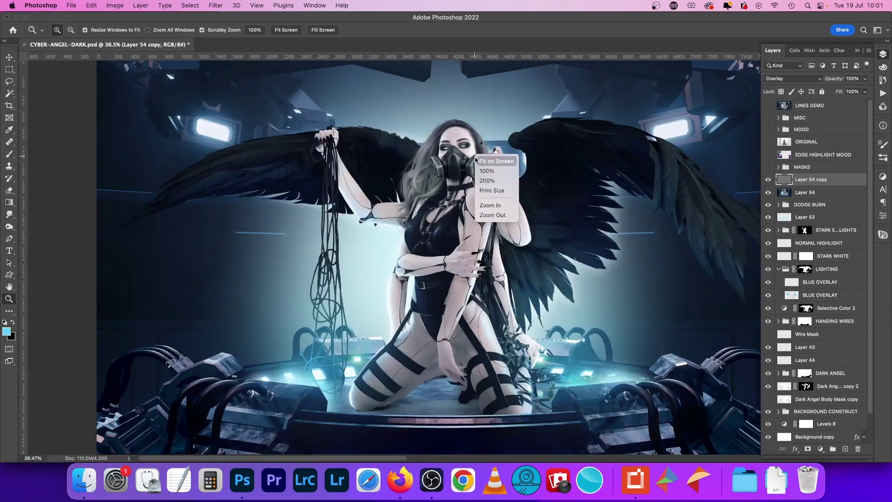
{"action": "right_click", "coordinate": [508, 212]}
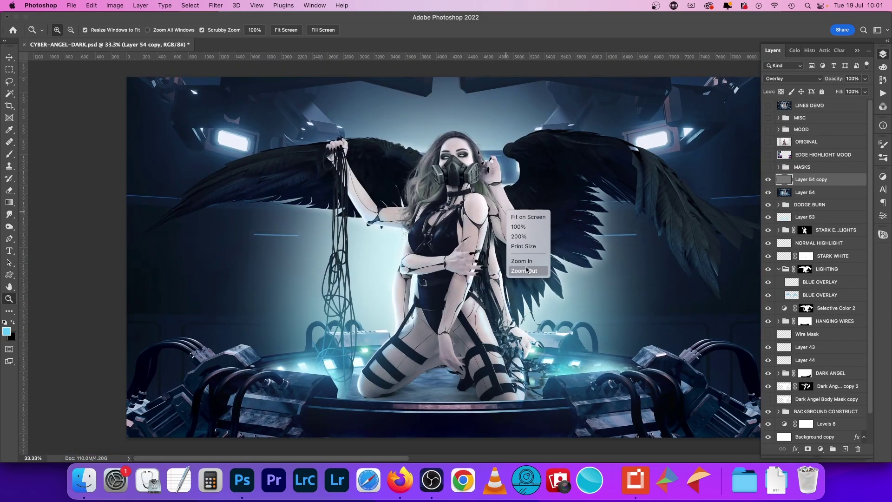
{"action": "left_click", "coordinate": [524, 270]}
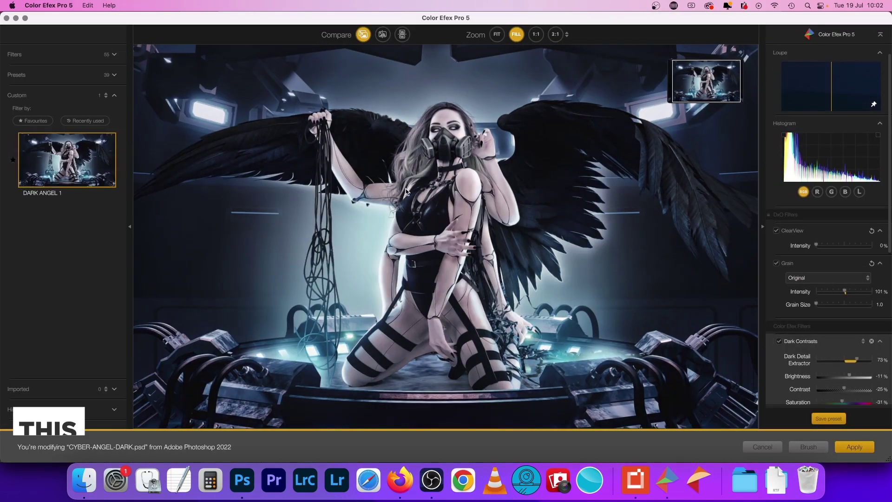
Step: Review the DARK ANGEL 1 preset on the image in Color Efex Pro 5
{"action": "scroll", "coordinate": [849, 220], "scroll_direction": "down", "scroll_amount": 5}
{"action": "scroll", "coordinate": [850, 220], "scroll_direction": "up", "scroll_amount": 5}
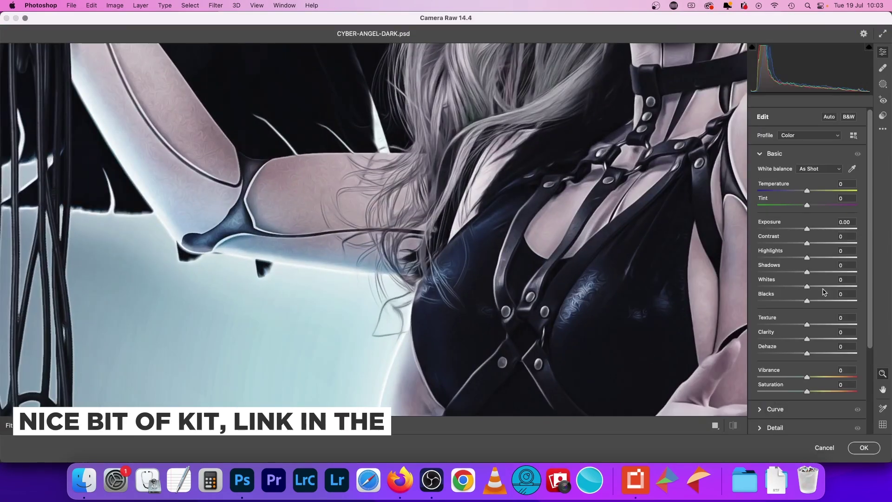
Step: In Camera Raw, set temperature -5, exposure +0.15, contrast -2, highlights +4, shadows +28, whites +1 and clarity +2
{"action": "left_click", "coordinate": [390, 247]}
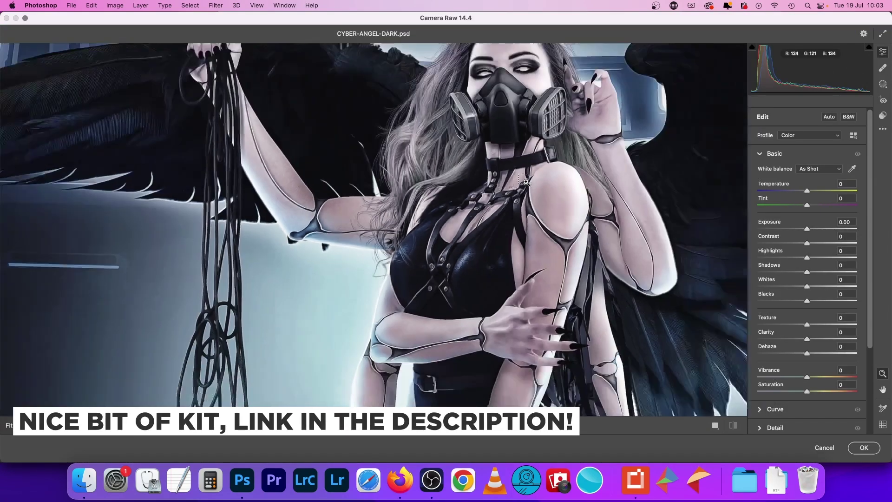
{"action": "left_click_drag", "start_coordinate": [807, 190], "coordinate": [806, 190]}
{"action": "left_click_drag", "start_coordinate": [807, 228], "coordinate": [809, 231]}
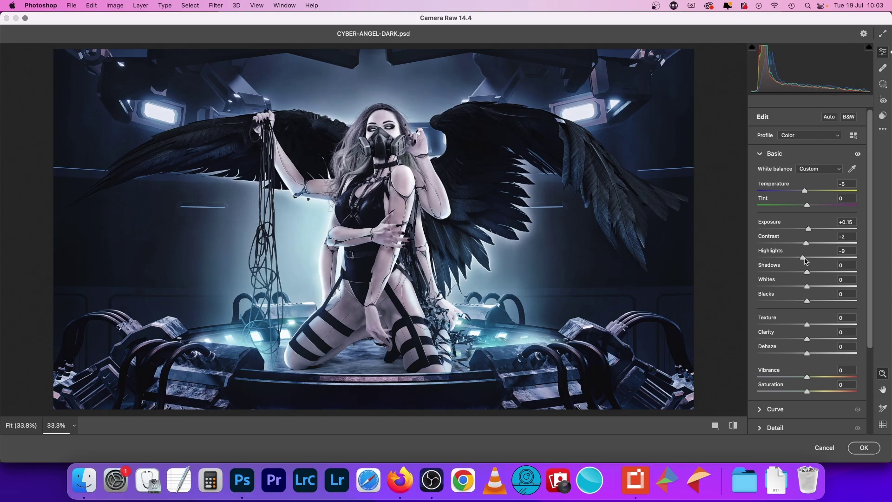
{"action": "left_click_drag", "start_coordinate": [810, 257], "coordinate": [810, 257]}
{"action": "mouse_move", "coordinate": [807, 272]}
{"action": "left_mouse_down"}
{"action": "mouse_move", "coordinate": [816, 256]}
{"action": "mouse_move", "coordinate": [805, 274]}
{"action": "left_mouse_up"}
{"action": "left_click_drag", "start_coordinate": [807, 339], "coordinate": [812, 321]}
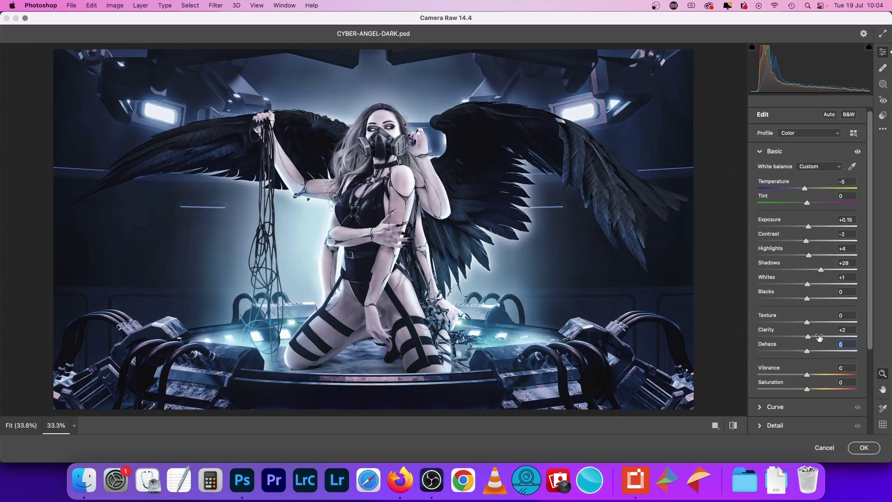
Step: Add grain to the image through the Camera Raw effects, judging it on the zoomed-in hand
{"action": "scroll", "coordinate": [819, 338], "scroll_direction": "down", "scroll_amount": 3}
{"action": "left_click", "coordinate": [759, 365]}
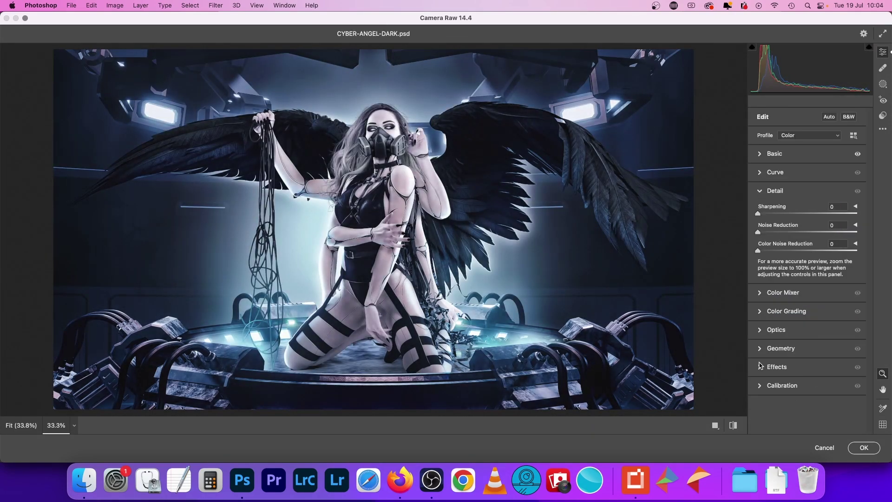
{"action": "left_click", "coordinate": [761, 368]}
{"action": "left_click", "coordinate": [395, 205]}
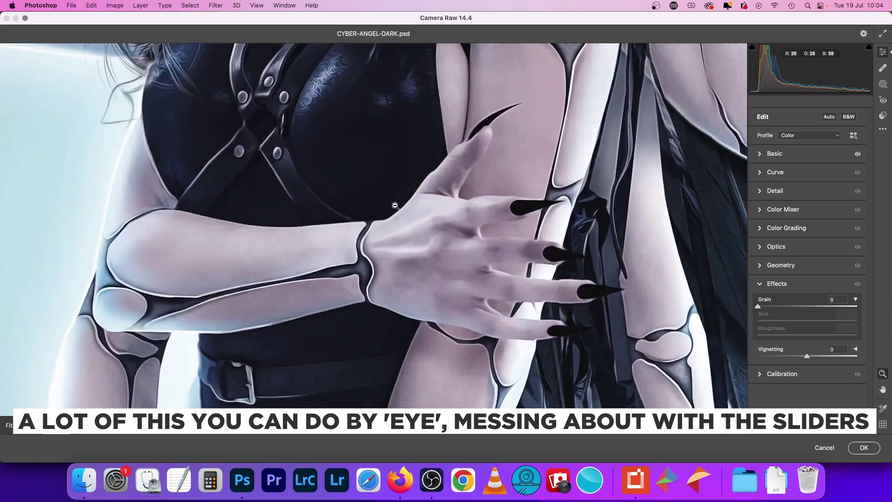
{"action": "left_click_drag", "start_coordinate": [778, 309], "coordinate": [780, 309]}
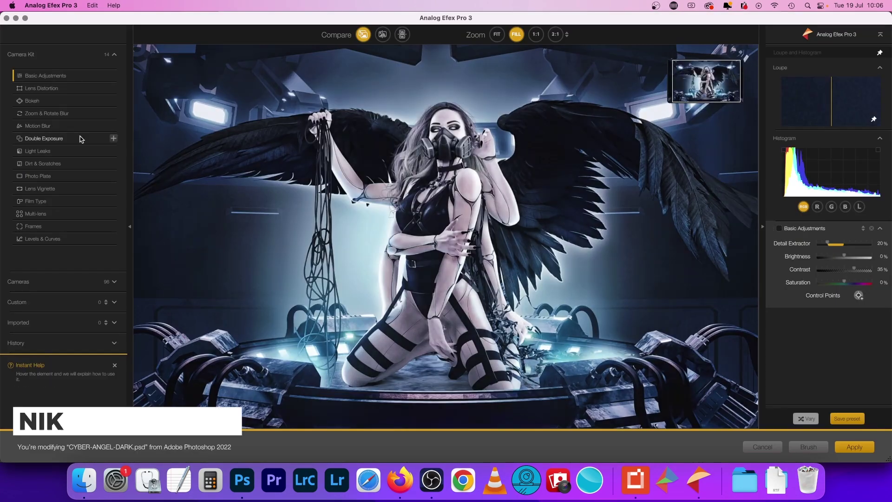
Step: Choose the Bokeh filter for the image in Analog Efex Pro 3
{"action": "left_click", "coordinate": [32, 101]}
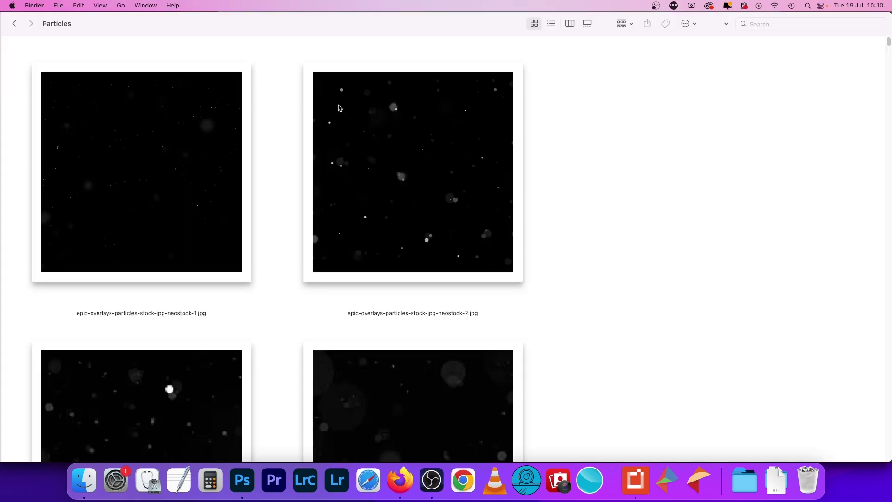
Step: Preview overlay images in the Finder's Particles folder and open epic-overlays-particles-stock-jpg-neostock-39.jpg in Photoshop
{"action": "scroll", "coordinate": [412, 160], "scroll_direction": "down", "scroll_amount": 5}
{"action": "key", "text": "space"}
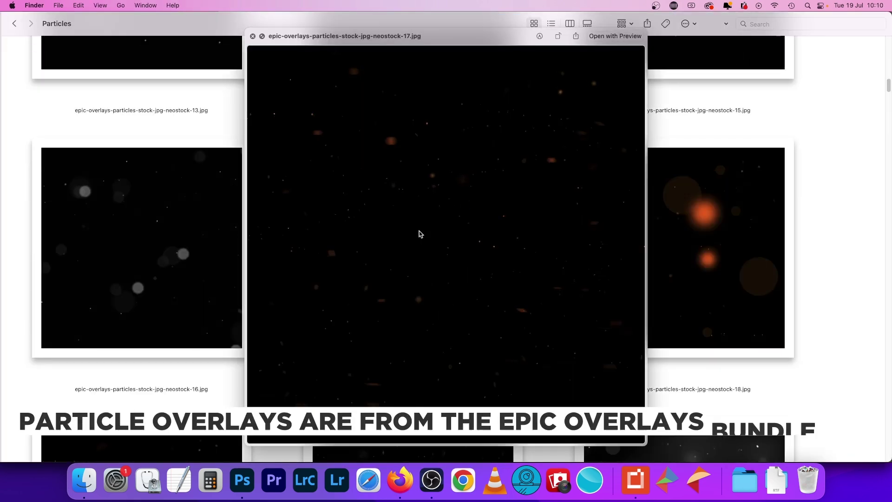
{"action": "key", "text": "space"}
{"action": "scroll", "coordinate": [421, 227], "scroll_direction": "down", "scroll_amount": 15}
{"action": "left_click", "coordinate": [669, 151]}
{"action": "key", "text": "space"}
{"action": "key", "text": "space"}
{"action": "scroll", "coordinate": [572, 167], "scroll_direction": "down", "scroll_amount": 8}
{"action": "left_click", "coordinate": [474, 186]}
{"action": "key", "text": "space"}
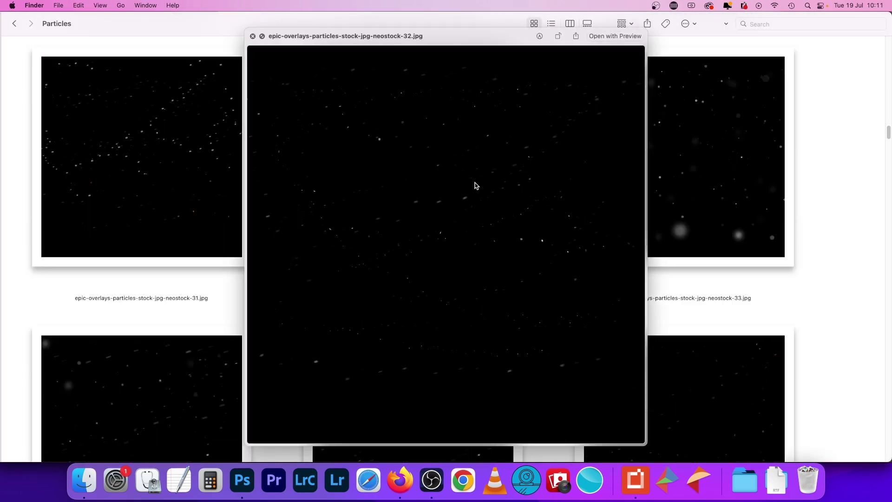
{"action": "key", "text": "space"}
{"action": "scroll", "coordinate": [488, 246], "scroll_direction": "down", "scroll_amount": 5}
{"action": "right_click", "coordinate": [604, 232]}
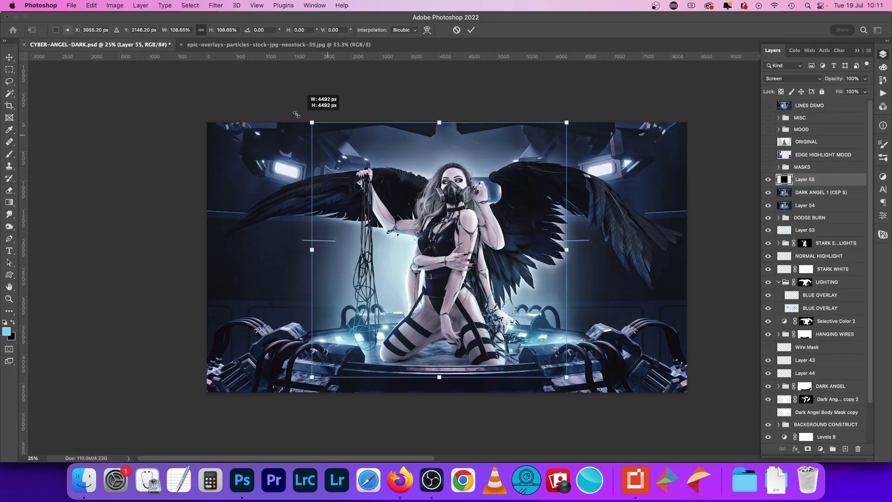
Step: Enlarge the particle overlay on Layer 55 across the composite and shift its hue to about +138
{"action": "left_click_drag", "start_coordinate": [327, 135], "coordinate": [207, 63]}
{"action": "key", "text": "Return"}
{"action": "key", "text": "super+u"}
{"action": "left_click_drag", "start_coordinate": [421, 104], "coordinate": [557, 41]}
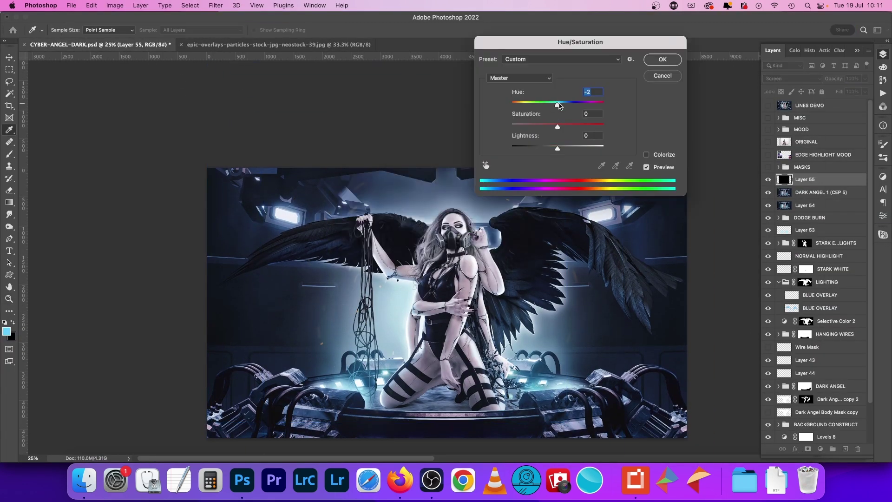
{"action": "left_click_drag", "start_coordinate": [557, 104], "coordinate": [544, 101]}
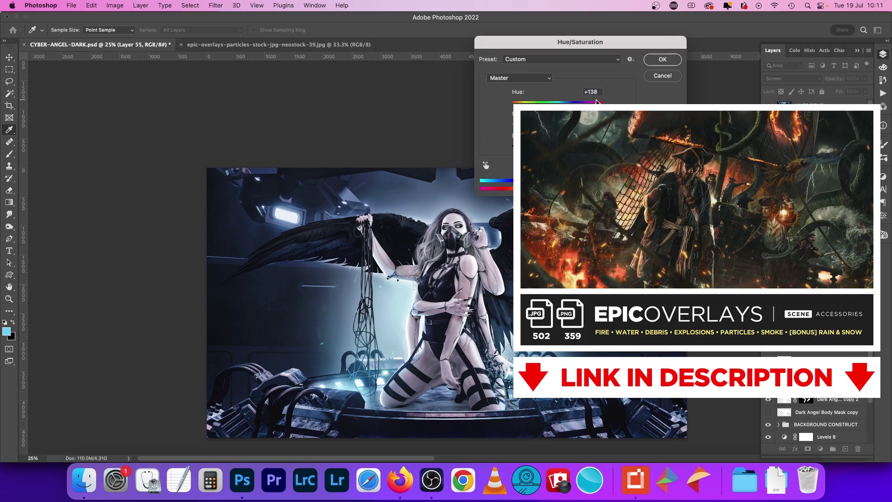
{"action": "left_click_drag", "start_coordinate": [601, 101], "coordinate": [596, 102]}
{"action": "key", "text": "Return"}
{"action": "key", "text": "z"}
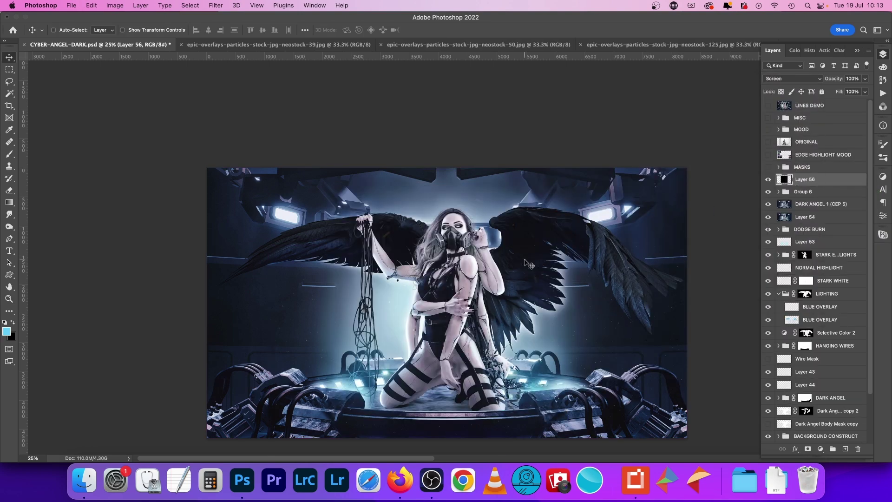
Step: Recolour the particle overlay on Layer 56 with Hue/Saturation, using hue +148 and saturation +100
{"action": "key", "text": "ctrl+u"}
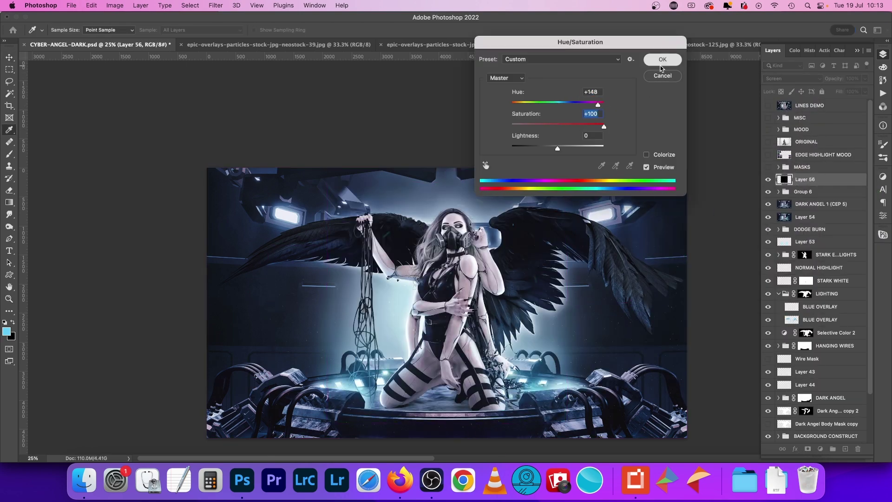
{"action": "left_click", "coordinate": [661, 64]}
{"action": "key", "text": "v"}
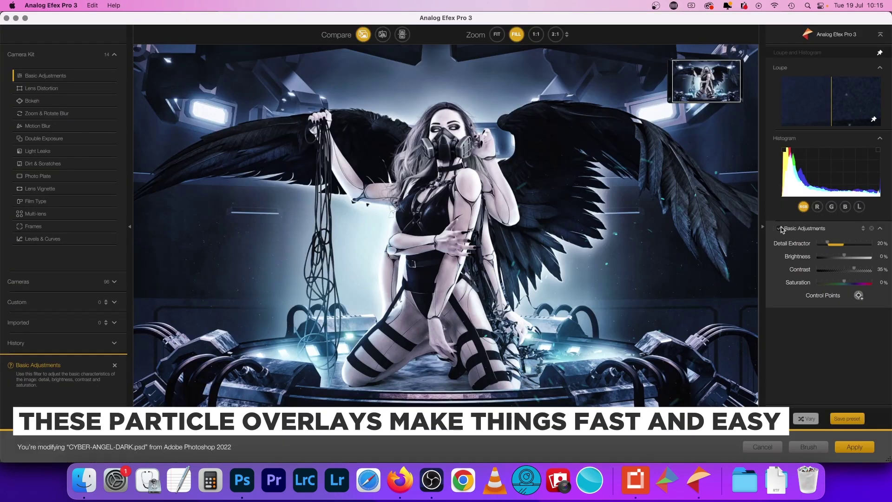
Step: Add a Zoom & Rotate Blur in Analog Efex Pro 3, centred on the angel's upper chest with Protect Centre at 52%
{"action": "left_click", "coordinate": [114, 100]}
{"action": "left_click", "coordinate": [114, 114]}
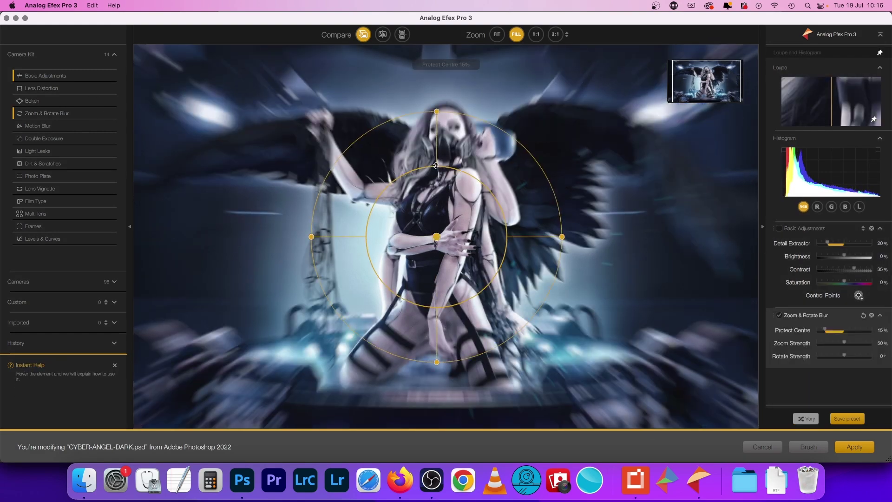
{"action": "left_click_drag", "start_coordinate": [443, 210], "coordinate": [449, 180]}
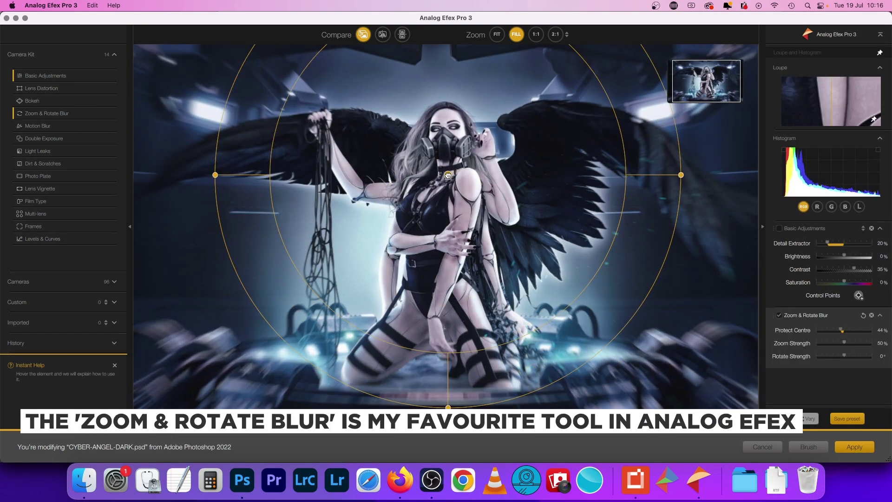
{"action": "left_click_drag", "start_coordinate": [271, 186], "coordinate": [240, 187]}
{"action": "left_click_drag", "start_coordinate": [448, 180], "coordinate": [447, 180]}
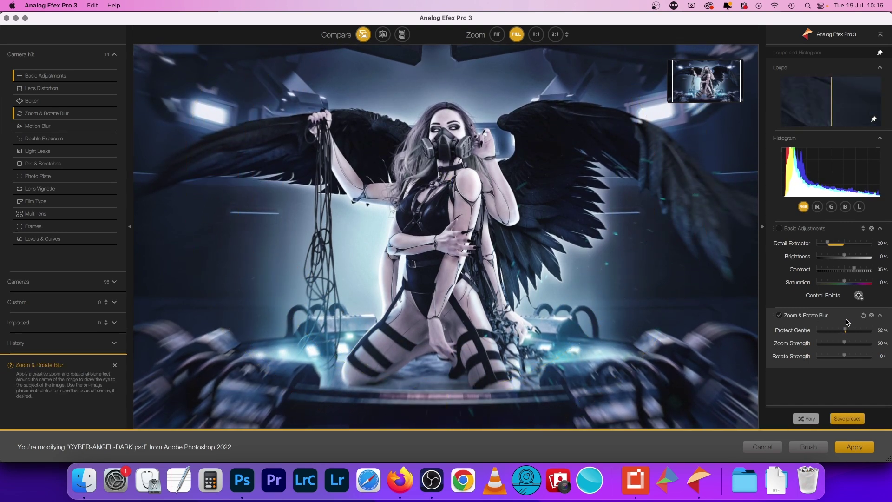
Step: Enable Basic Adjustments, set the blur's Zoom Strength to 39% and Protect Centre to 53%, and apply the filters
{"action": "left_click_drag", "start_coordinate": [829, 243], "coordinate": [830, 245]}
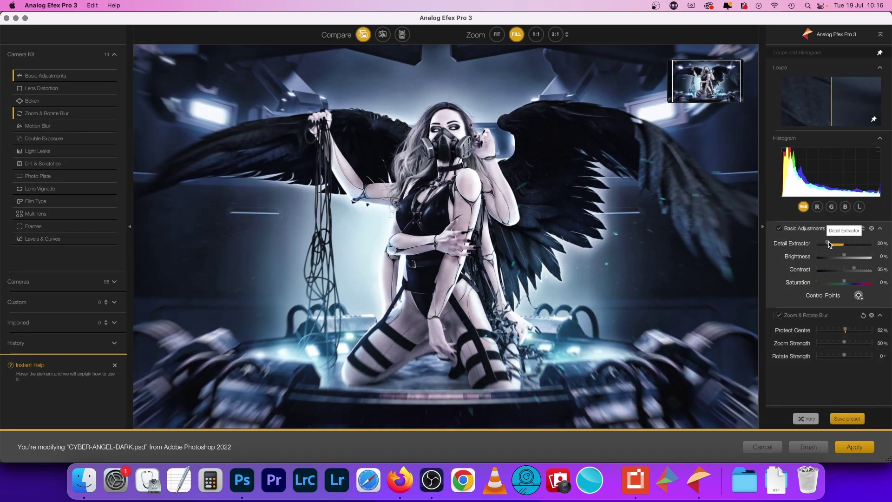
{"action": "left_click_drag", "start_coordinate": [846, 342], "coordinate": [839, 343]}
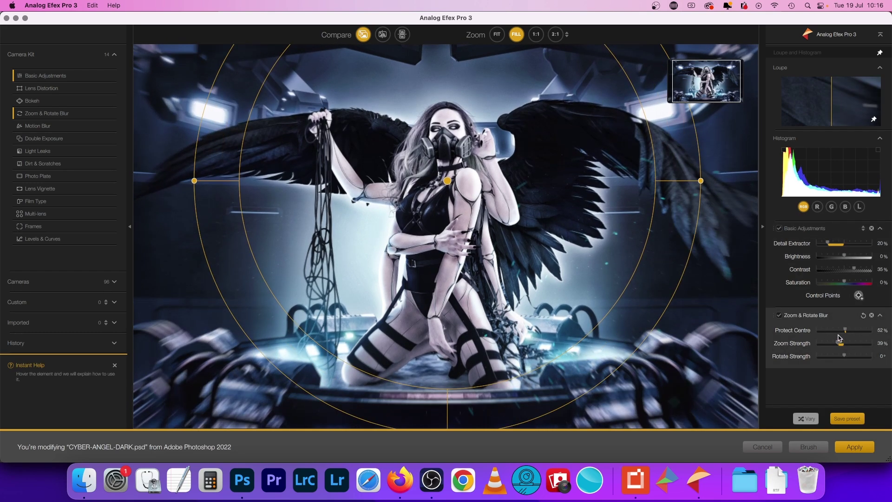
{"action": "left_click_drag", "start_coordinate": [846, 355], "coordinate": [846, 330]}
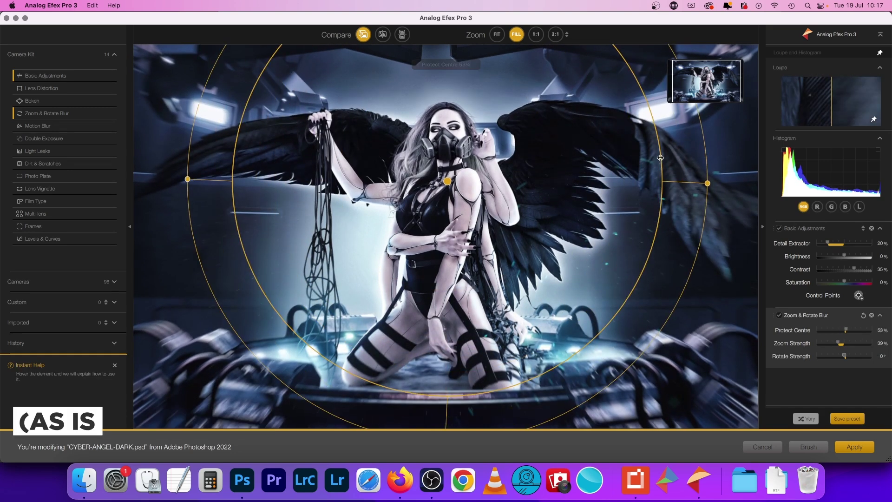
{"action": "left_click", "coordinate": [854, 446]}
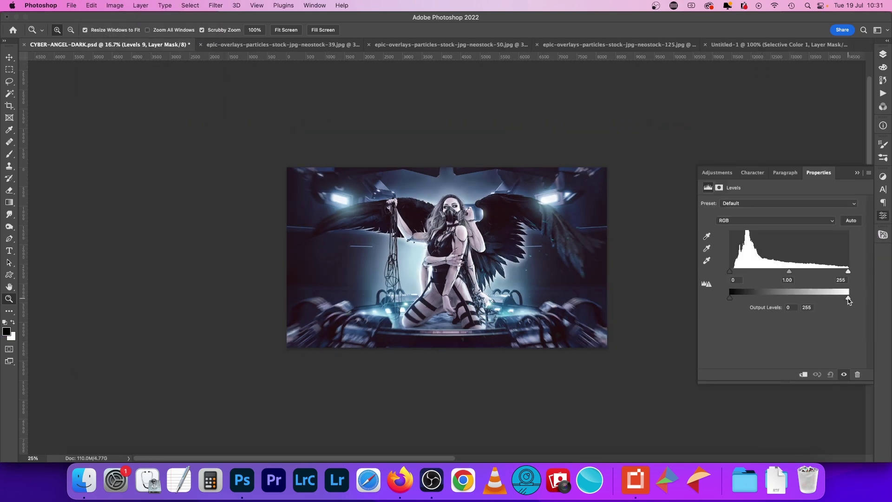
Step: Darken the image by lowering the white output level of the Levels 9 adjustment, and invert its mask to black
{"action": "left_click_drag", "start_coordinate": [848, 297], "coordinate": [746, 297]}
{"action": "left_click", "coordinate": [882, 54]}
{"action": "key", "text": "super+i"}
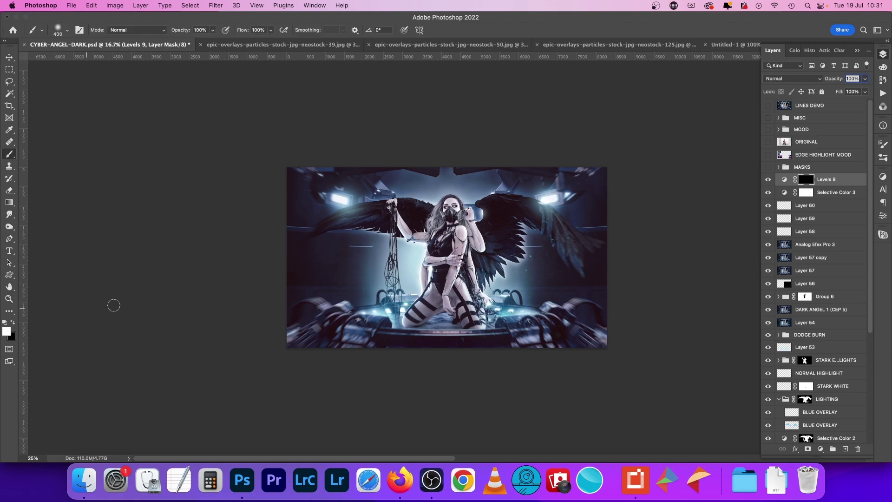
Step: Paint white on the Levels 9 mask around the image's outer edges with a 1600 px soft brush to darken them
{"action": "key", "text": "bracketright"}
{"action": "key", "text": "bracketright"}
{"action": "key", "text": "bracketright"}
{"action": "key", "text": "bracketright"}
{"action": "key", "text": "bracketright"}
{"action": "key", "text": "bracketright"}
{"action": "key", "text": "bracketright"}
{"action": "key", "text": "bracketright"}
{"action": "key", "text": "bracketright"}
{"action": "key", "text": "bracketright"}
{"action": "key", "text": "bracketright"}
{"action": "key", "text": "bracketright"}
{"action": "key", "text": "bracketright"}
{"action": "key", "text": "bracketright"}
{"action": "key", "text": "bracketright"}
{"action": "key", "text": "bracketright"}
{"action": "key", "text": "bracketright"}
{"action": "key", "text": "bracketright"}
{"action": "key", "text": "bracketright"}
{"action": "key", "text": "bracketright"}
{"action": "left_click", "coordinate": [219, 304]}
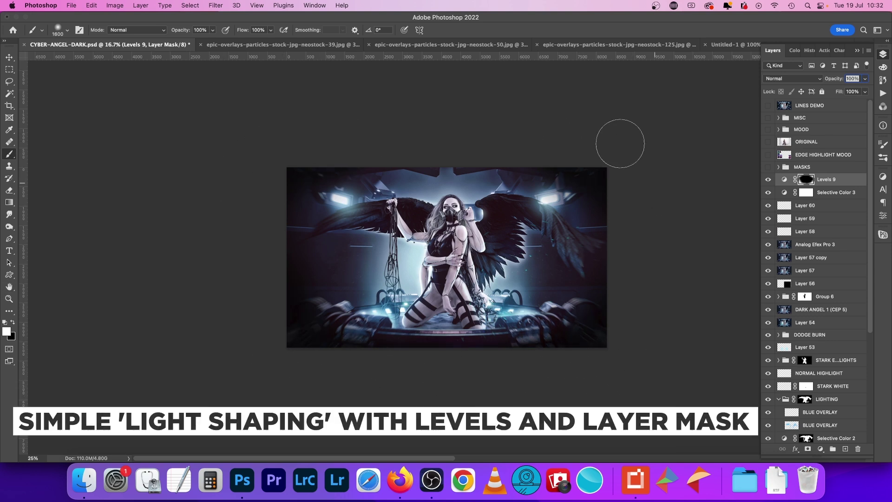
Step: Examine the darkened edges of the composite at several zoom levels and with the layer list collapsed
{"action": "key", "text": "super+0"}
{"action": "key", "text": "super+1"}
{"action": "key", "text": "super+minus"}
{"action": "key", "text": "super+minus"}
{"action": "key", "text": "super+minus"}
{"action": "key", "text": "super+minus"}
{"action": "key", "text": "super+minus"}
{"action": "key", "text": "super+equal"}
{"action": "key", "text": "super+equal"}
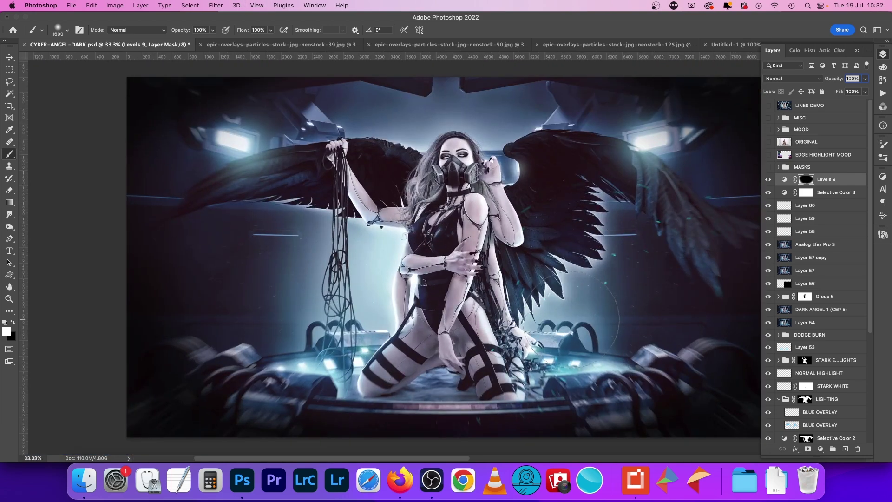
{"action": "left_click", "coordinate": [857, 51]}
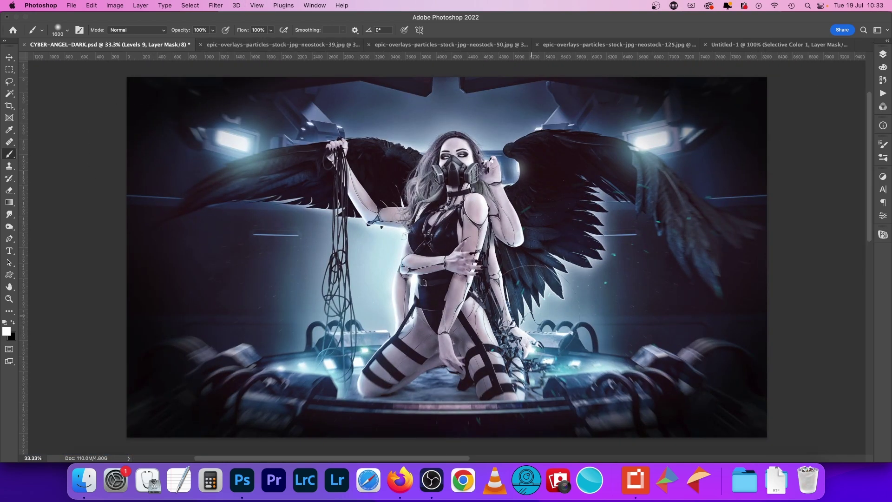
Step: Select Layer 60 and set the foreground colour to pale blue #e4f4f9
{"action": "key", "text": "F7"}
{"action": "key", "text": "n"}
{"action": "left_click", "coordinate": [187, 44]}
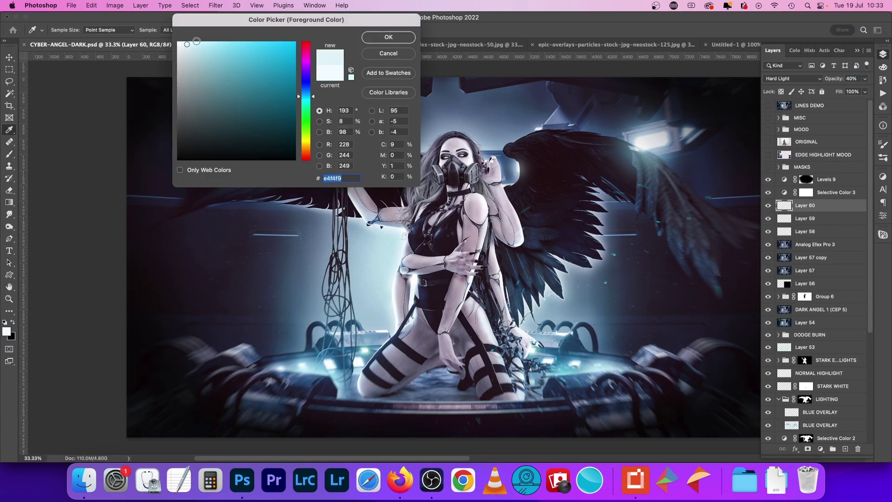
{"action": "key", "text": "Return"}
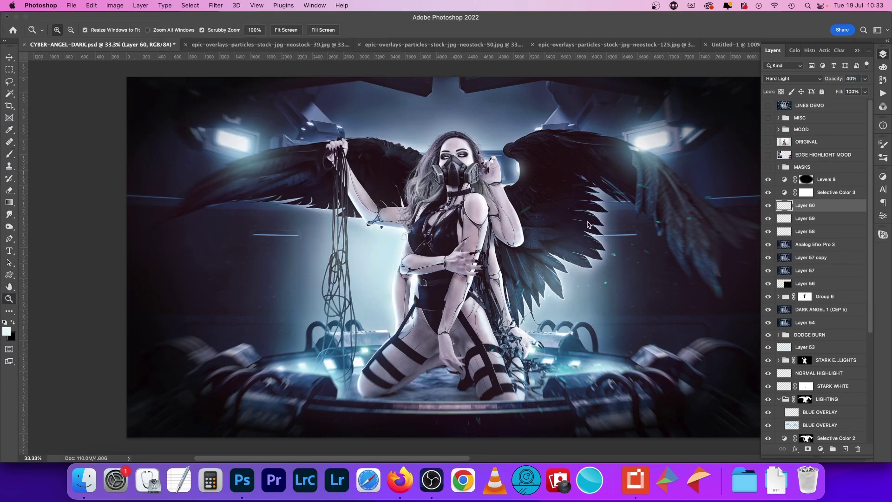
Step: Paint soft pale blue light over the lower scene on Layer 60 with a large brush, and compare with the layer hidden
{"action": "key", "text": "super+minus"}
{"action": "right_click", "coordinate": [534, 169]}
{"action": "left_click", "coordinate": [558, 231]}
{"action": "key", "text": "b"}
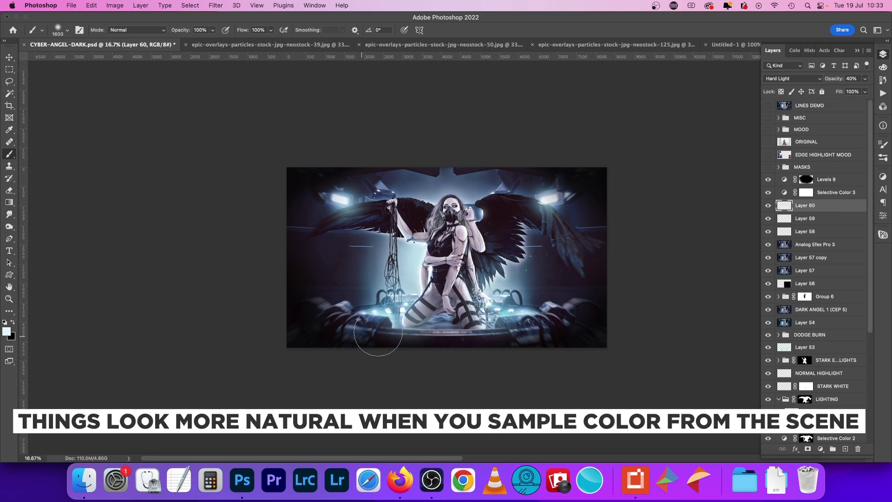
{"action": "key", "text": "z"}
{"action": "left_click_drag", "start_coordinate": [443, 243], "coordinate": [492, 242]}
{"action": "key", "text": "b"}
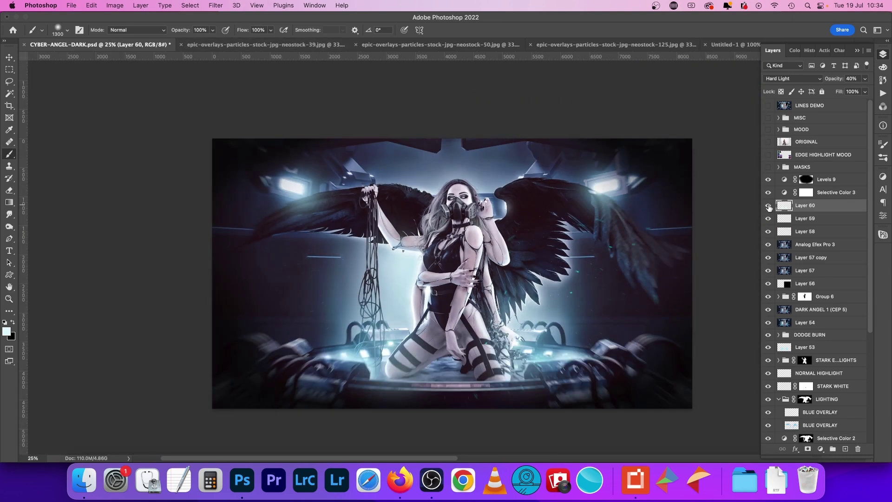
{"action": "left_click", "coordinate": [769, 206]}
{"action": "left_click", "coordinate": [768, 205]}
{"action": "key", "text": "super+minus"}
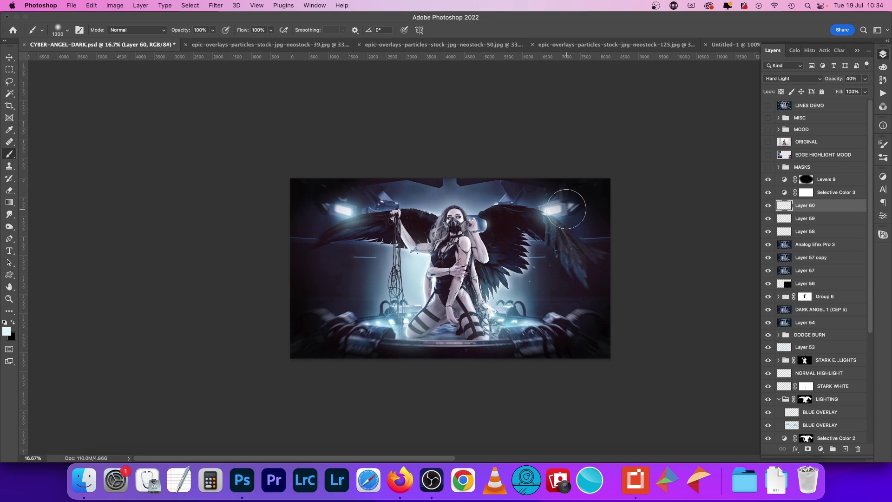
{"action": "left_click_drag", "start_coordinate": [461, 248], "coordinate": [544, 260]}
Step: Refine the Levels 9 mask with a 1300 px black brush to sculpt the light, and view the image with that layer hidden
{"action": "key", "text": "super+0"}
{"action": "key", "text": "super+minus"}
{"action": "key", "text": "super+minus"}
{"action": "left_click", "coordinate": [800, 181]}
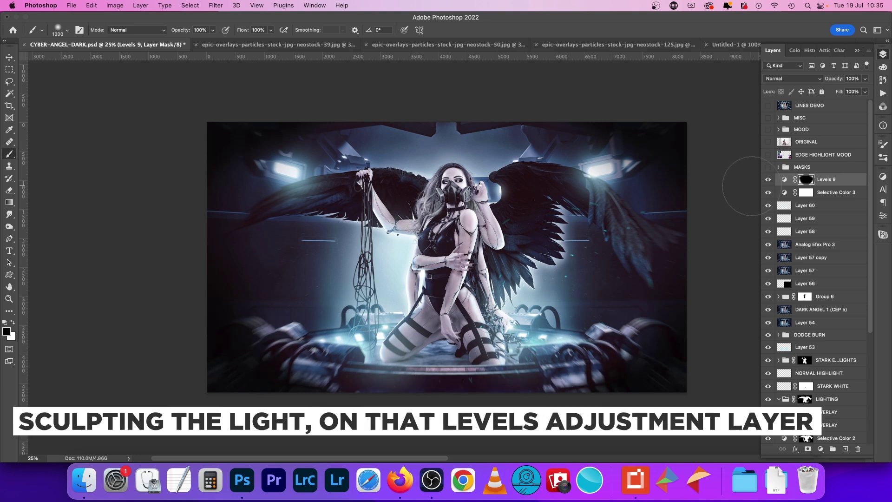
{"action": "left_click", "coordinate": [766, 181]}
{"action": "left_click", "coordinate": [857, 50]}
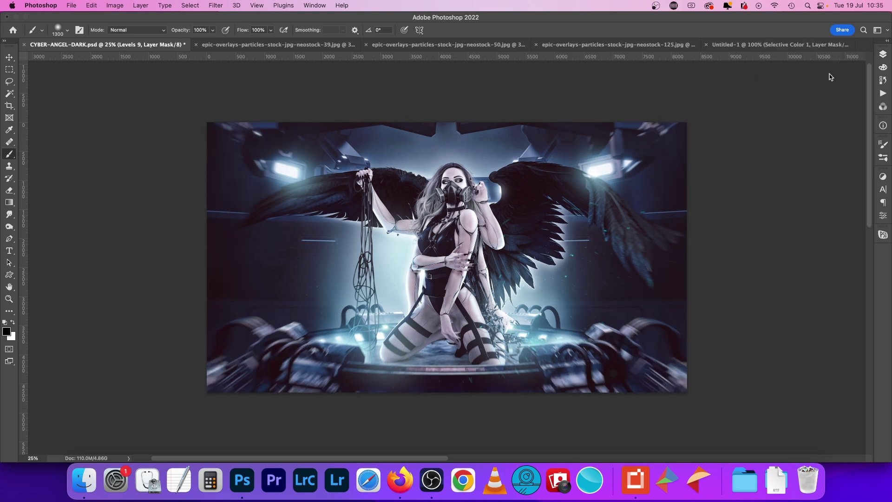